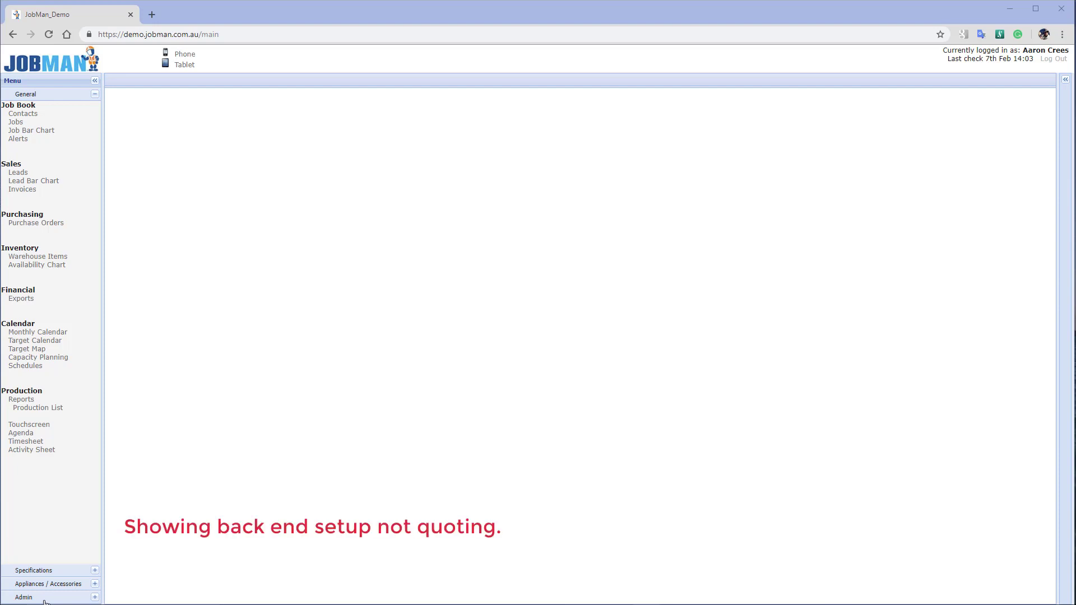
# Open the Products setup list under Admin > Appliances / Accessories, showing the six Door products
pyautogui.click(44, 598)
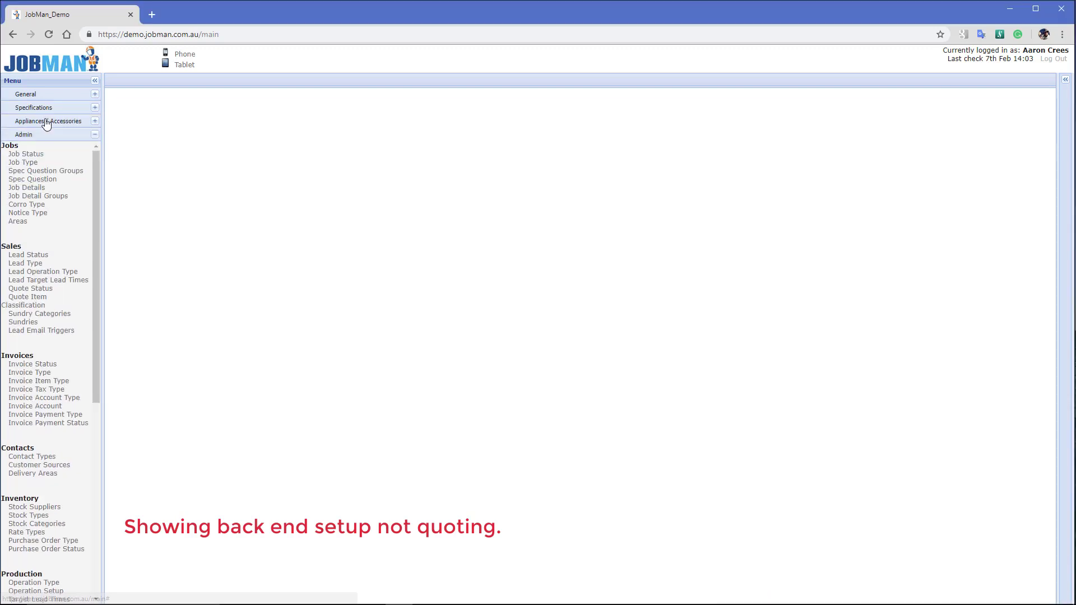
pyautogui.click(46, 122)
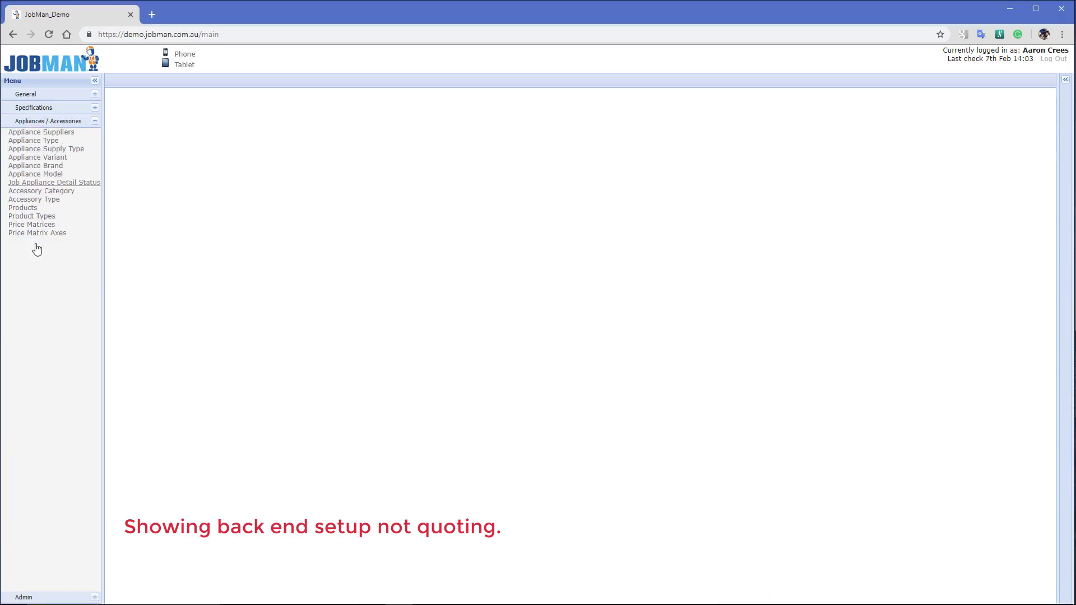
pyautogui.click(23, 208)
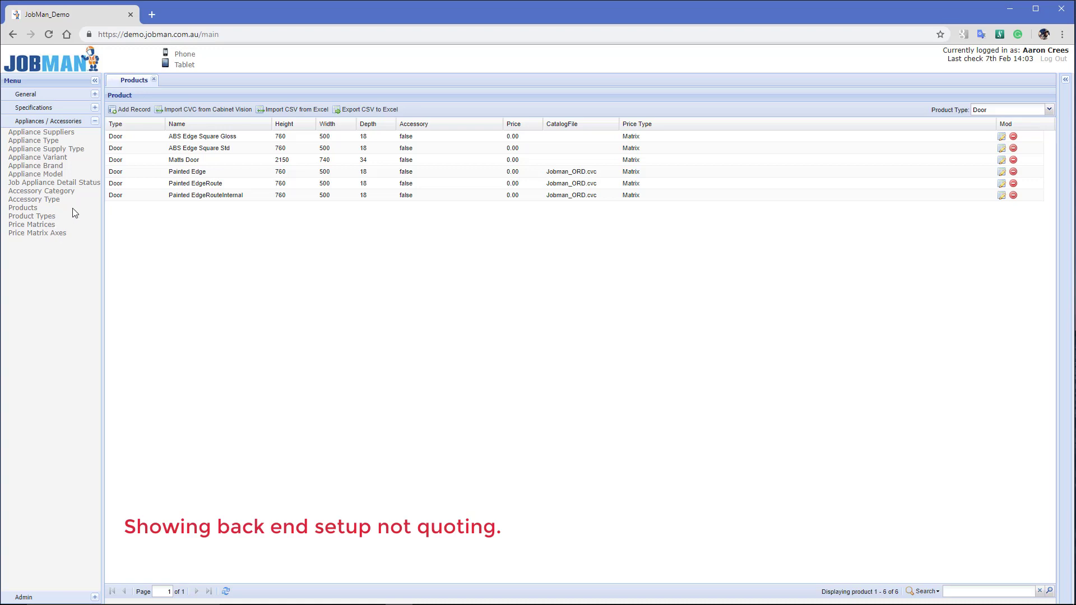
# Clear the Door type filter to list all 187 products, then start an Import CVC from Cabinet Vision
pyautogui.click(1050, 110)
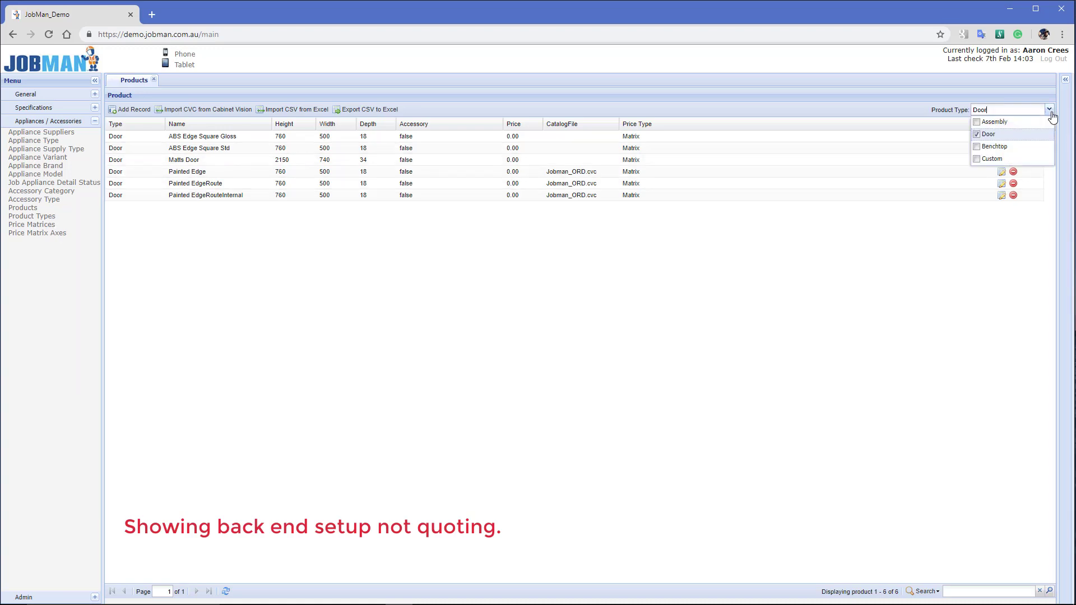
pyautogui.click(755, 100)
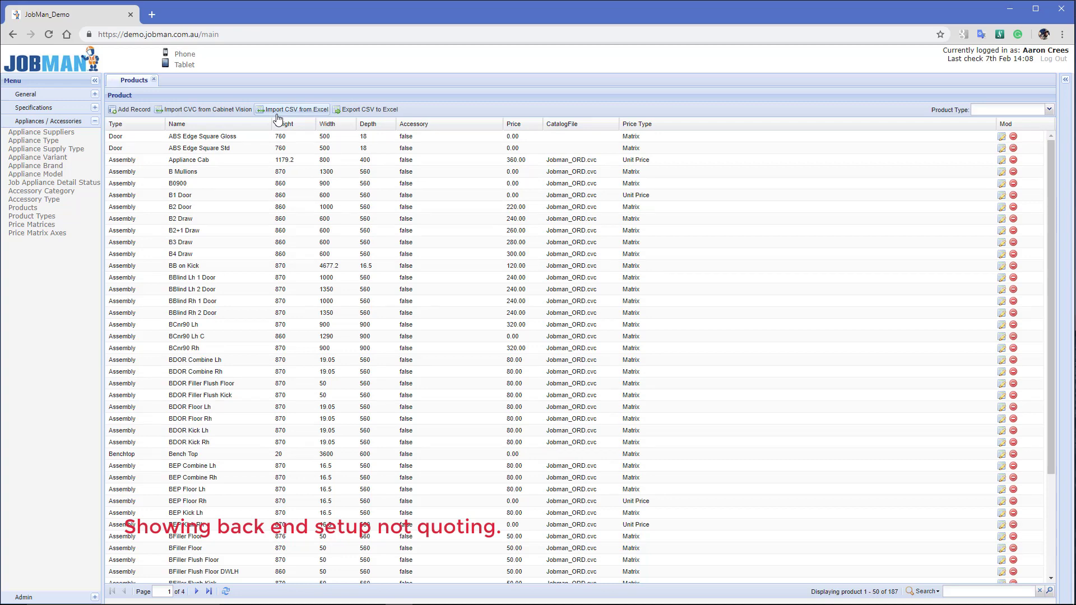
pyautogui.click(217, 111)
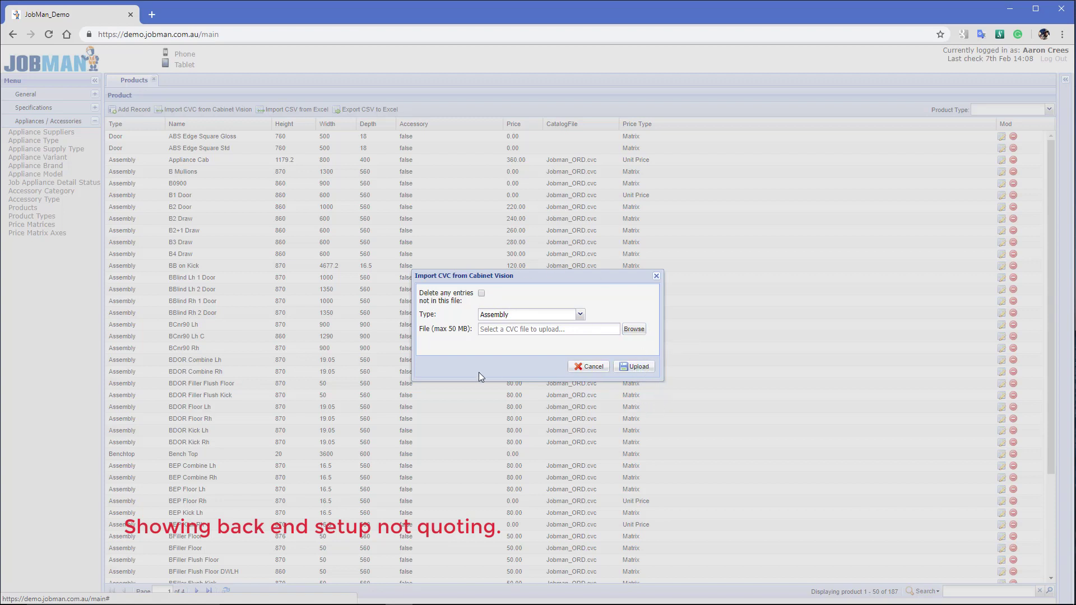
# Cancel the CVC import, search products for 'b2' and open the B2 Door product
pyautogui.click(594, 367)
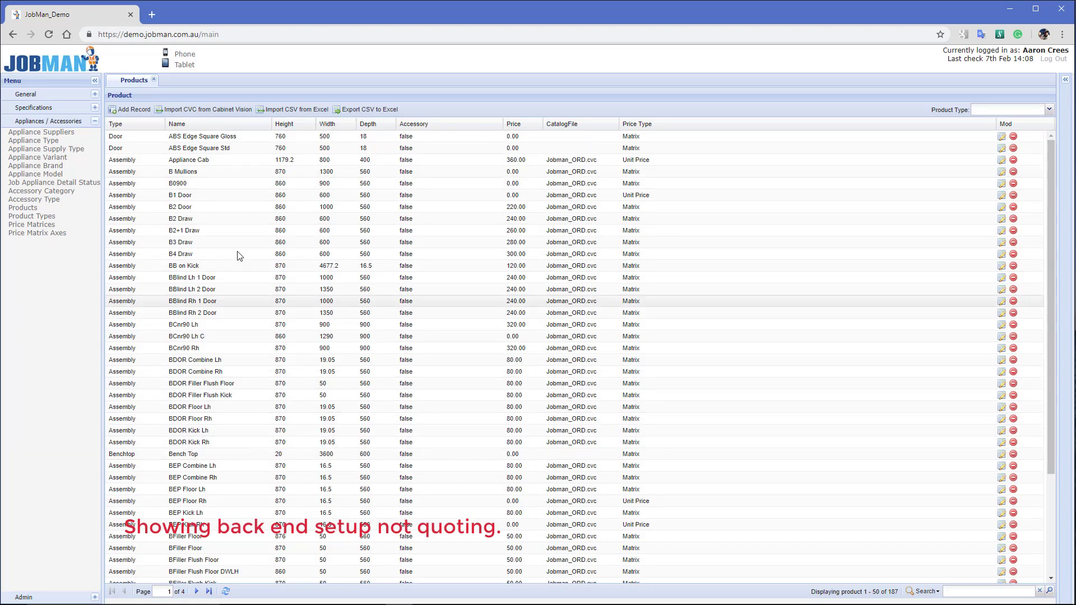
pyautogui.scroll(-2, 224, 429)
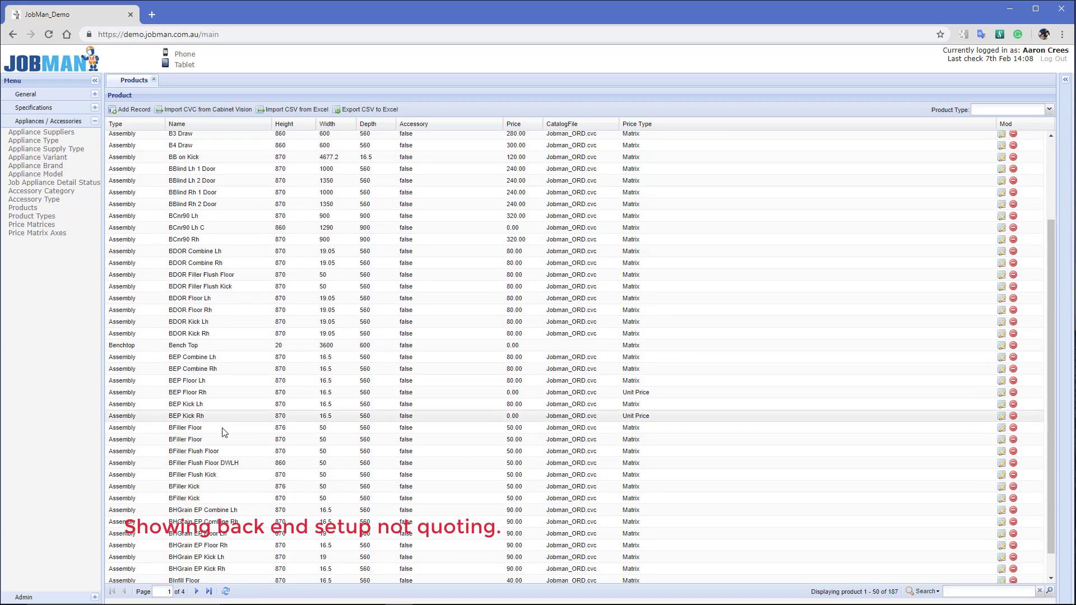
pyautogui.scroll(-1, 224, 432)
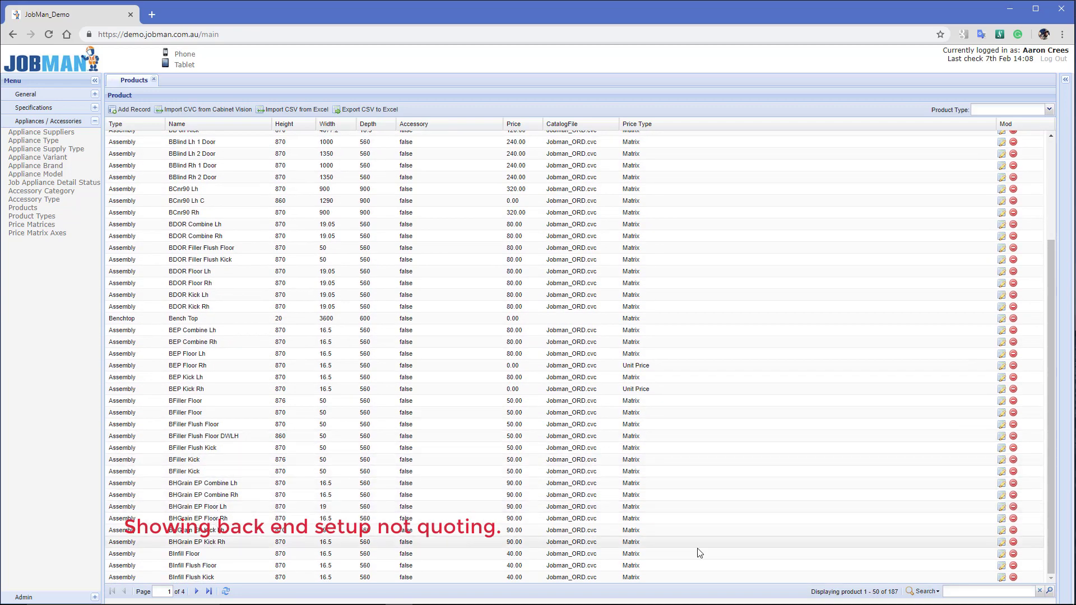
pyautogui.click(954, 594)
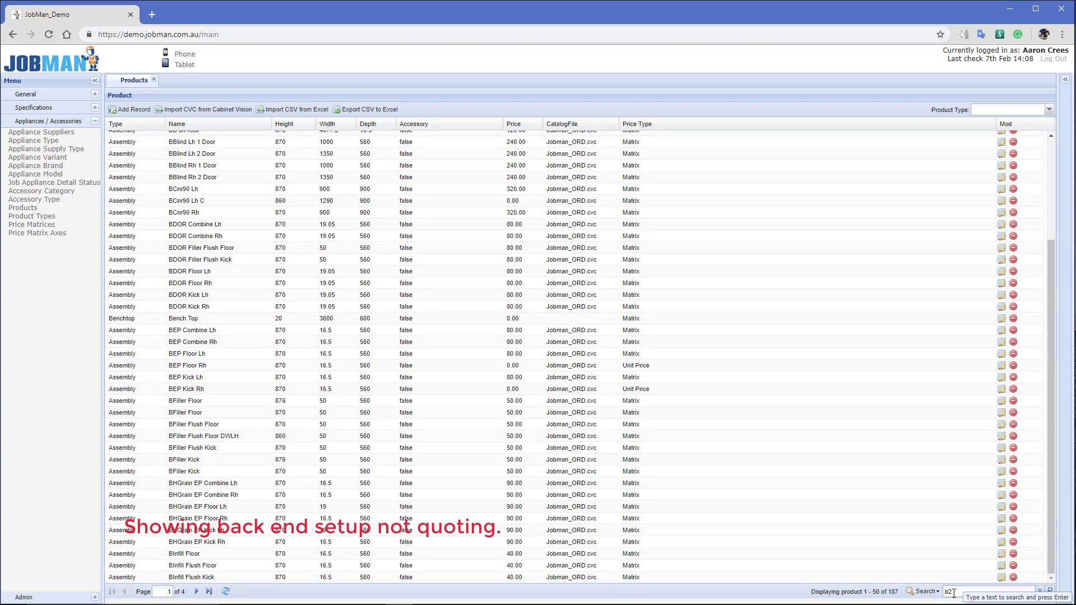
pyautogui.press('Return')
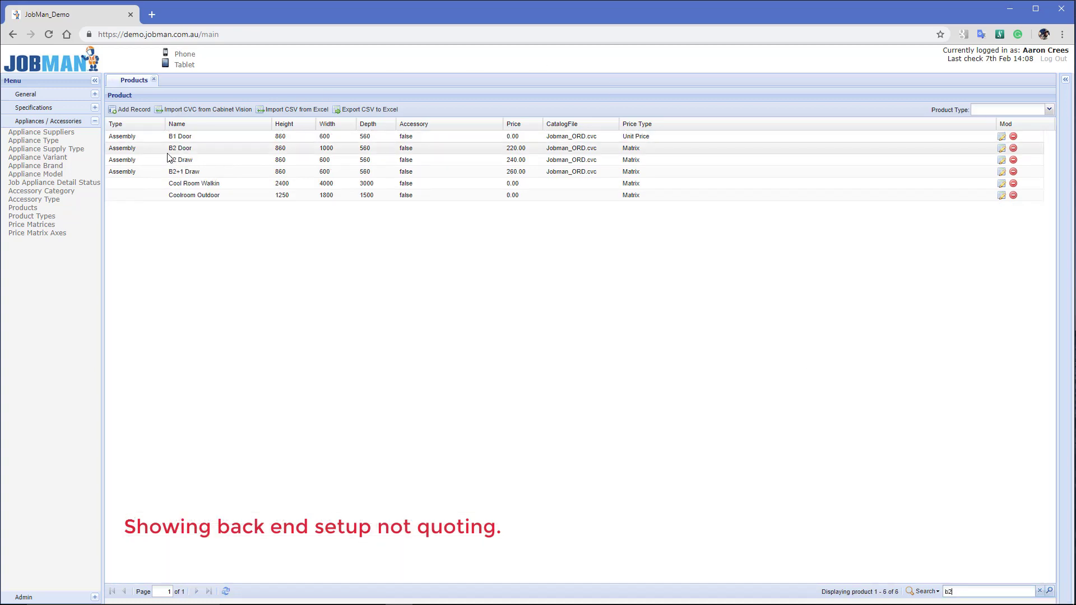
pyautogui.doubleClick(167, 150)
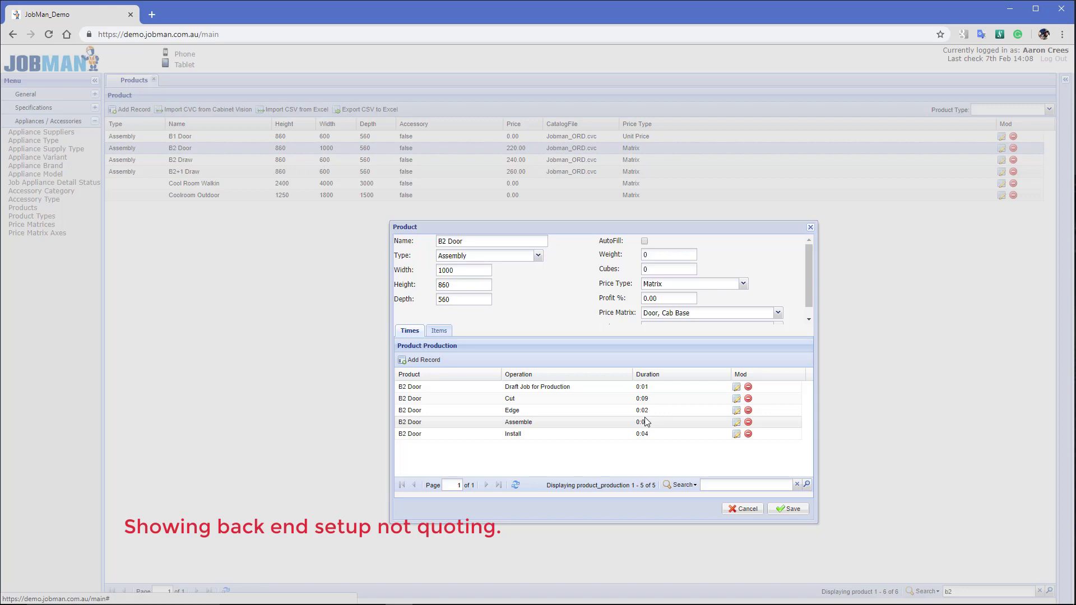
# Check B2 Door's stock items, Matrix price type and price matrices, then save the product
pyautogui.click(439, 331)
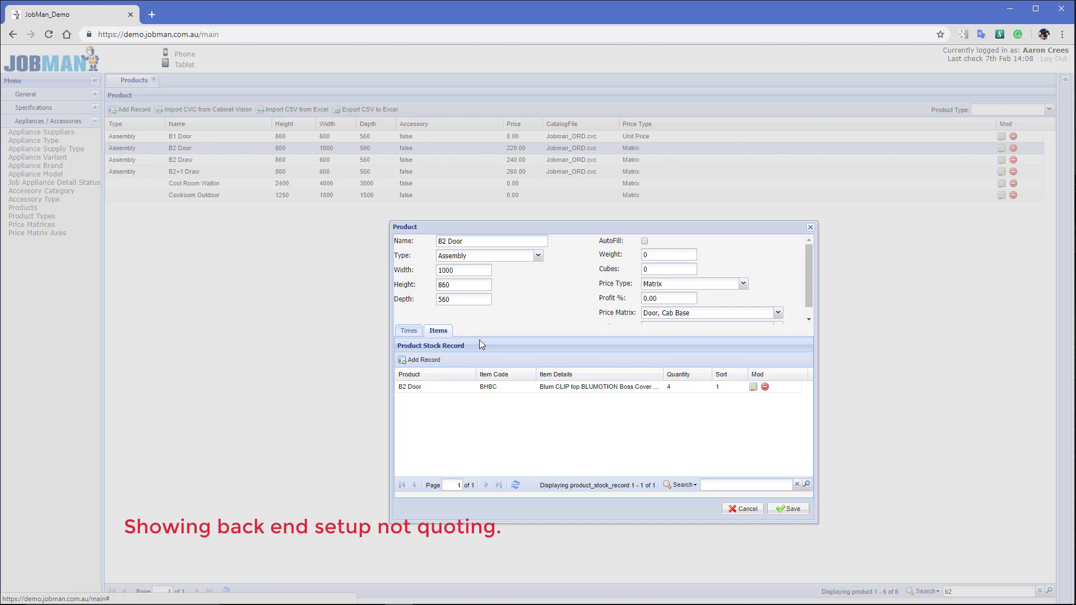
pyautogui.scroll(-1, 611, 292)
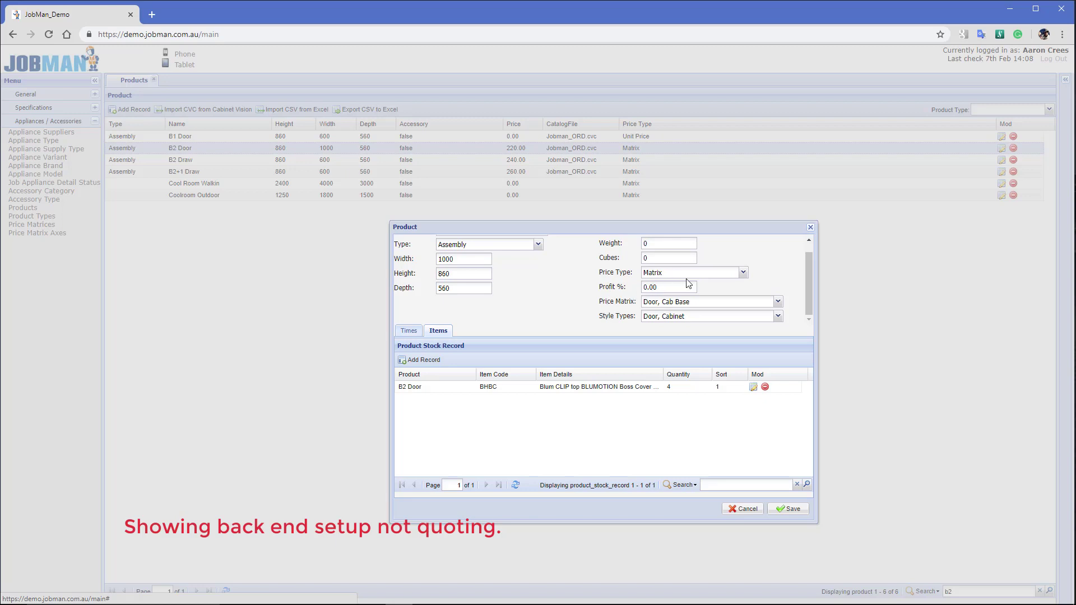
pyautogui.click(743, 274)
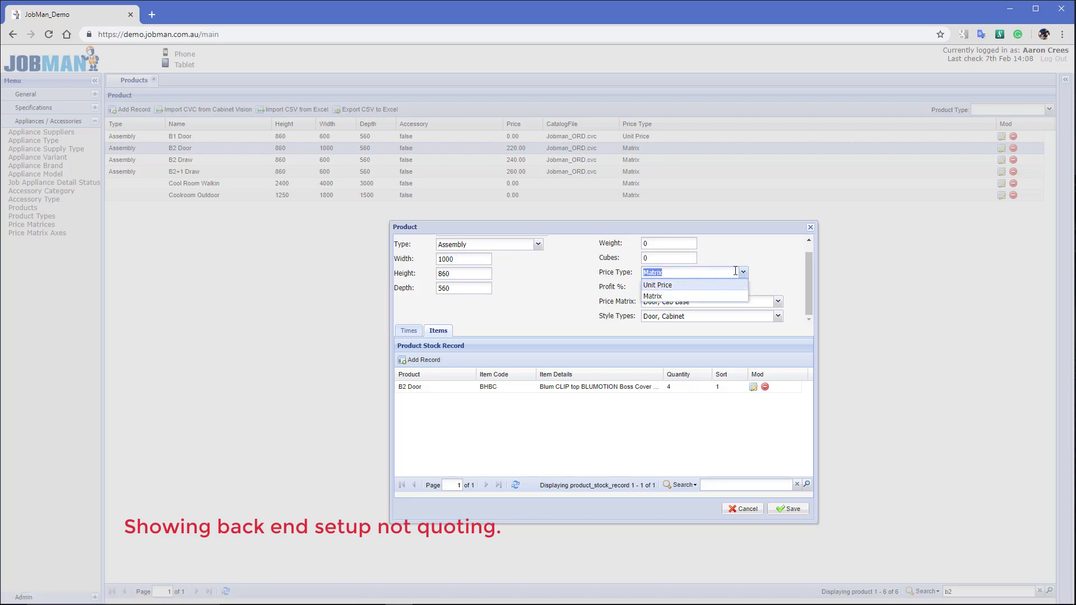
pyautogui.click(754, 263)
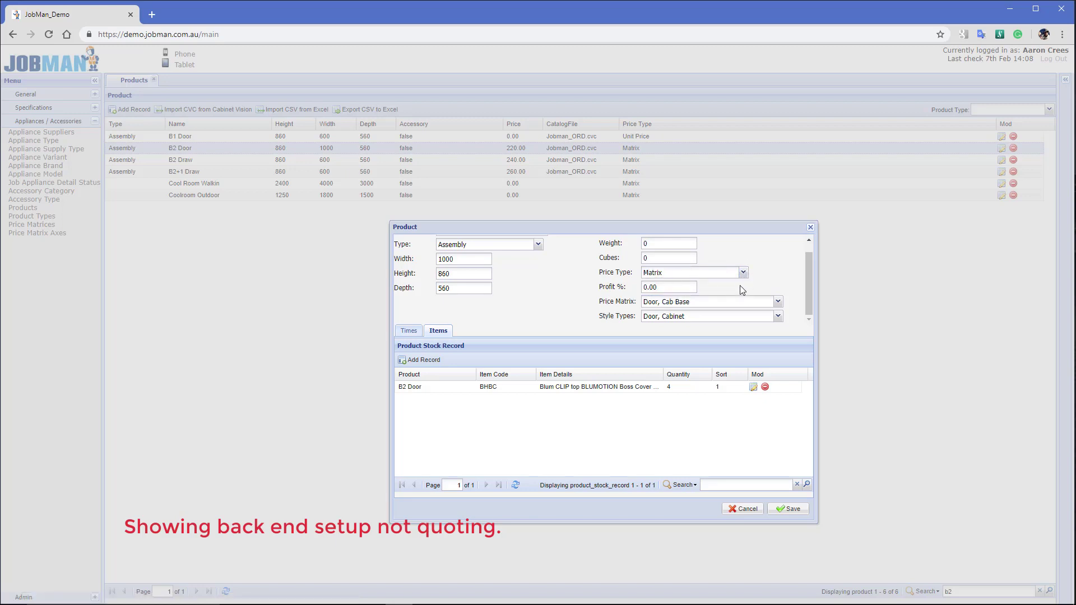
pyautogui.click(778, 302)
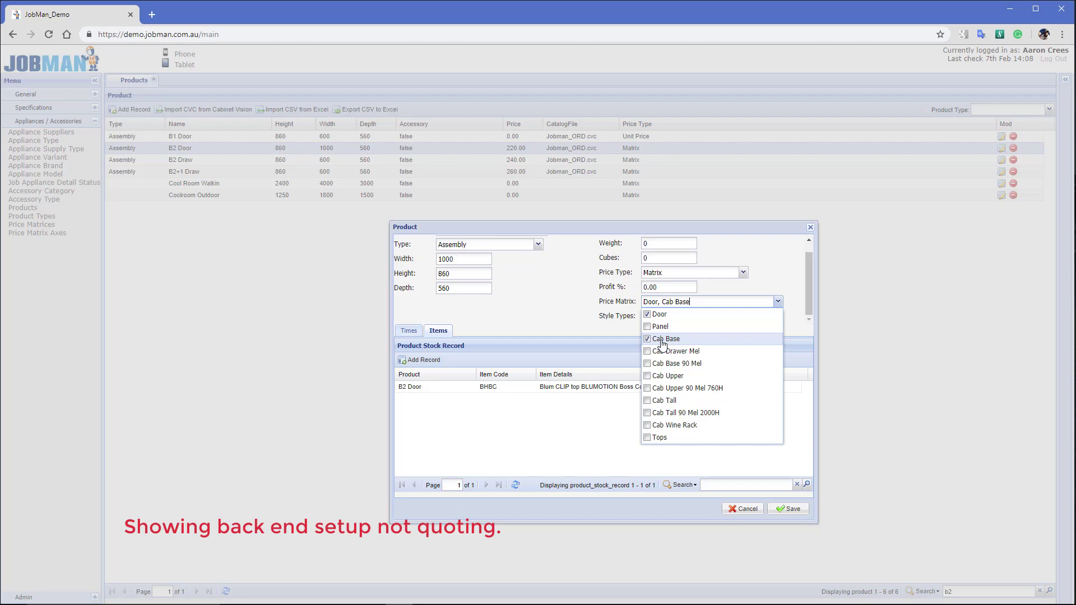
pyautogui.click(528, 355)
pyautogui.click(788, 511)
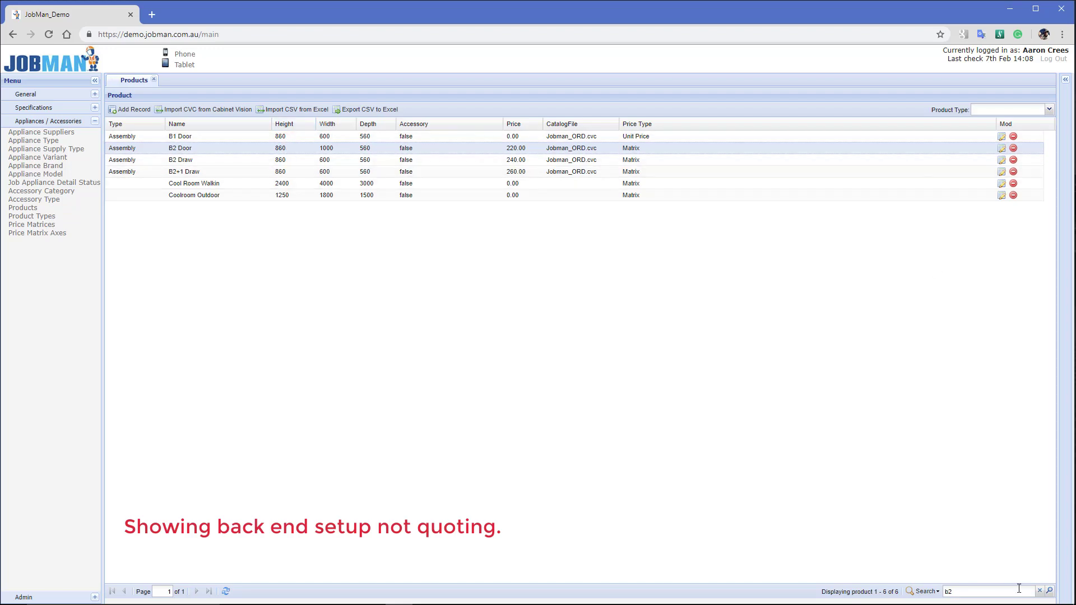
pyautogui.click(1039, 591)
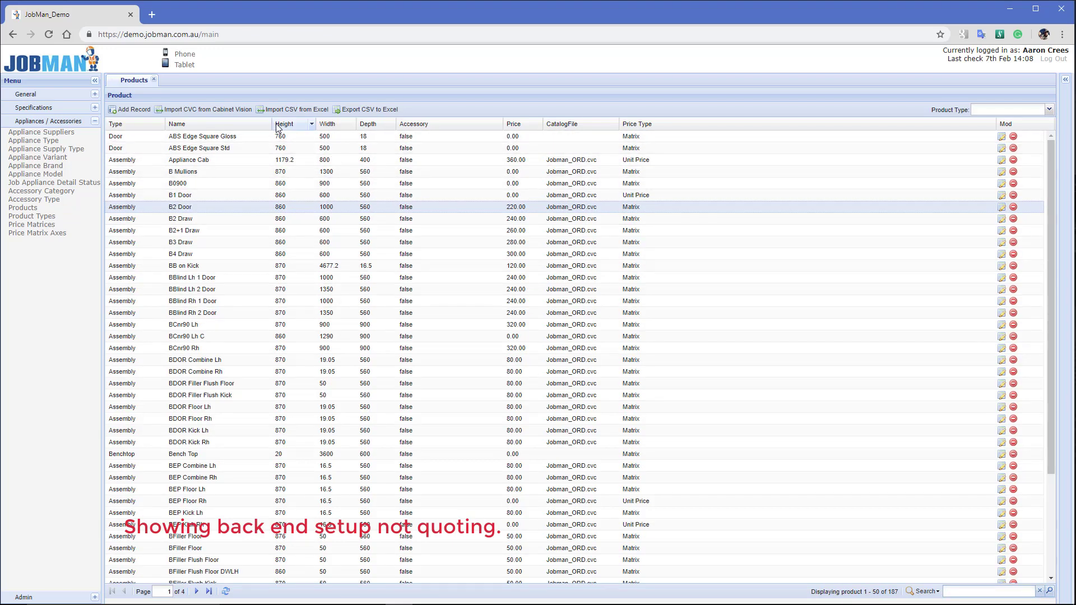
pyautogui.click(352, 115)
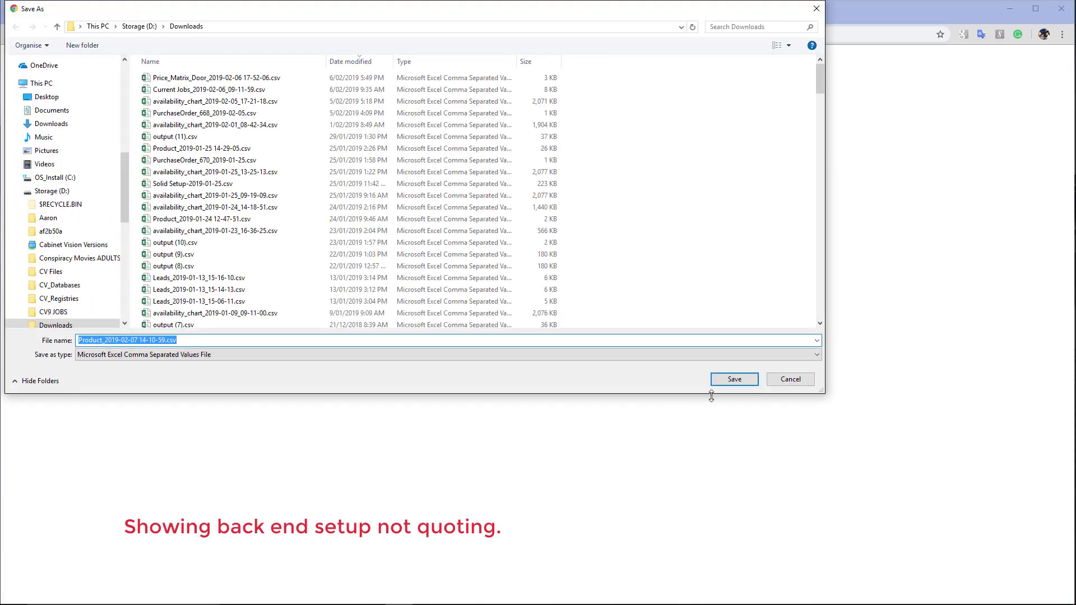
pyautogui.click(734, 381)
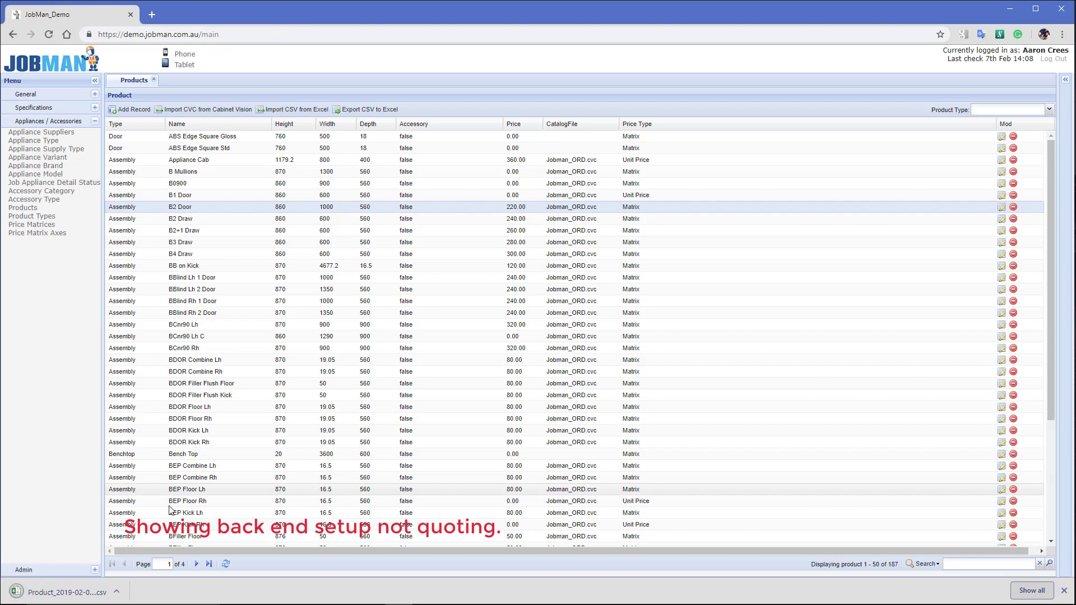
pyautogui.click(30, 600)
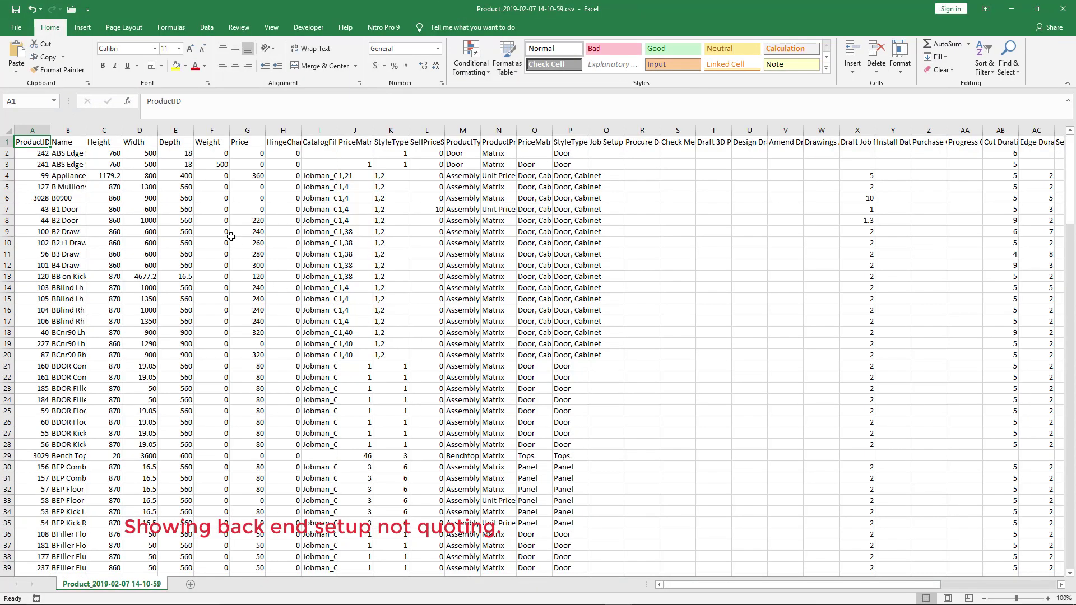
# Widen columns A, B and I so ProductID, product names and Jobman_ORD.cvc show in full
pyautogui.moveTo(50, 130); pyautogui.dragTo(72, 130)
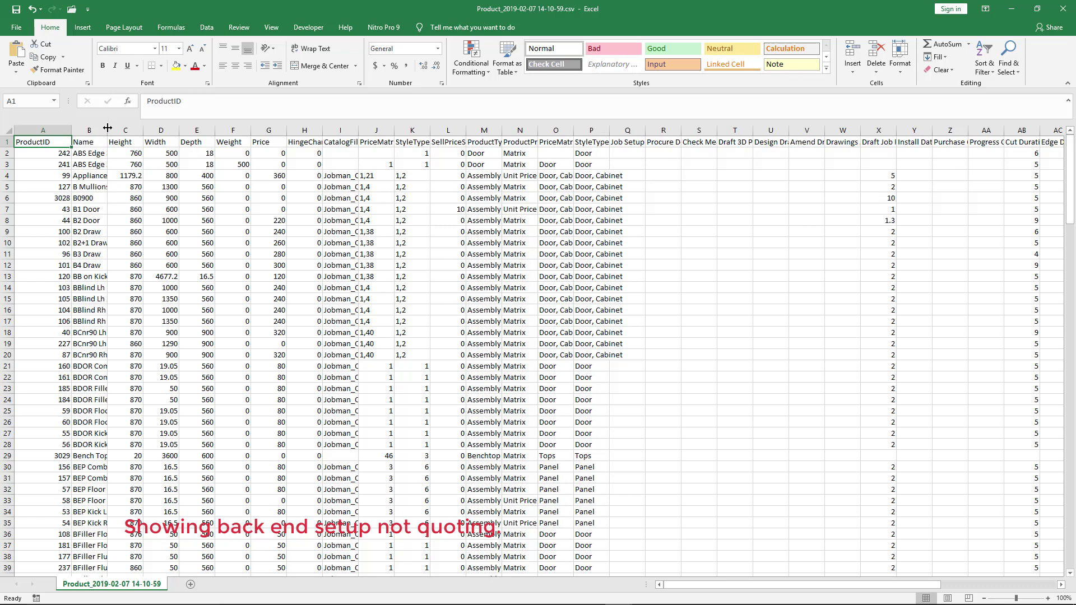
pyautogui.moveTo(107, 130); pyautogui.dragTo(158, 142)
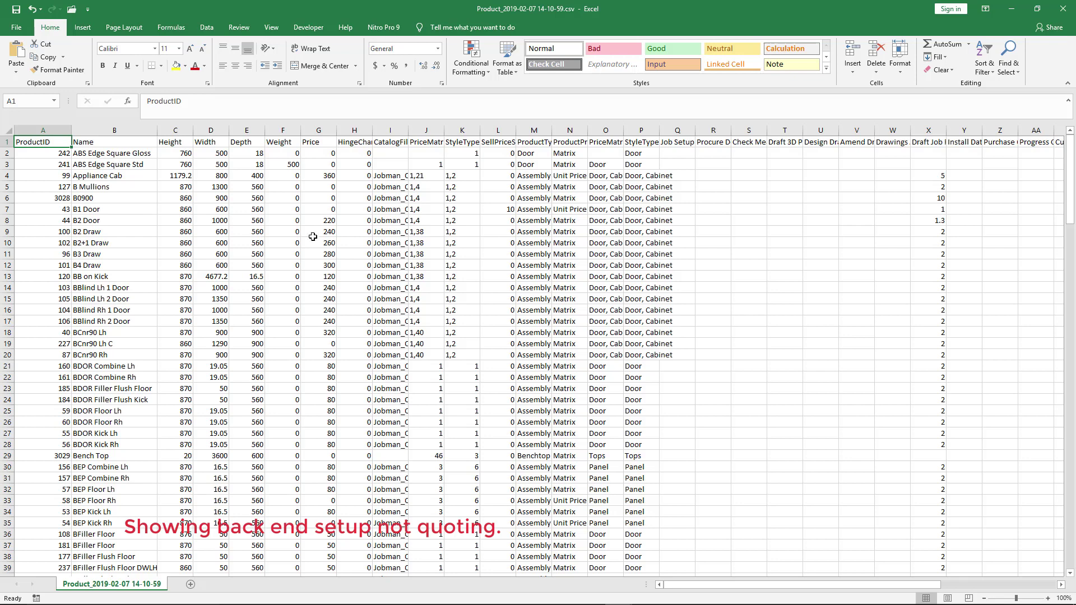
pyautogui.moveTo(409, 132); pyautogui.dragTo(480, 133)
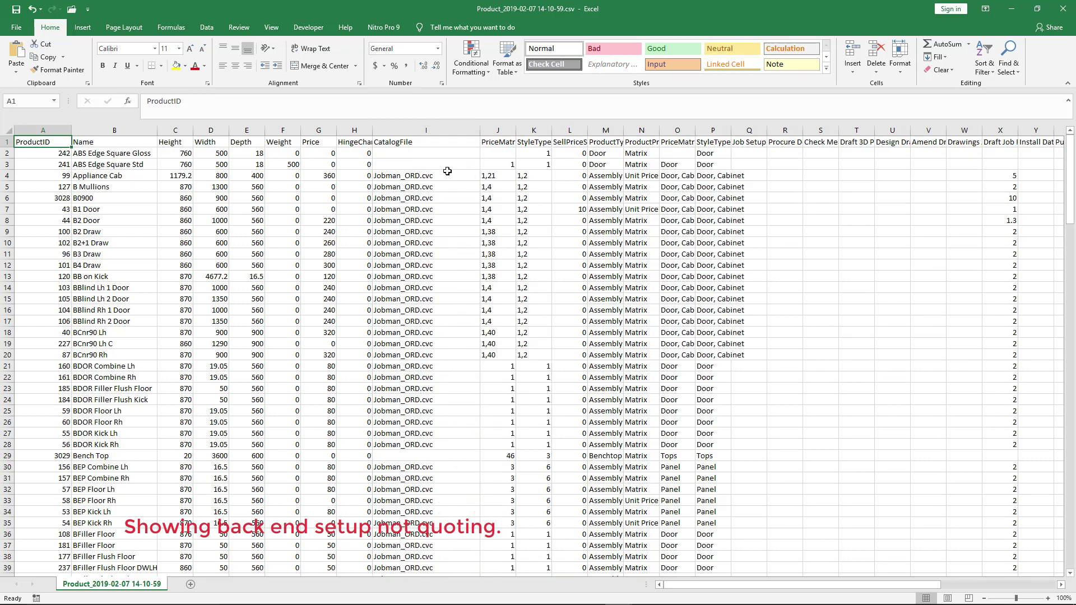
pyautogui.moveTo(480, 131); pyautogui.dragTo(510, 135)
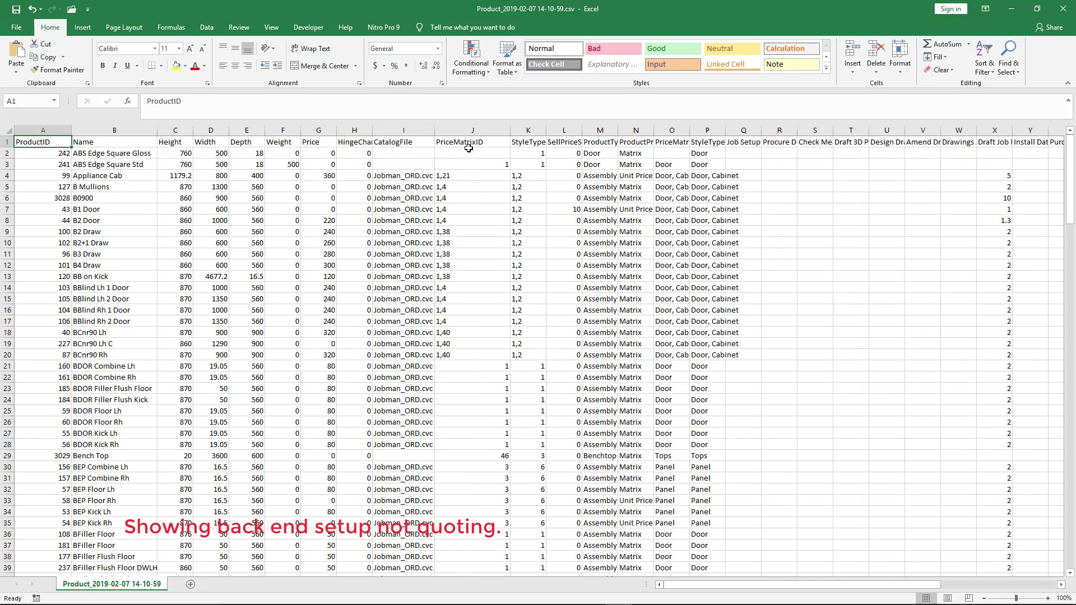
pyautogui.scroll(-16, 468, 291)
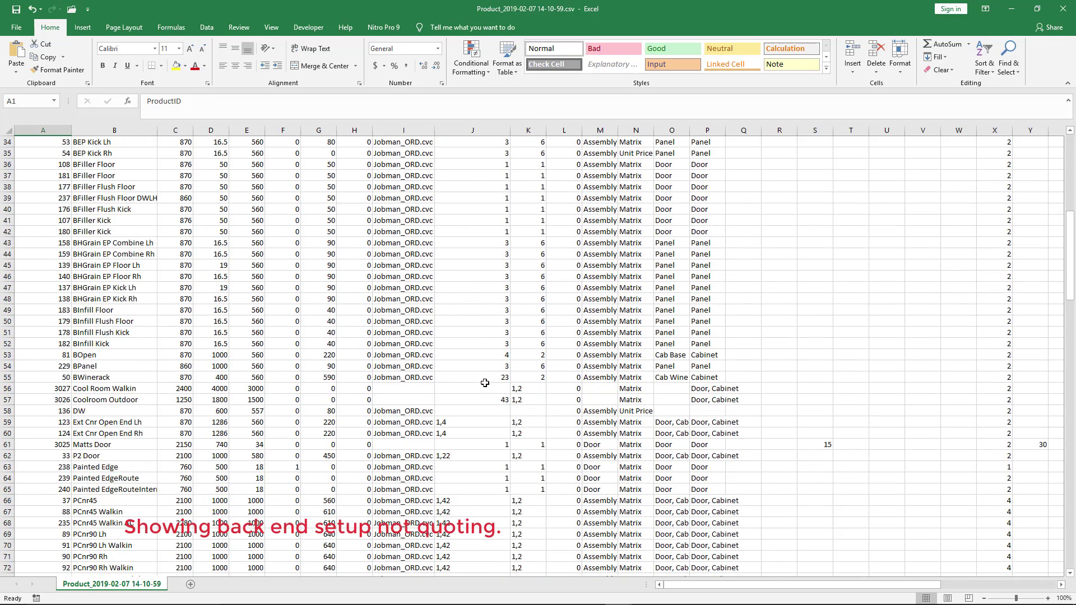
pyautogui.scroll(16, 480, 437)
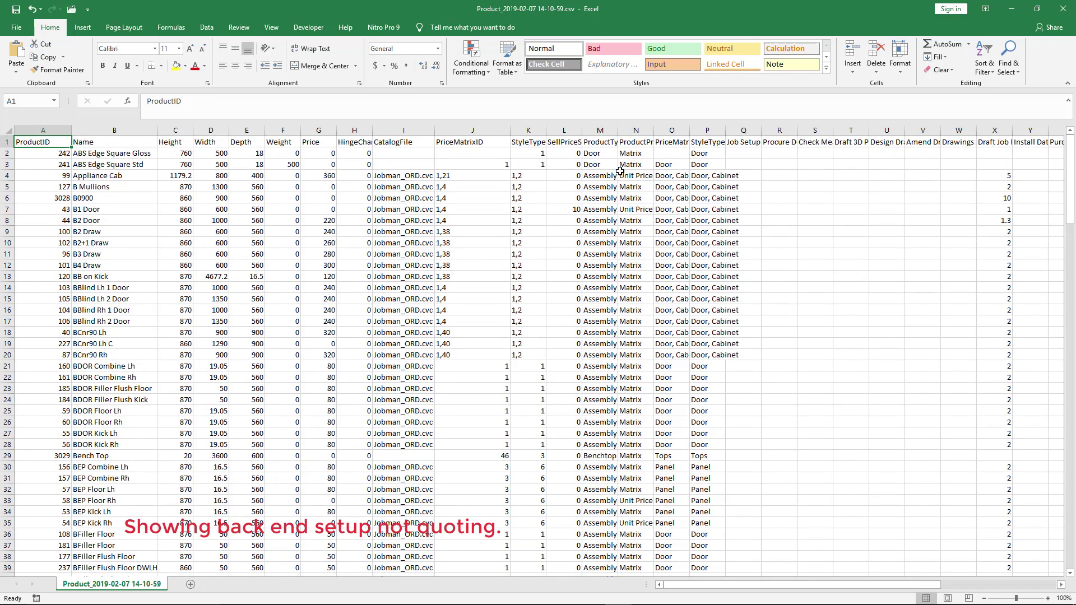
# Widen columns M, O, P and X to fit type names, price matrix names and the Draft Job For Production heading
pyautogui.moveTo(619, 128); pyautogui.dragTo(748, 133)
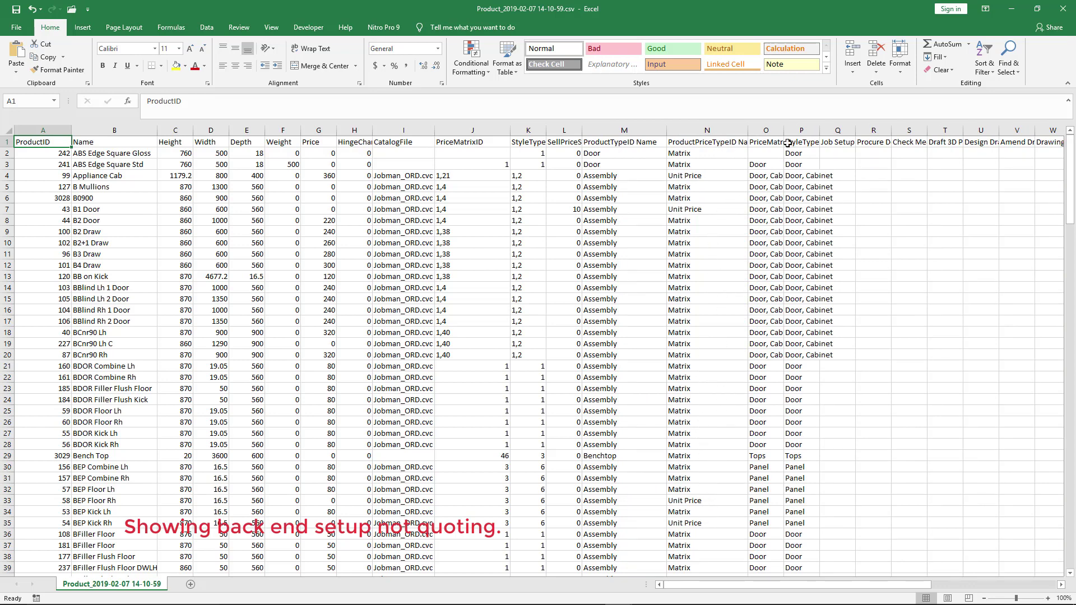
pyautogui.moveTo(784, 131); pyautogui.dragTo(833, 142)
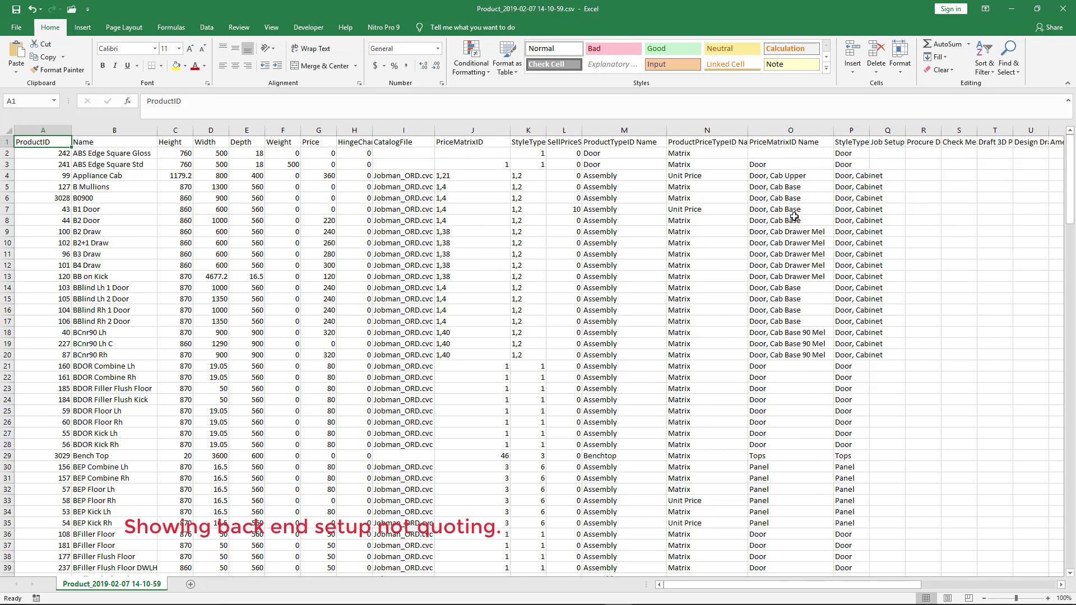
pyautogui.doubleClick(868, 132)
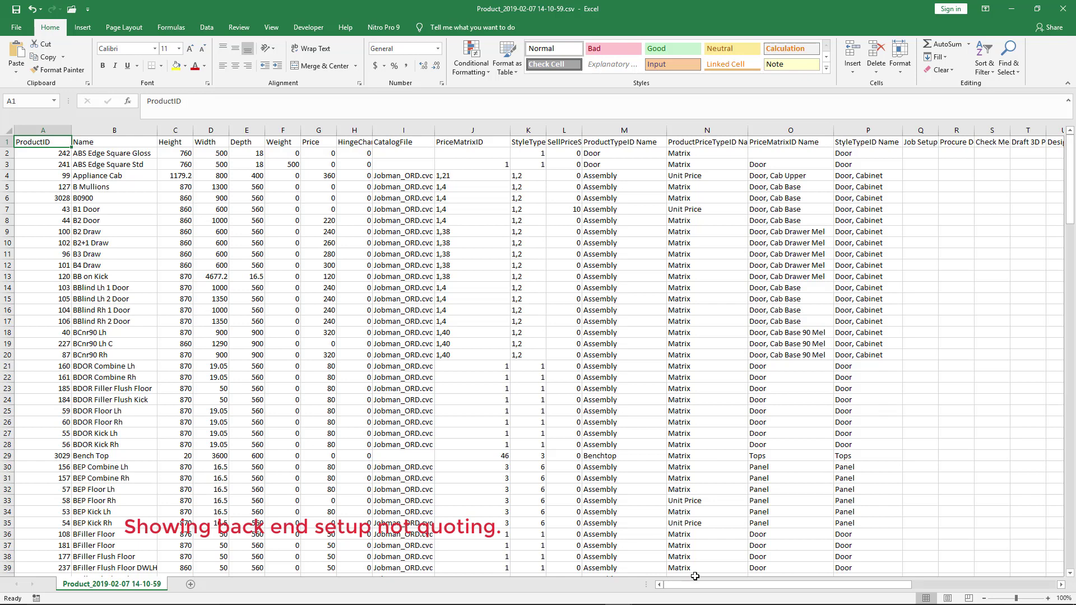
pyautogui.moveTo(708, 586); pyautogui.dragTo(858, 594)
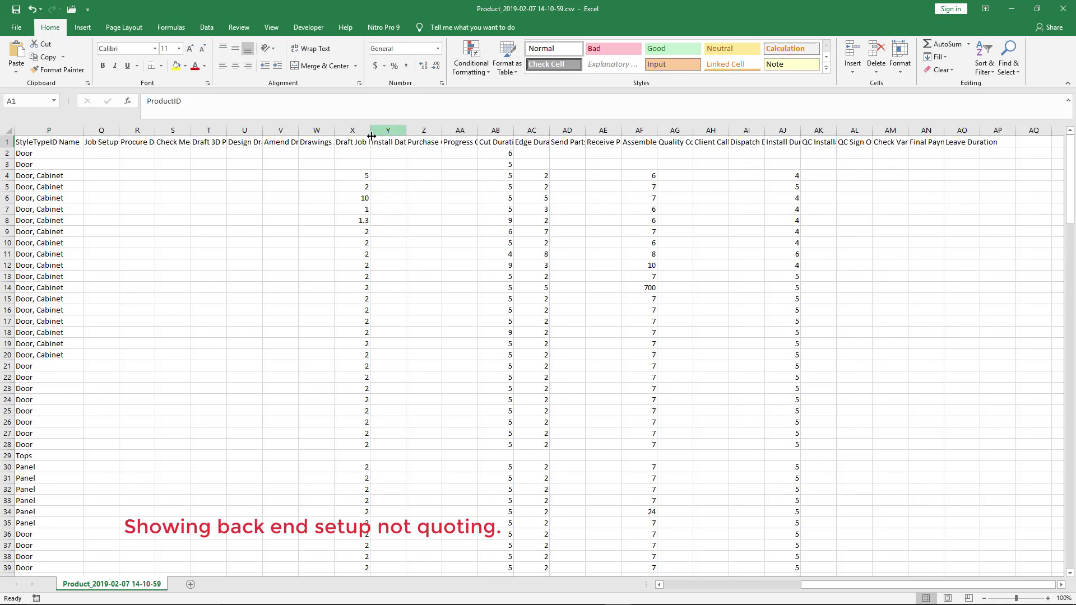
pyautogui.moveTo(370, 132); pyautogui.dragTo(418, 140)
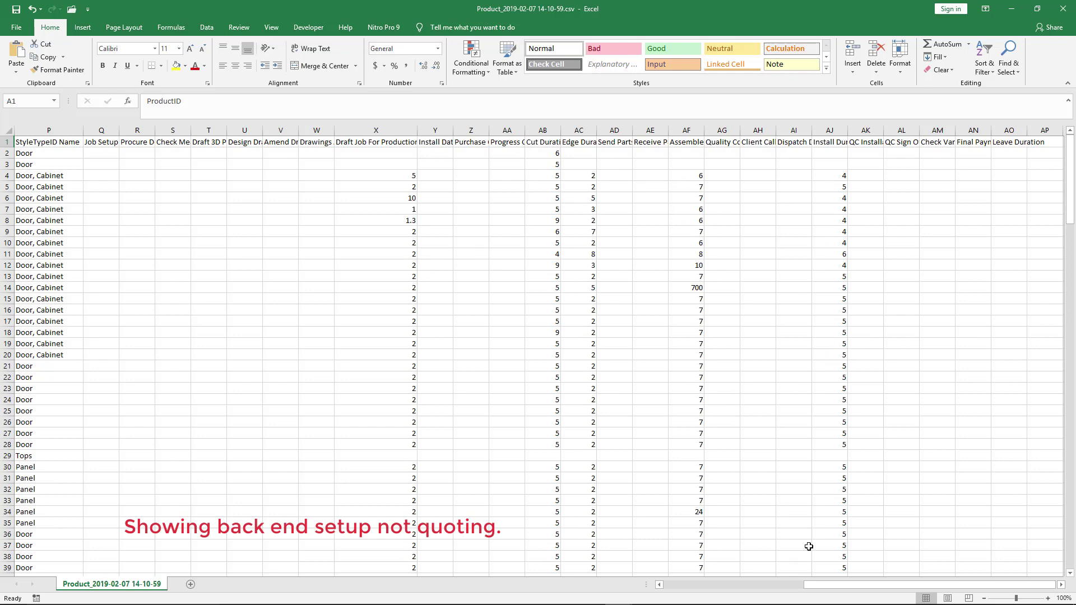
pyautogui.moveTo(822, 592); pyautogui.dragTo(667, 598)
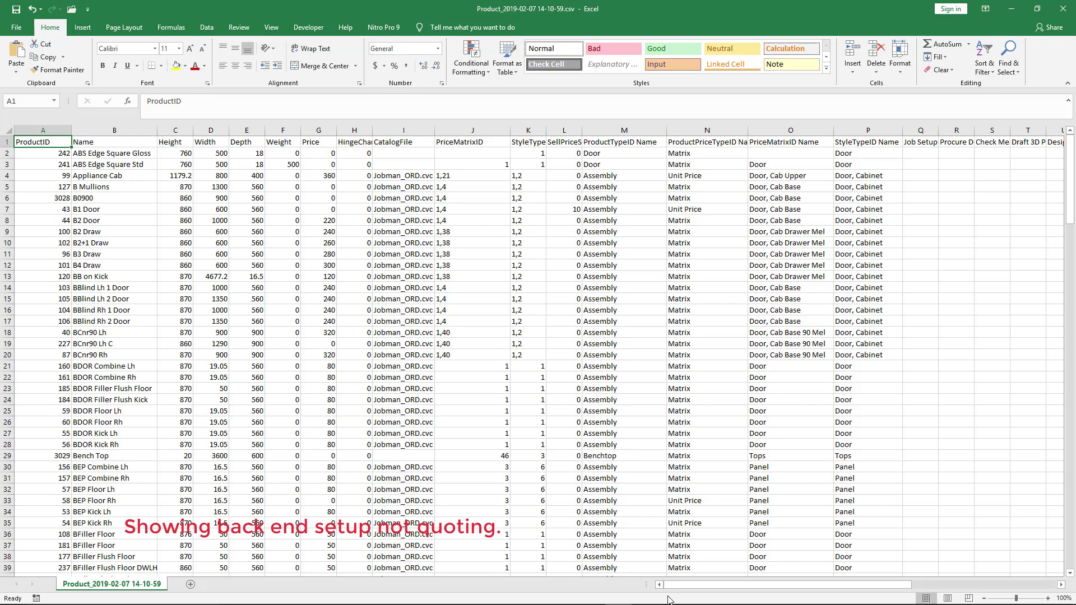
# Minimise the product CSV and SolidSetup Purchase Order workbooks to bring back JobMan's product list
pyautogui.click(1012, 14)
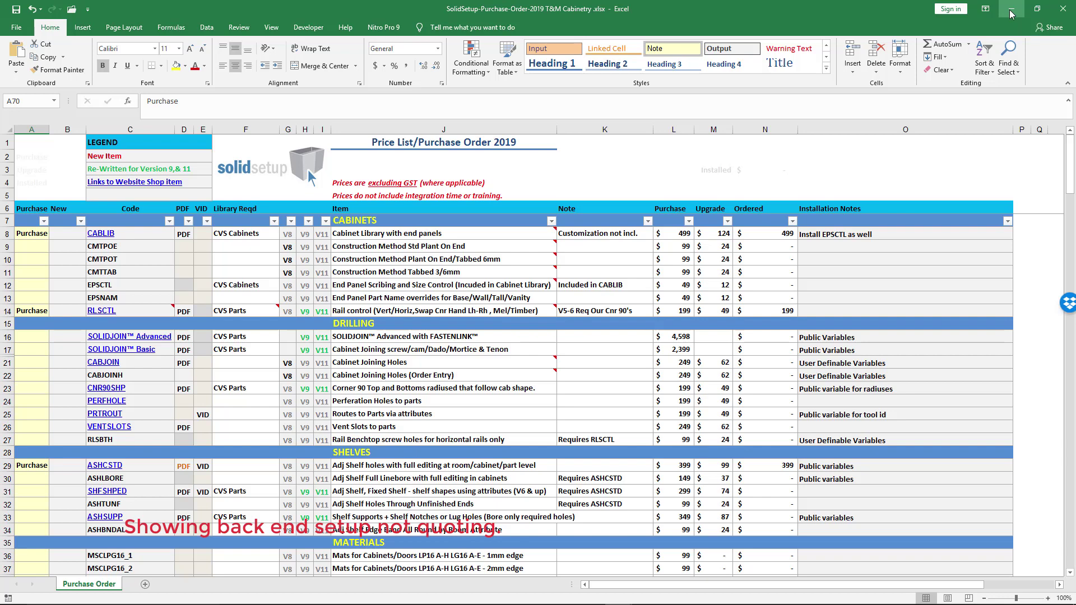
pyautogui.click(1012, 14)
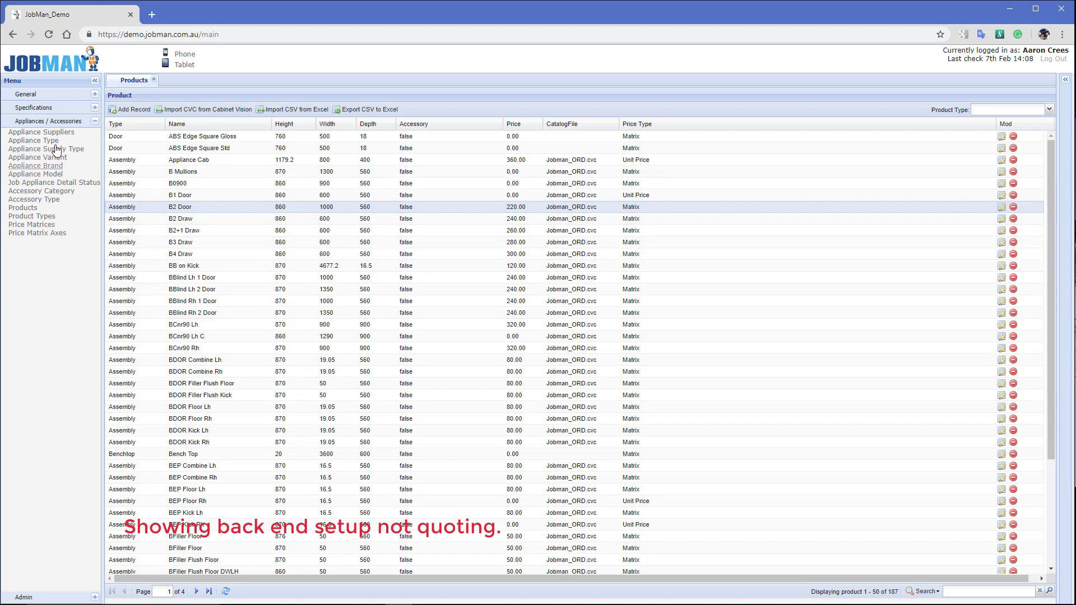
# View Style Types, then re-save the Door PFB Std style with style type Door
pyautogui.click(34, 108)
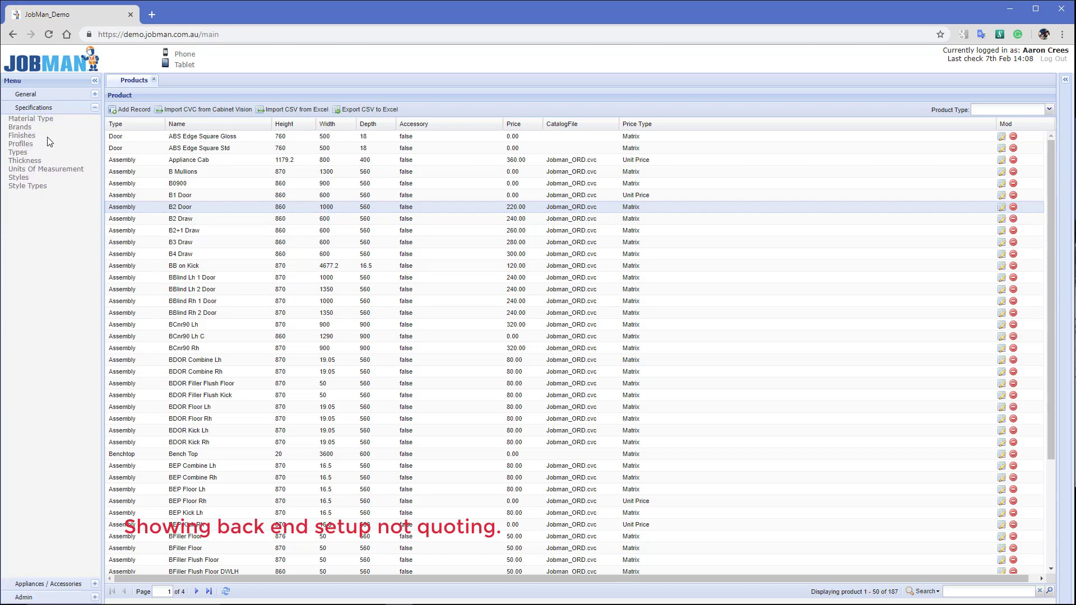
pyautogui.click(30, 188)
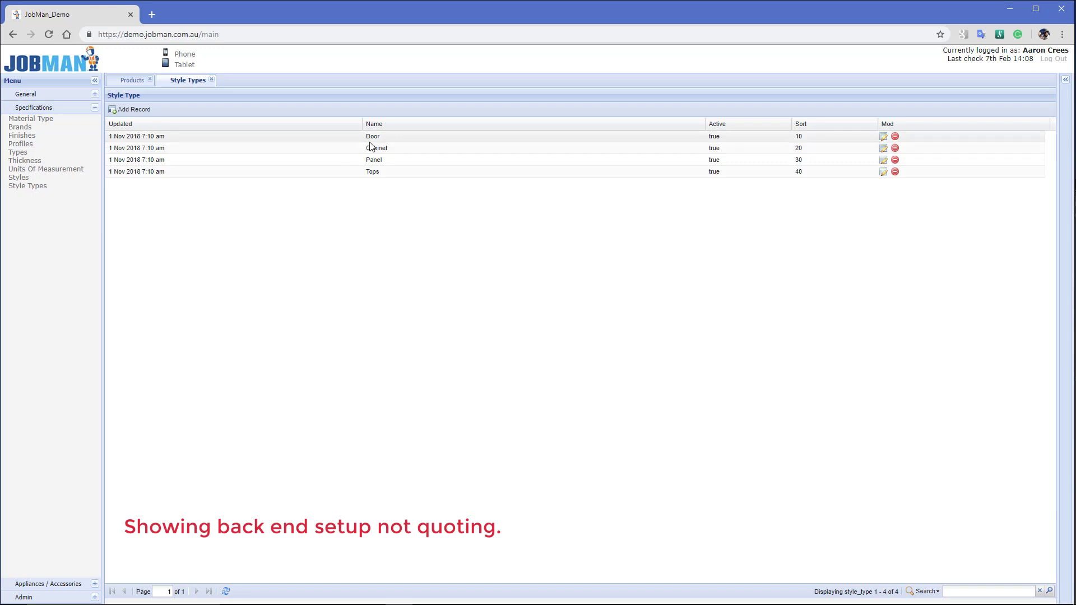
pyautogui.click(17, 178)
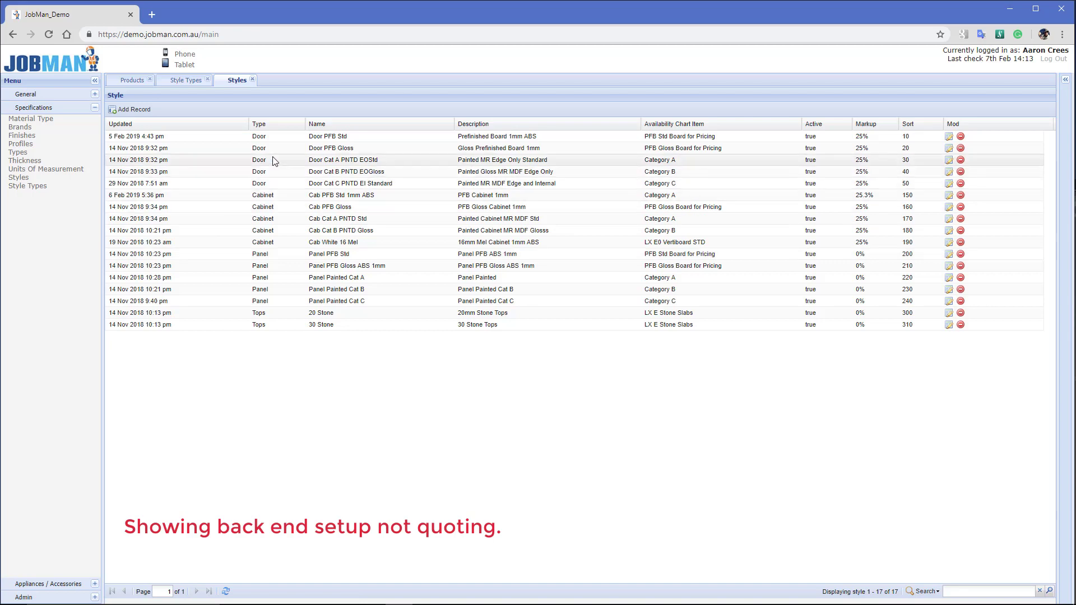
pyautogui.doubleClick(272, 136)
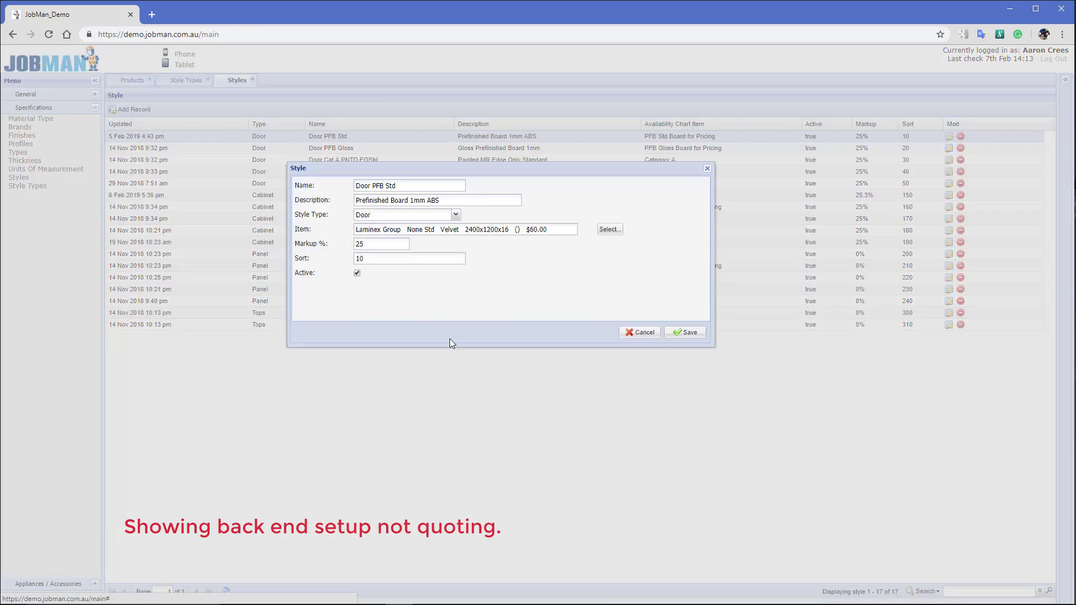
pyautogui.click(457, 215)
pyautogui.click(457, 216)
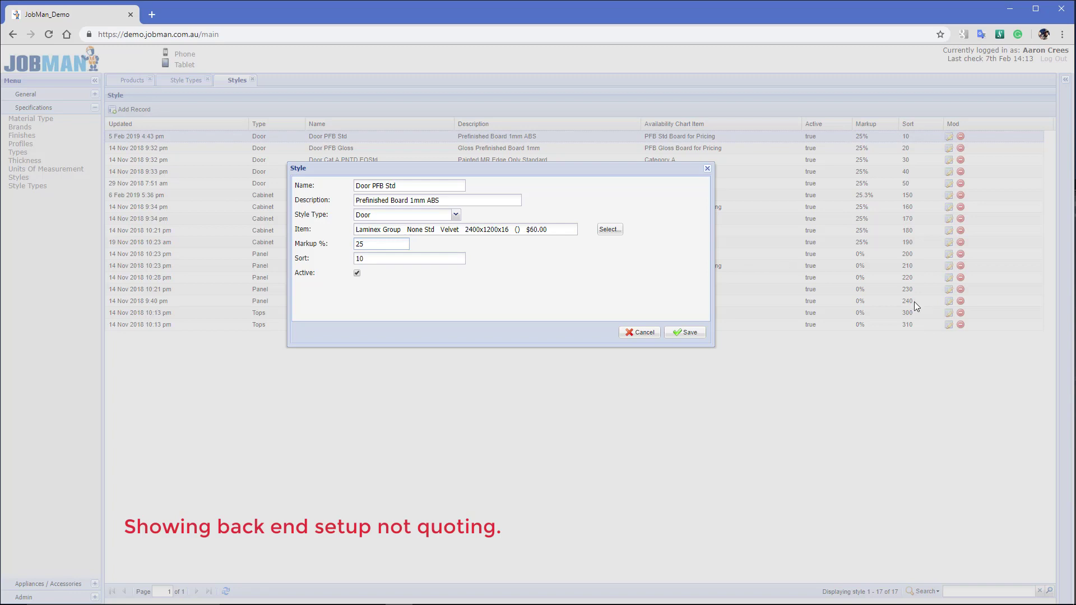
pyautogui.click(681, 335)
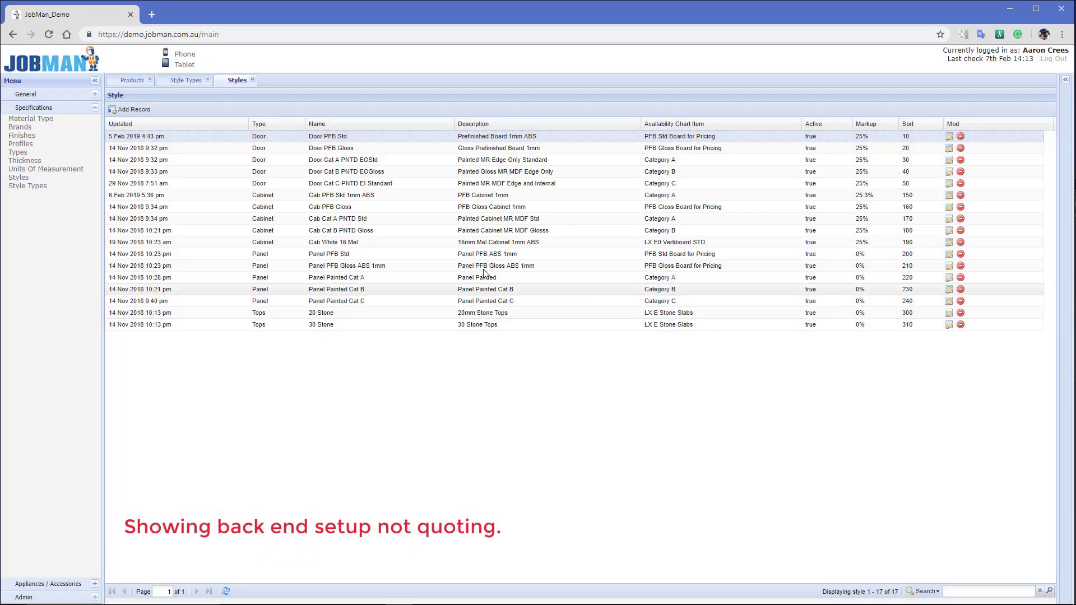
# Inspect the Cab PFB Std 1mm ABS and Panel PFB Std styles without saving, then collapse Specifications
pyautogui.doubleClick(289, 197)
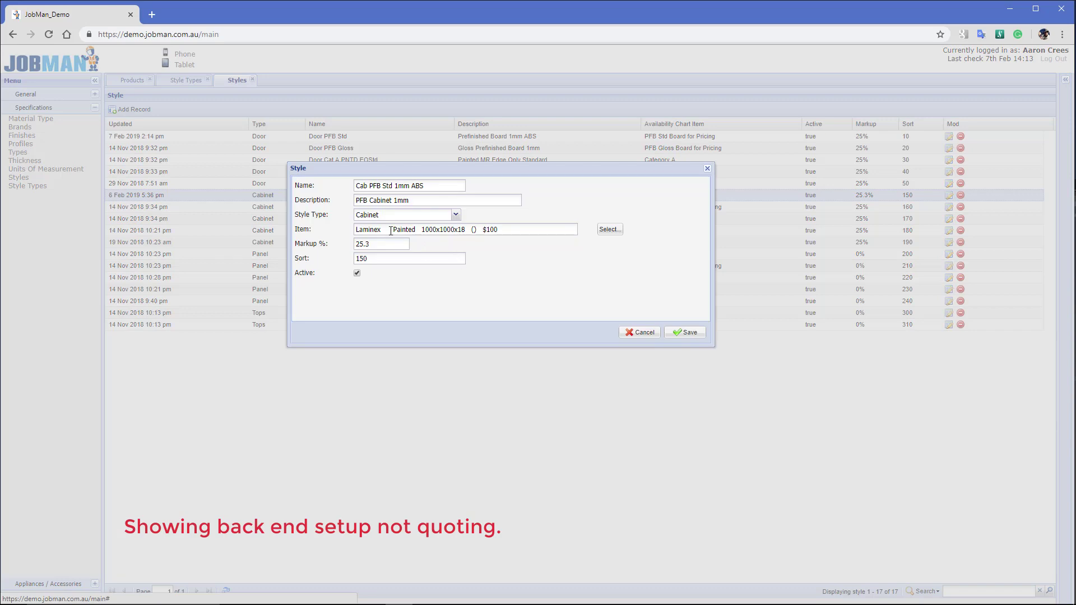
pyautogui.click(637, 333)
pyautogui.doubleClick(308, 256)
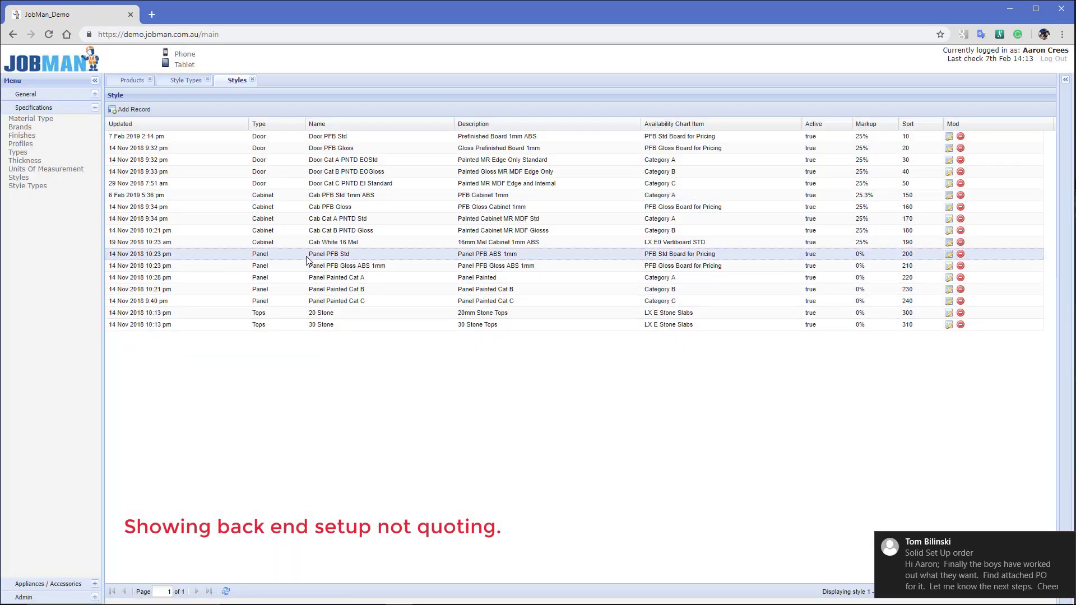
pyautogui.click(643, 334)
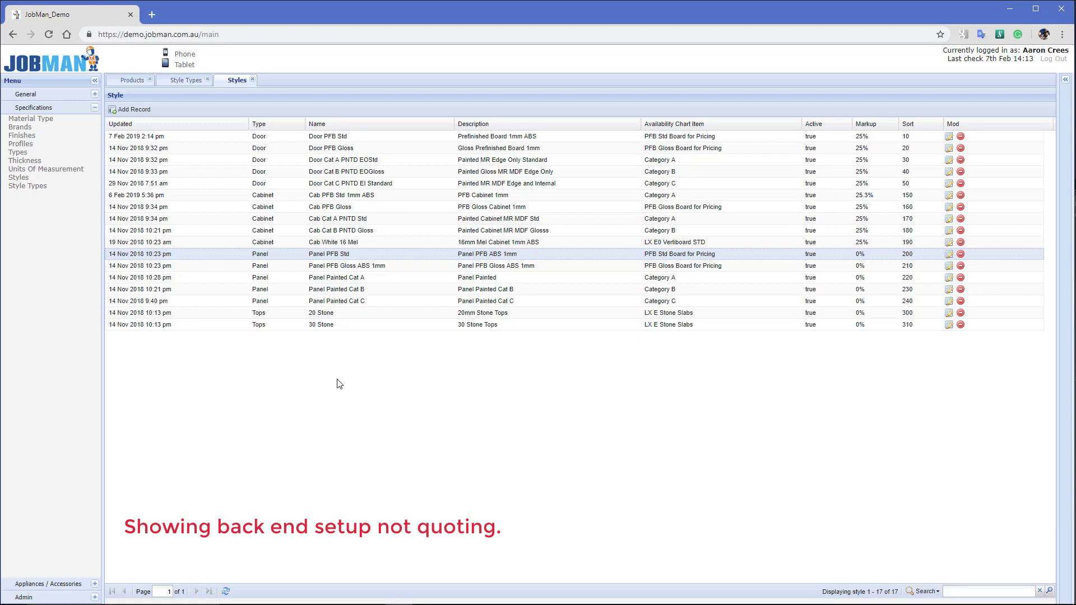
pyautogui.click(56, 108)
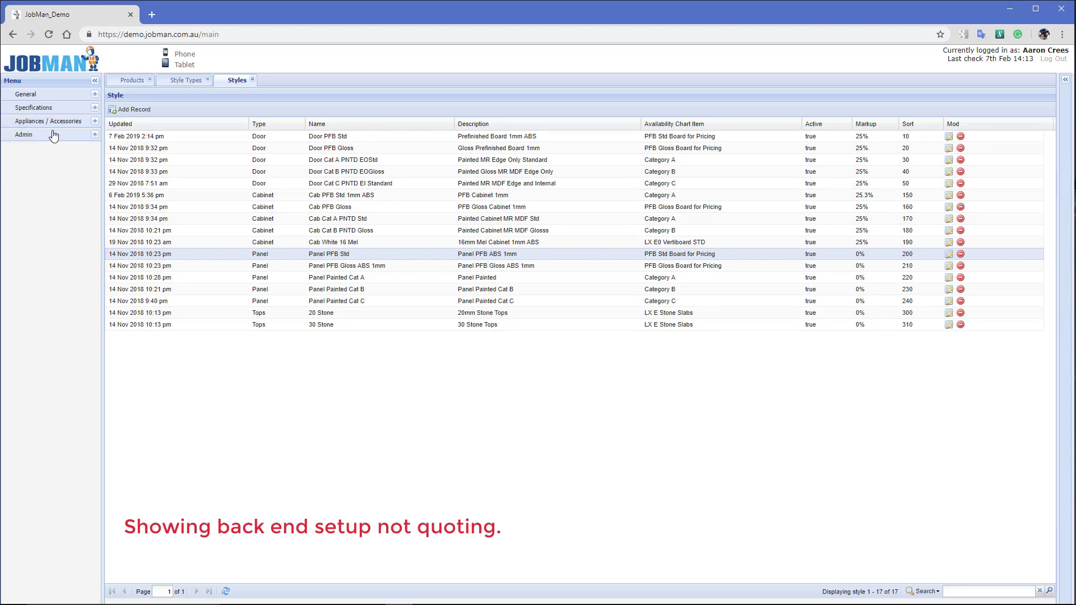
# Re-save the Door Width price matrix axis with class Width, then inspect Door Height without changes
pyautogui.click(53, 124)
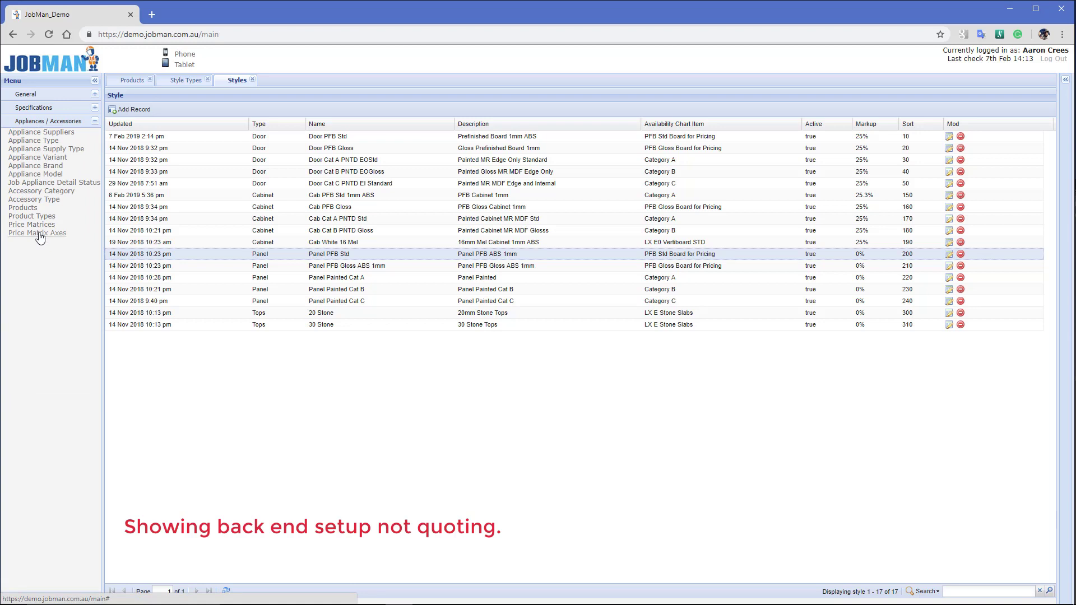
pyautogui.click(39, 234)
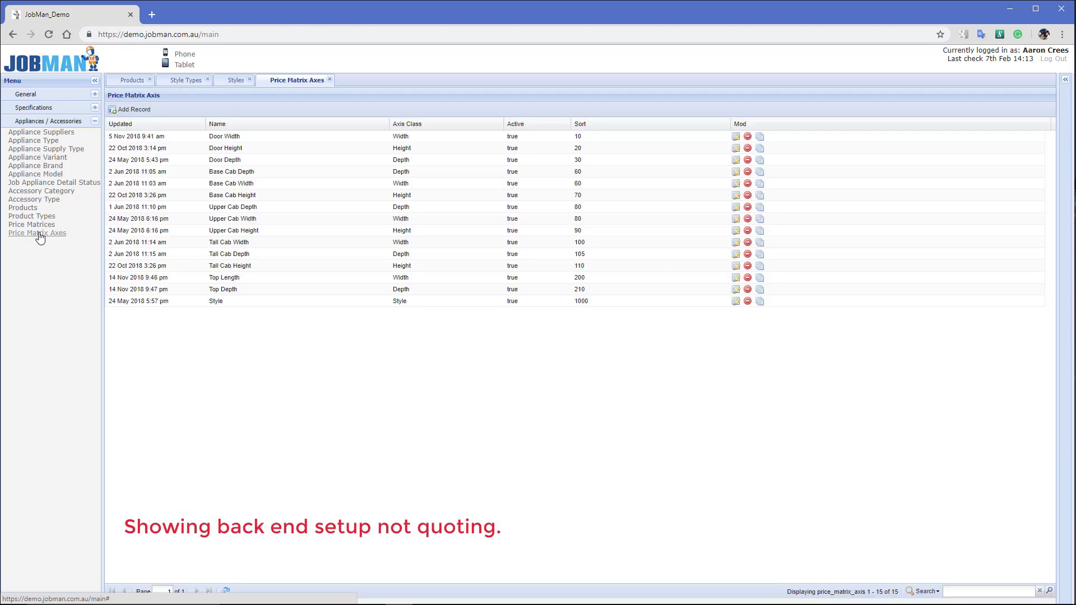
pyautogui.doubleClick(168, 136)
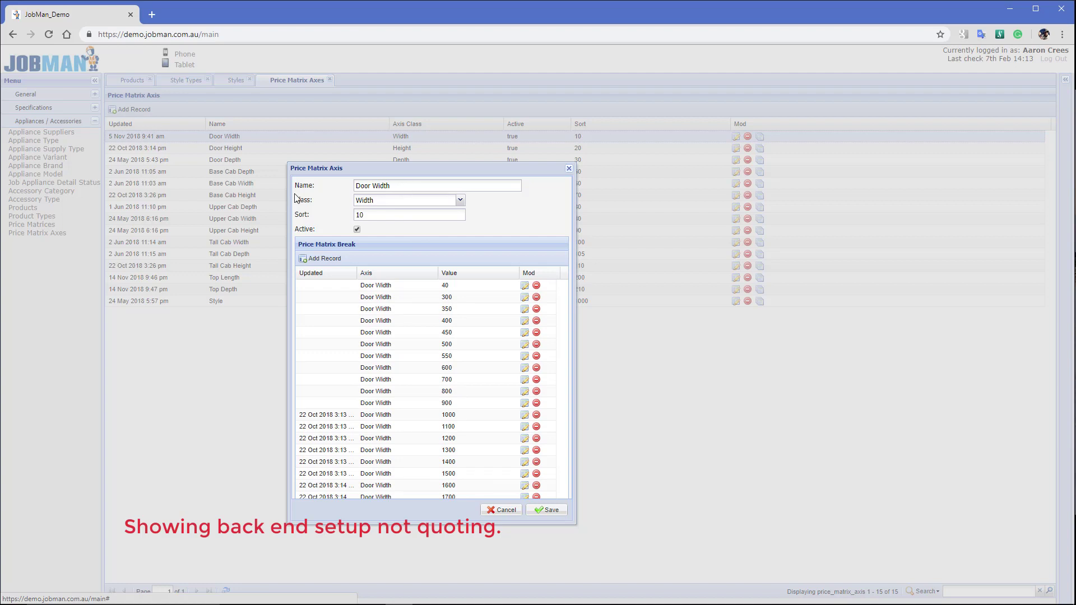
pyautogui.click(460, 200)
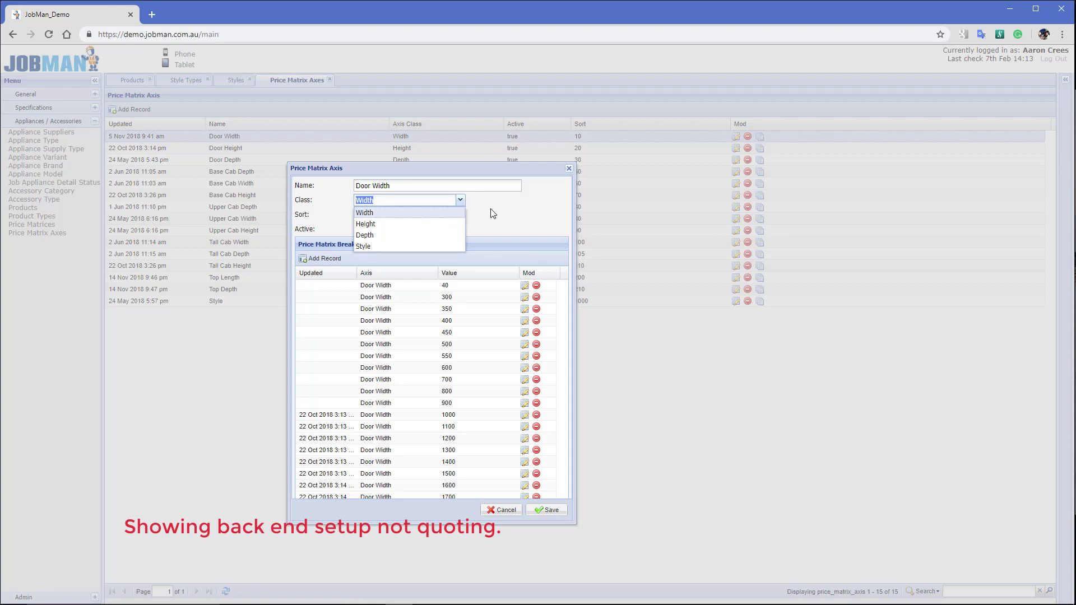
pyautogui.click(532, 218)
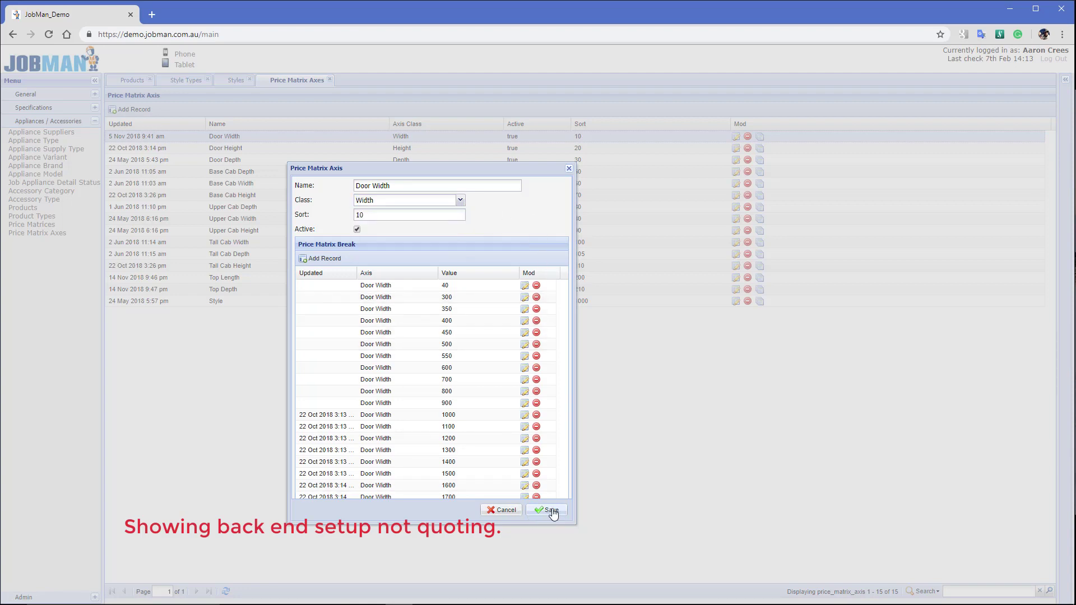
pyautogui.click(544, 510)
pyautogui.doubleClick(239, 153)
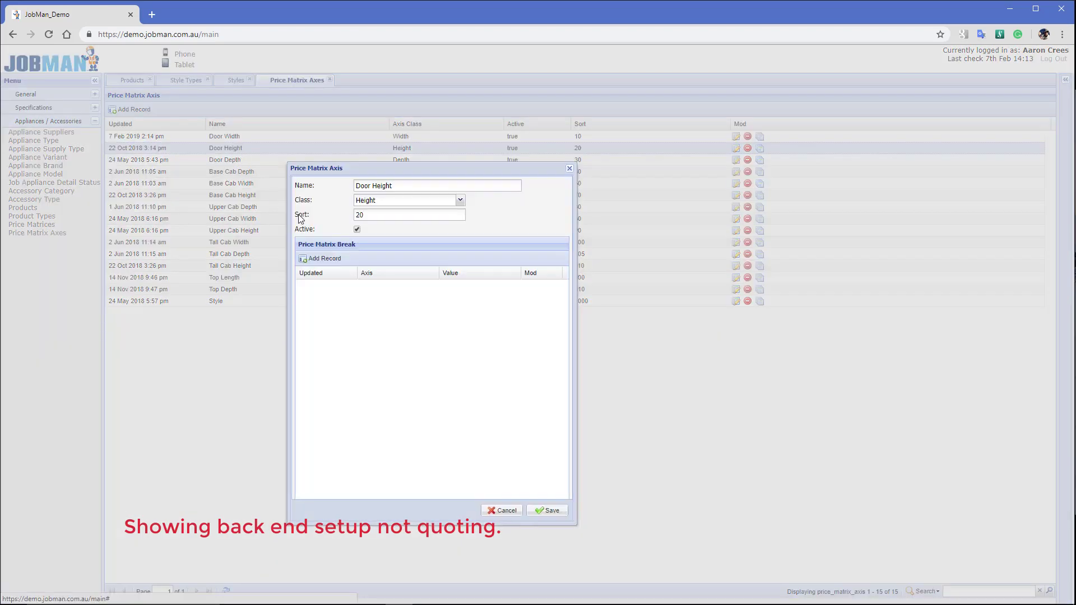
pyautogui.click(507, 511)
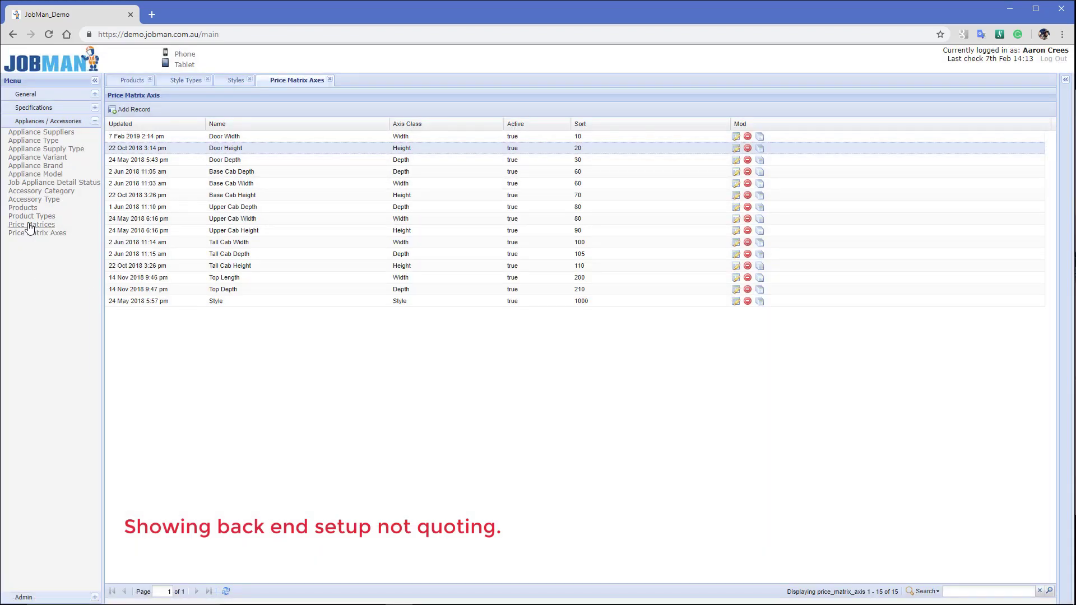
# Review the Door price matrix's styles, Square Metre rate type and five style items, then re-save it
pyautogui.click(32, 224)
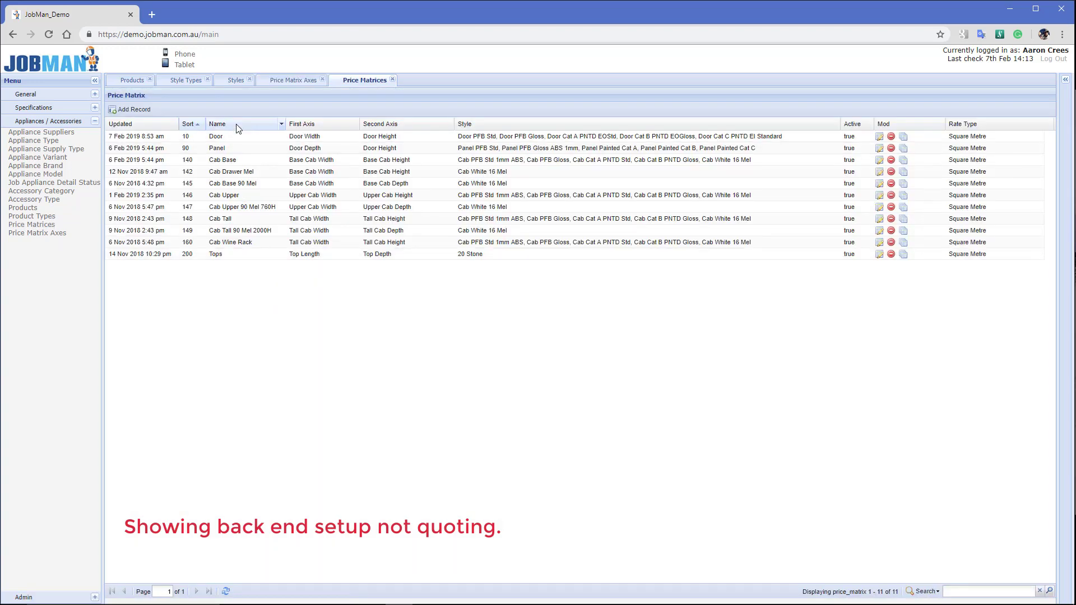
pyautogui.doubleClick(235, 136)
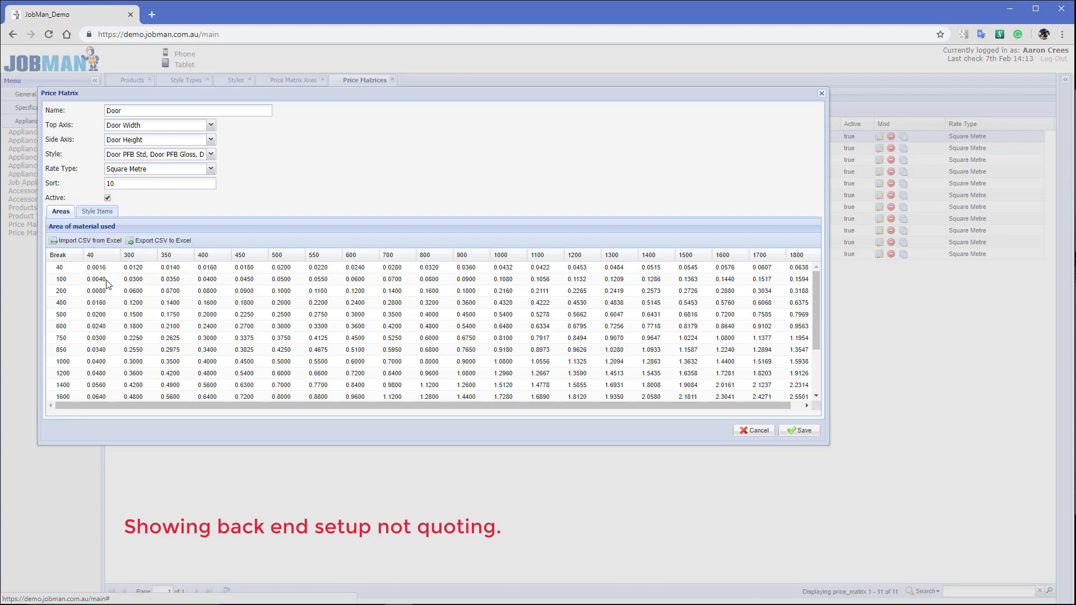
pyautogui.click(213, 156)
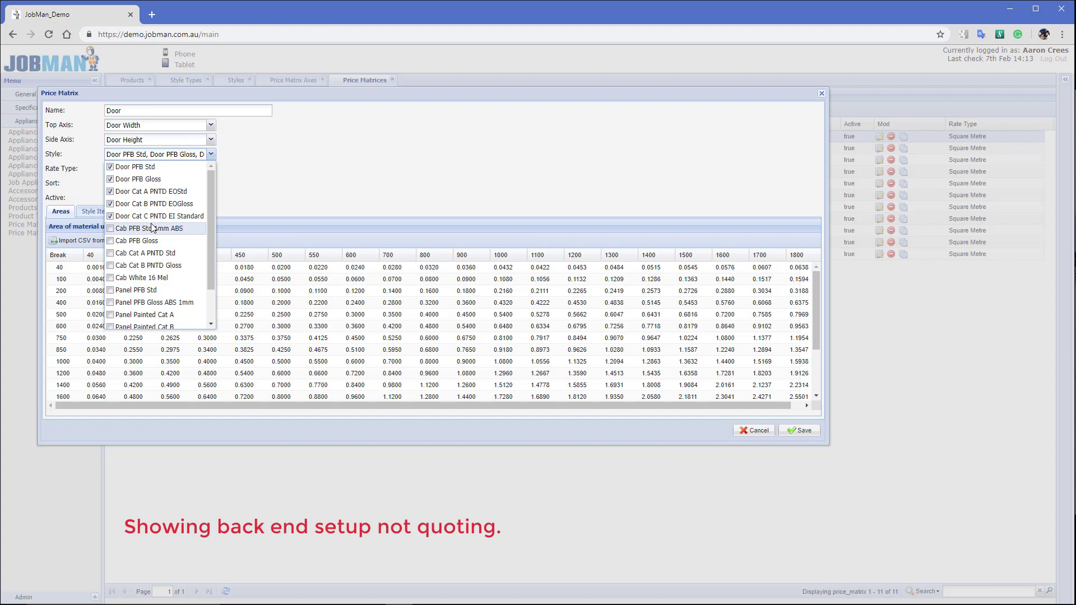
pyautogui.moveTo(211, 240)
pyautogui.mouseDown()
pyautogui.moveTo(217, 284)
pyautogui.moveTo(207, 198)
pyautogui.mouseUp()
pyautogui.click(263, 150)
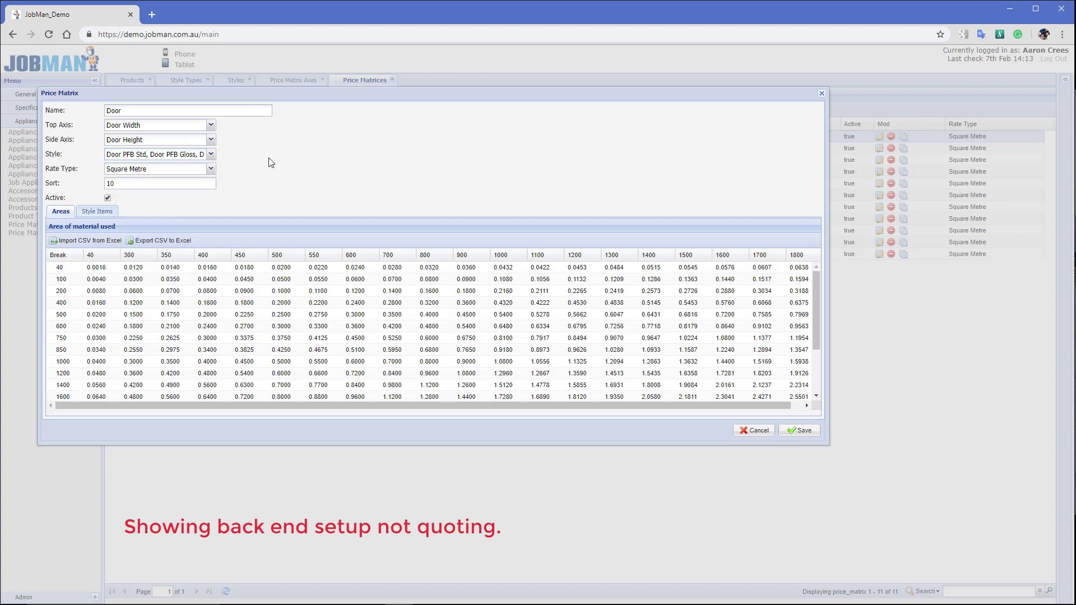
pyautogui.click(216, 174)
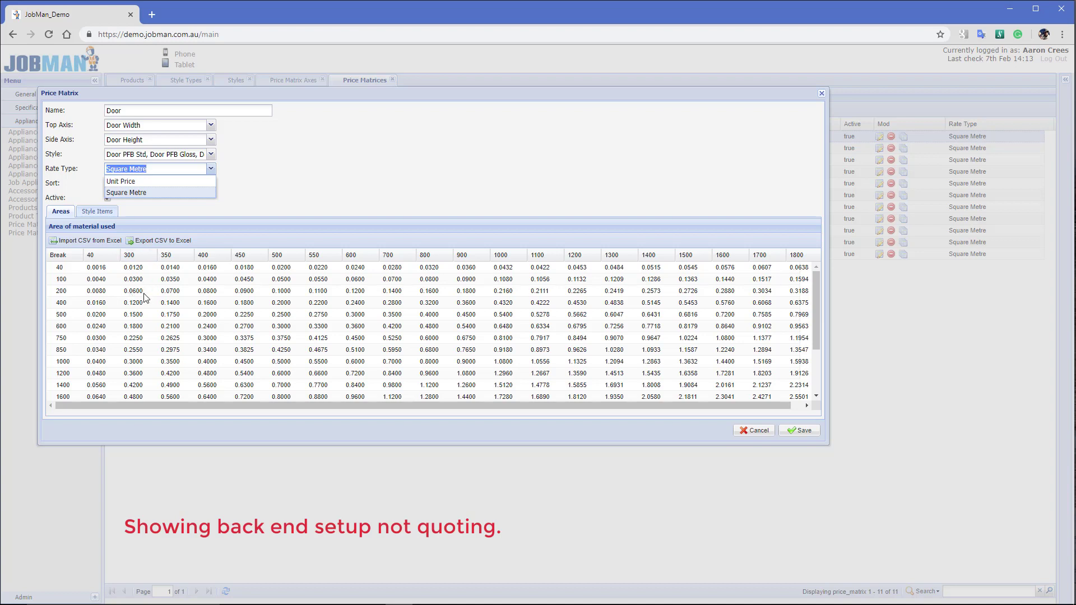
pyautogui.click(289, 175)
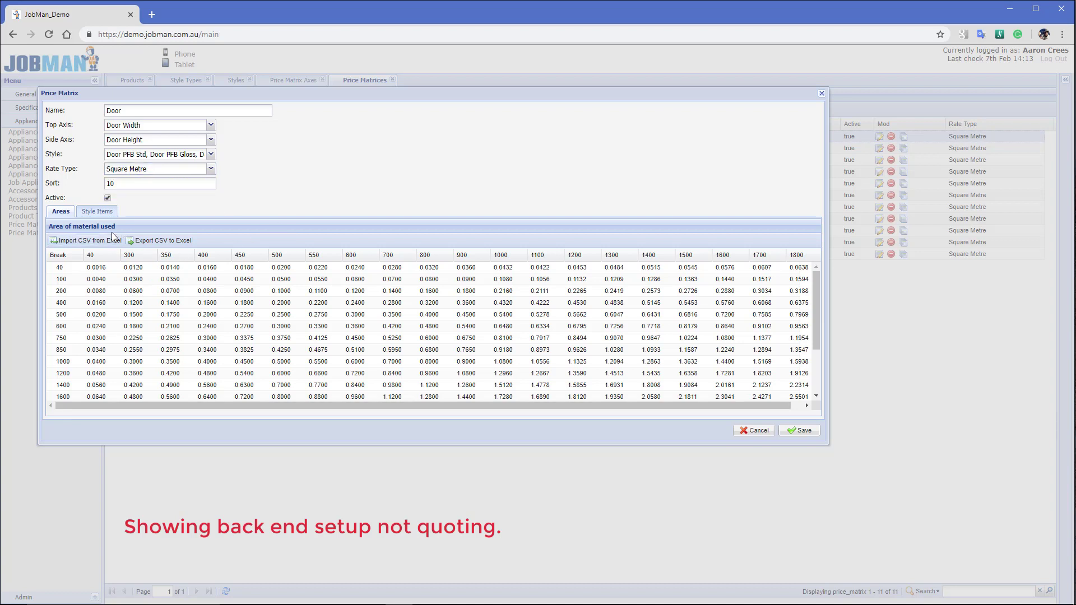
pyautogui.click(91, 213)
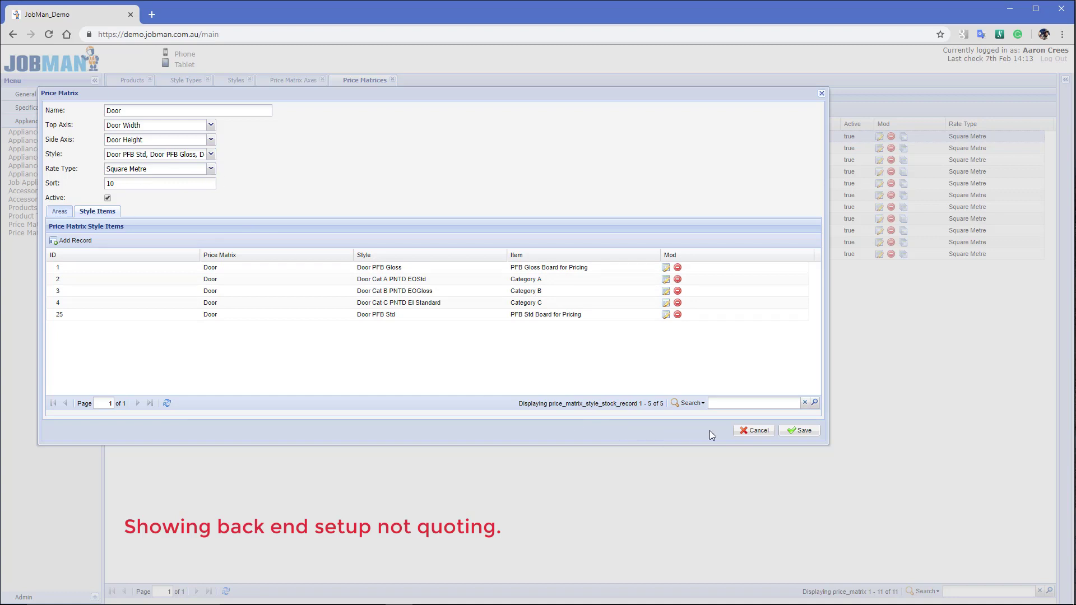
pyautogui.click(799, 432)
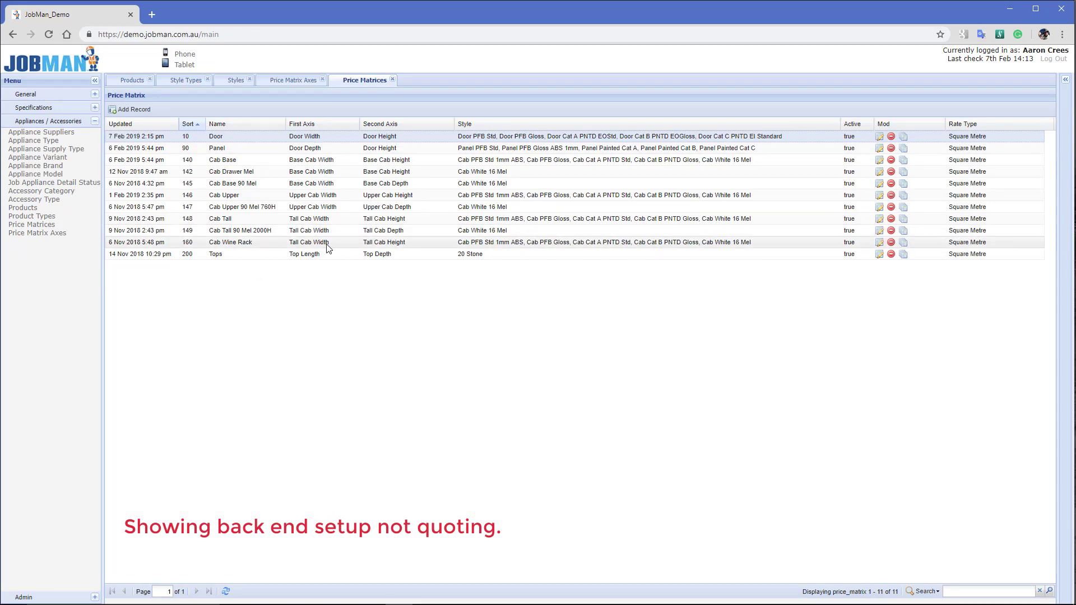
# Review the B2 Door product's price matrix and Door and Cabinet style types, and re-save it unchanged
pyautogui.click(132, 80)
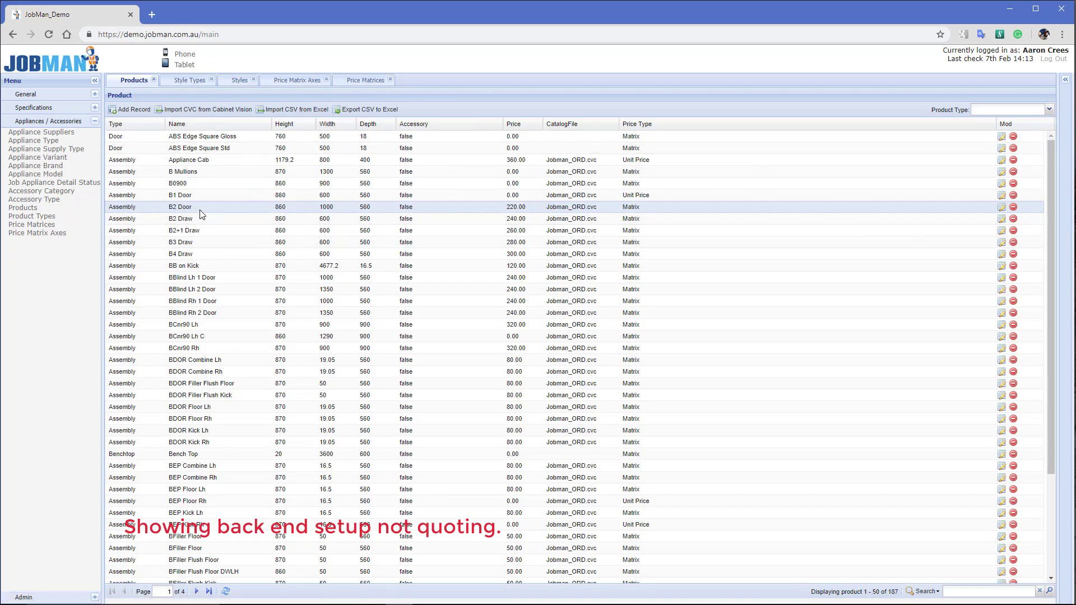
pyautogui.doubleClick(222, 242)
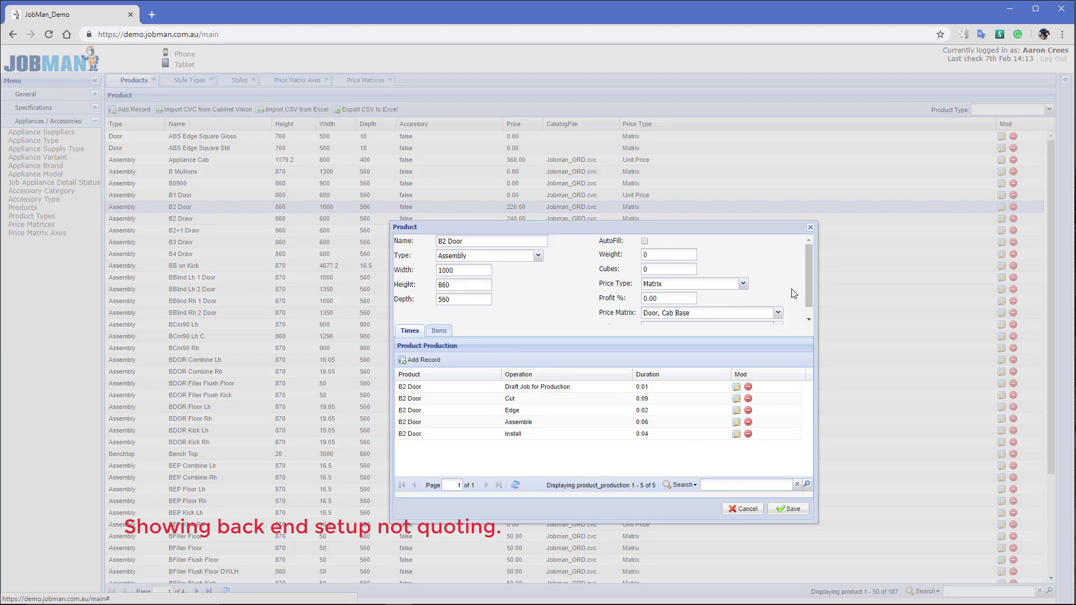
pyautogui.scroll(-1, 812, 294)
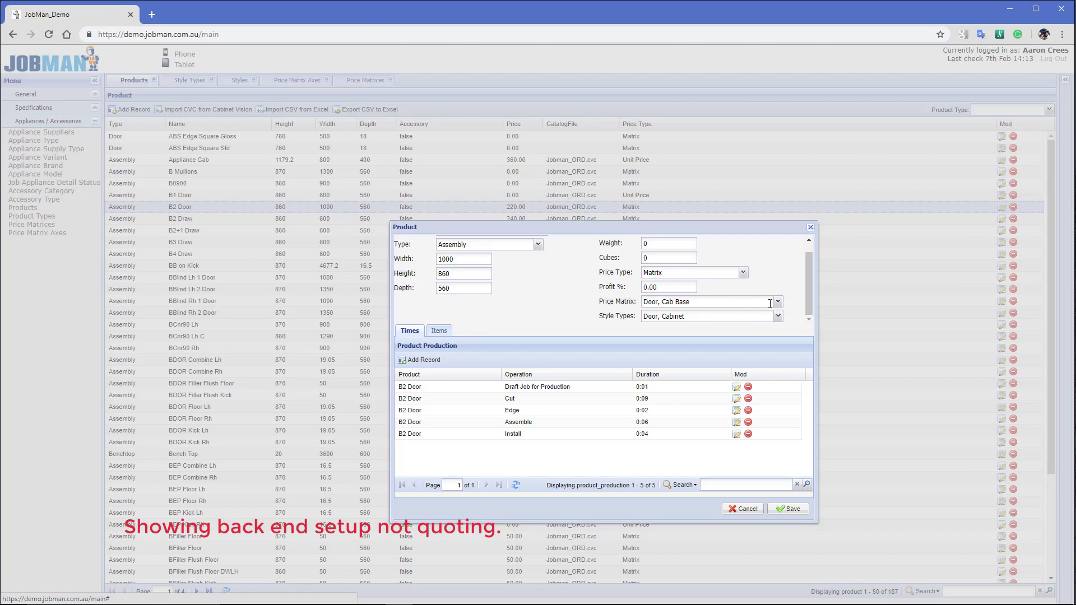
pyautogui.click(778, 302)
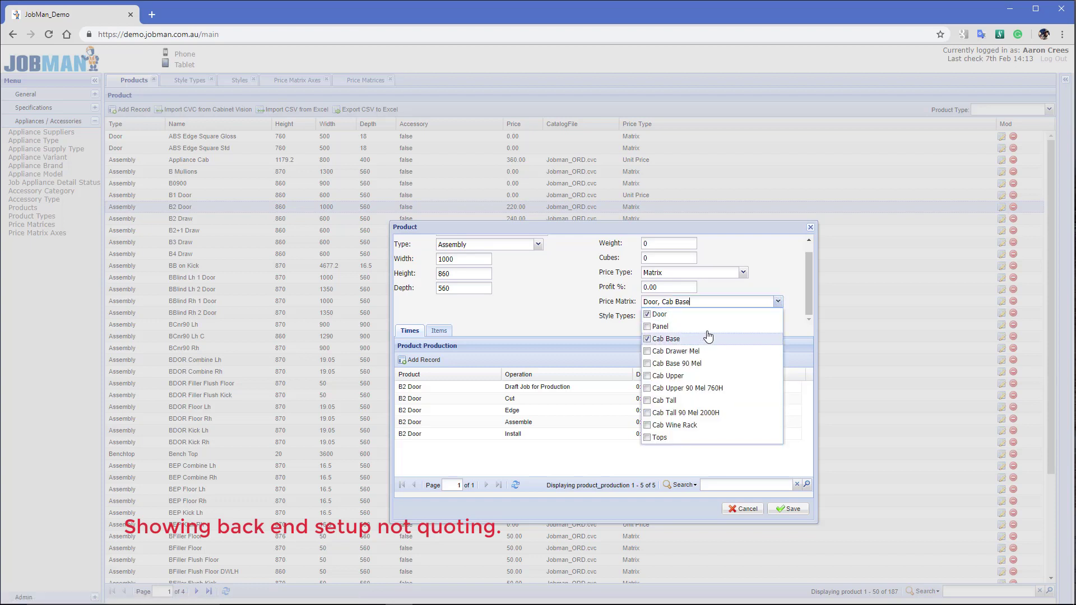
pyautogui.click(570, 298)
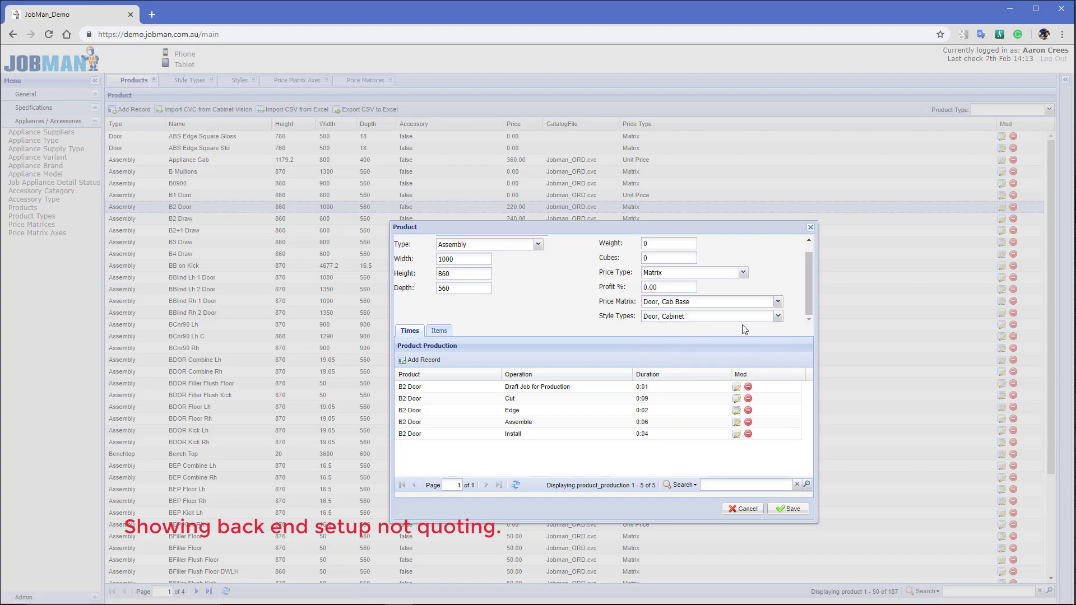
pyautogui.click(778, 316)
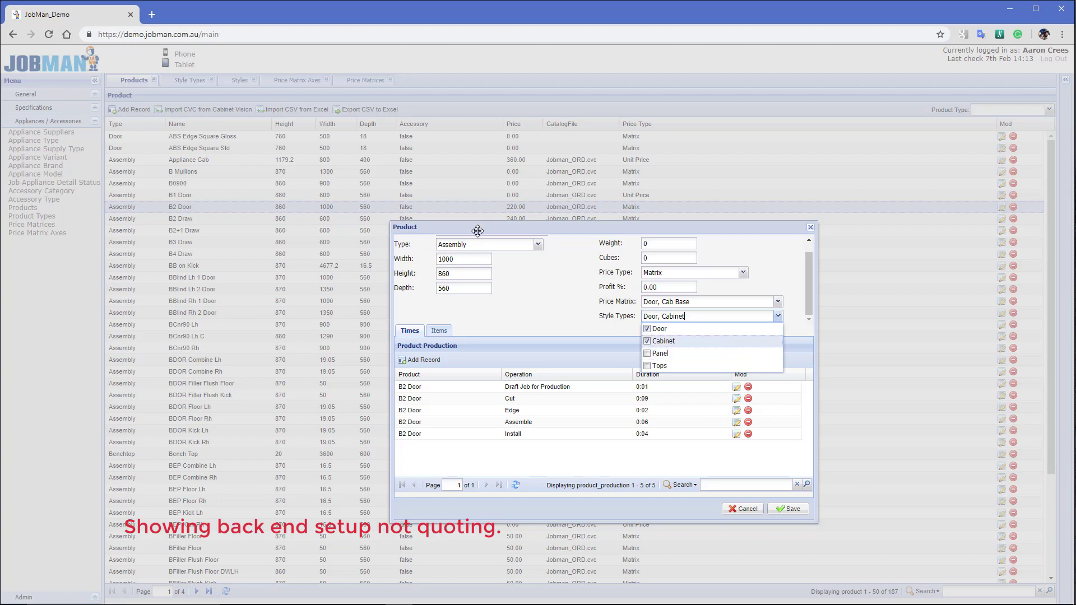
pyautogui.scroll(2, 570, 296)
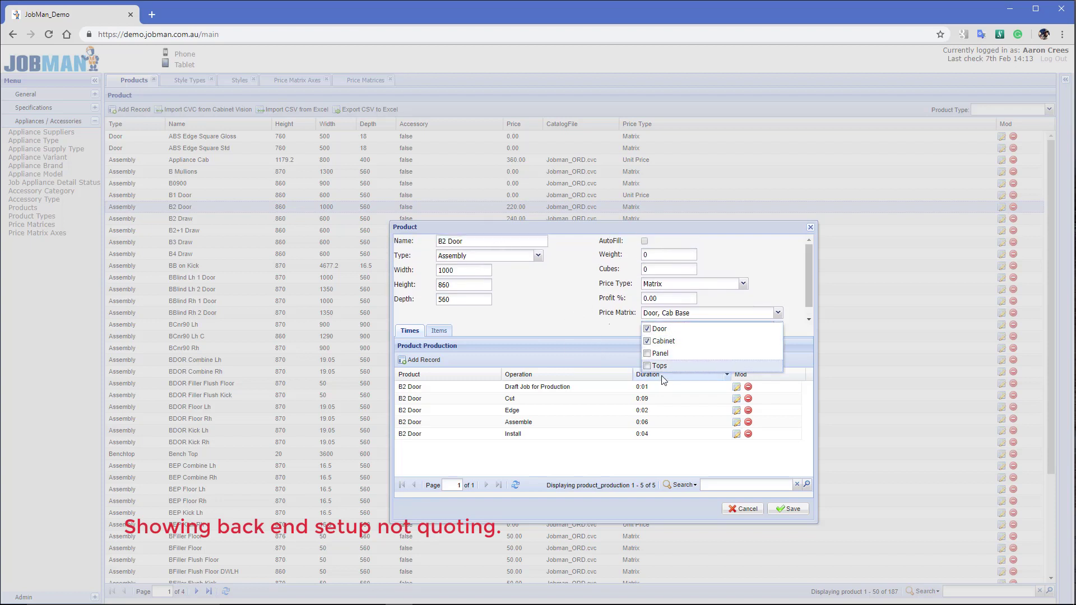
pyautogui.click(560, 300)
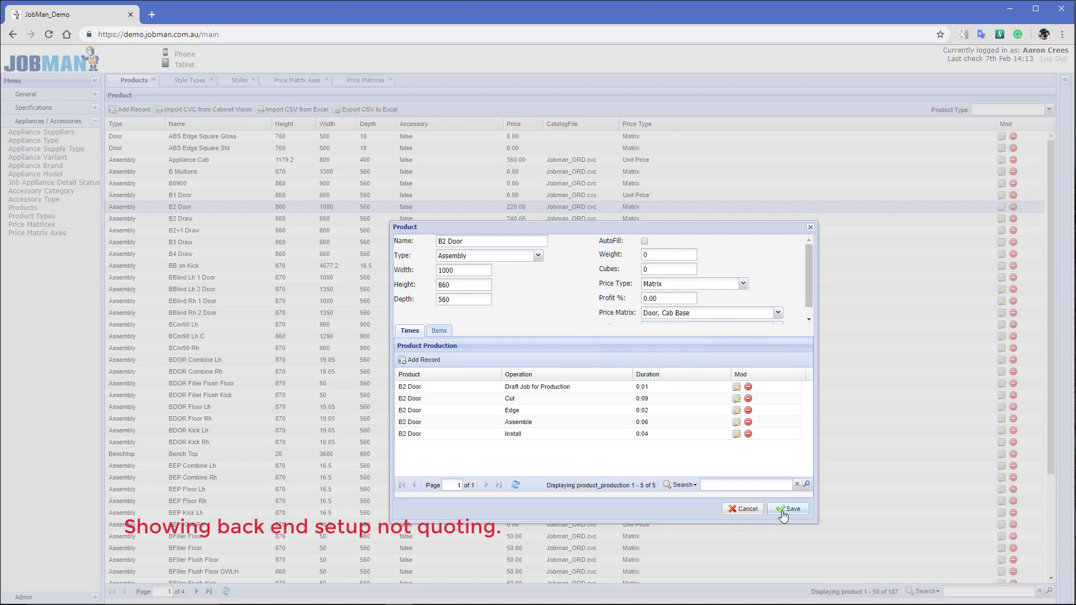
pyautogui.click(783, 512)
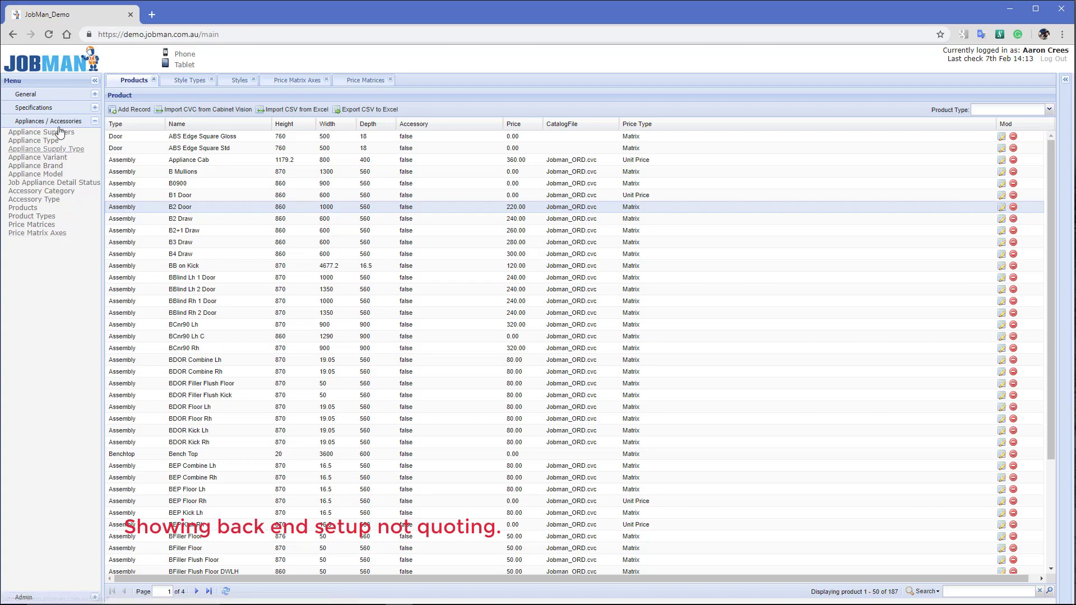
pyautogui.click(55, 97)
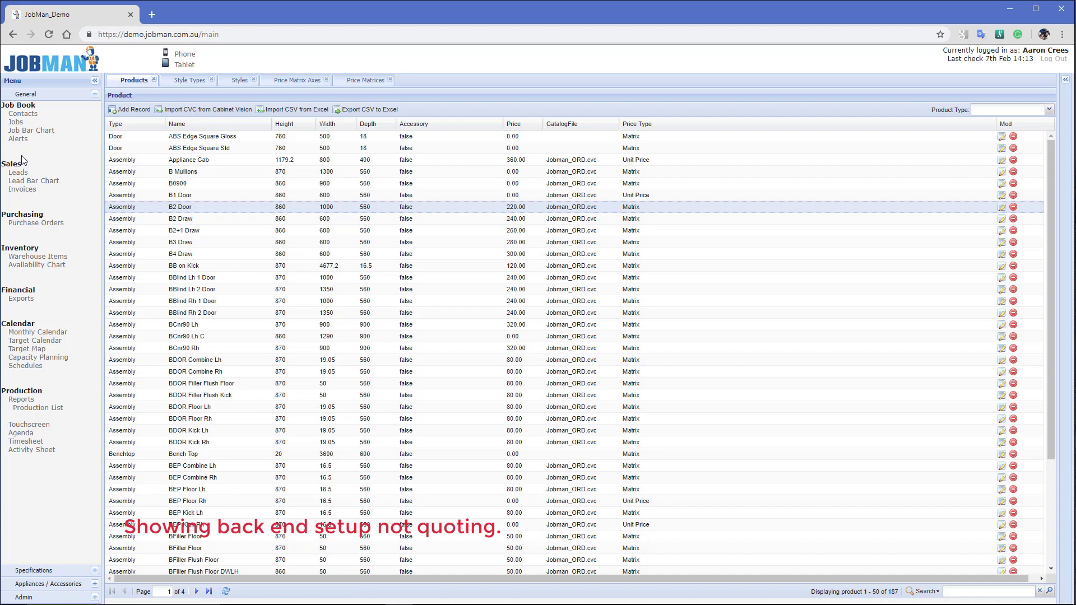
# Open the Mossip Homes contact record, widen it, and view its empty Product Type Discount tab
pyautogui.click(23, 114)
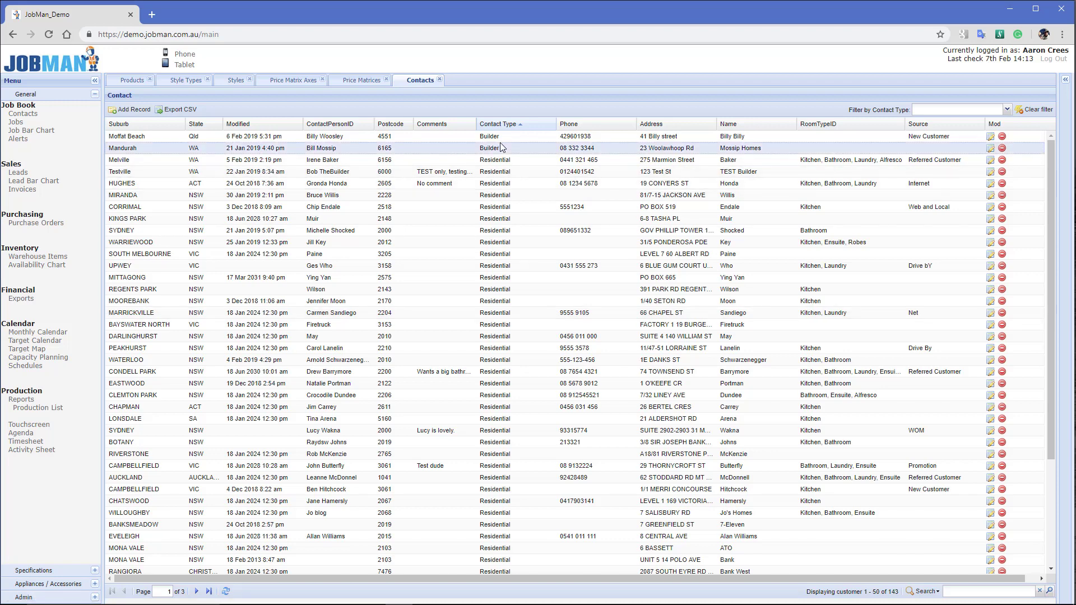
pyautogui.doubleClick(529, 149)
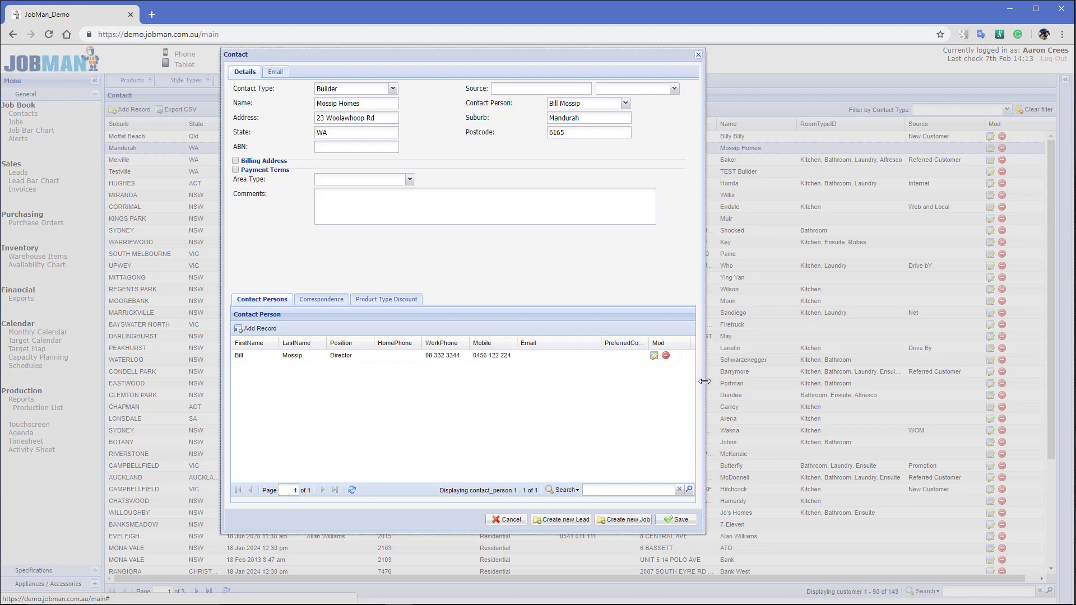
pyautogui.moveTo(705, 381); pyautogui.dragTo(804, 386)
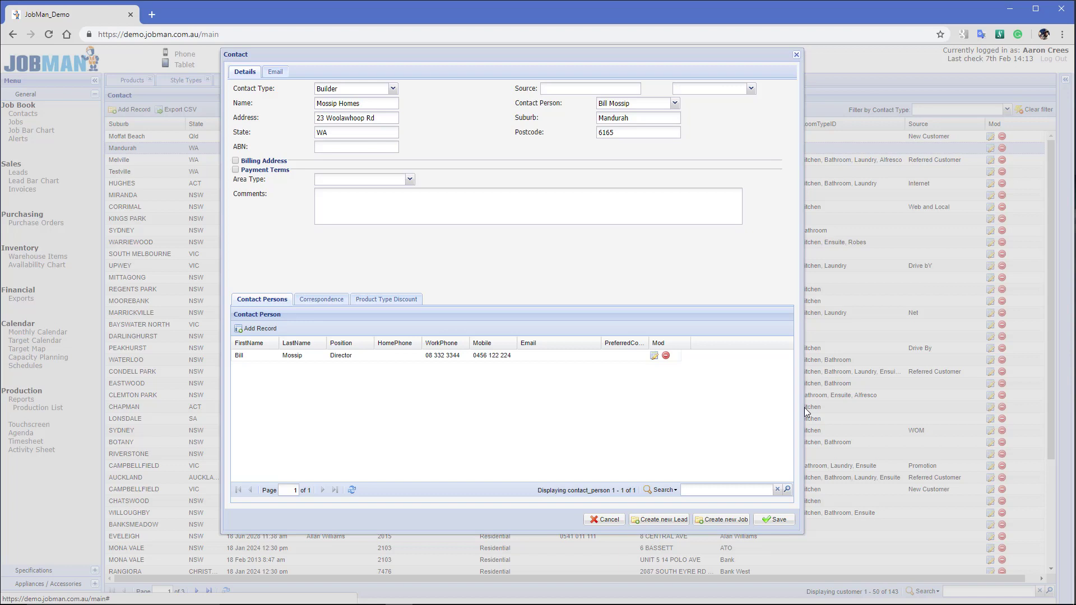
pyautogui.click(384, 301)
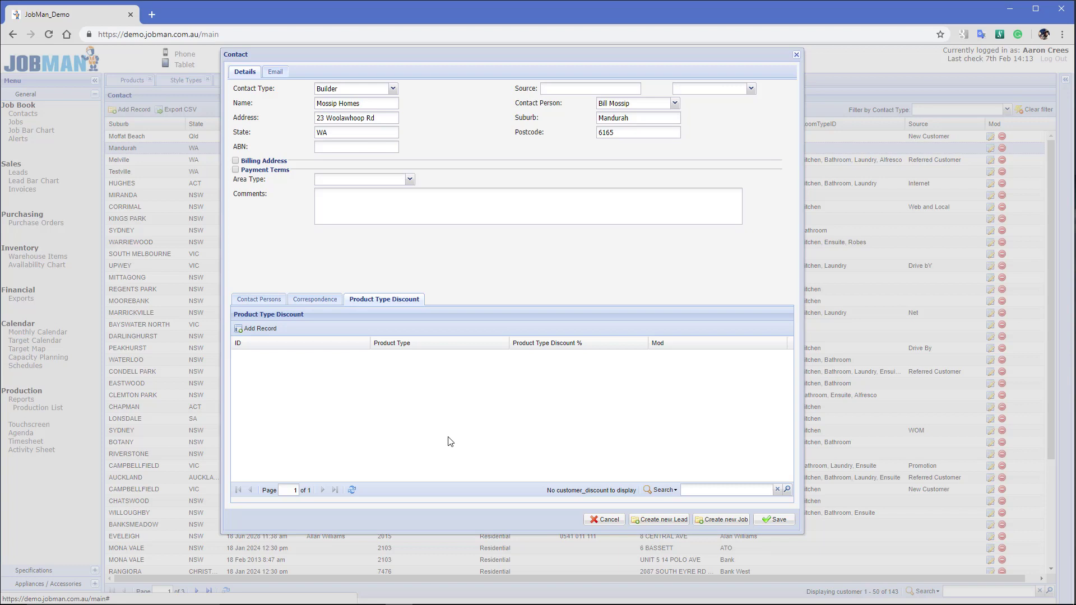
# Add and save a 5% Assembly product type discount for Mossip Homes
pyautogui.click(258, 329)
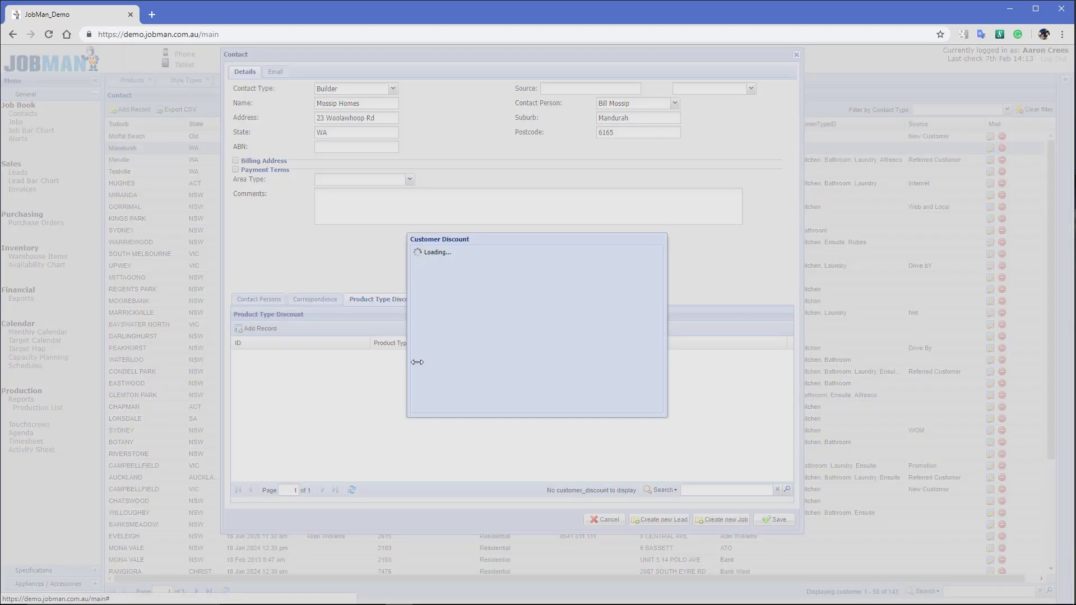
pyautogui.click(552, 256)
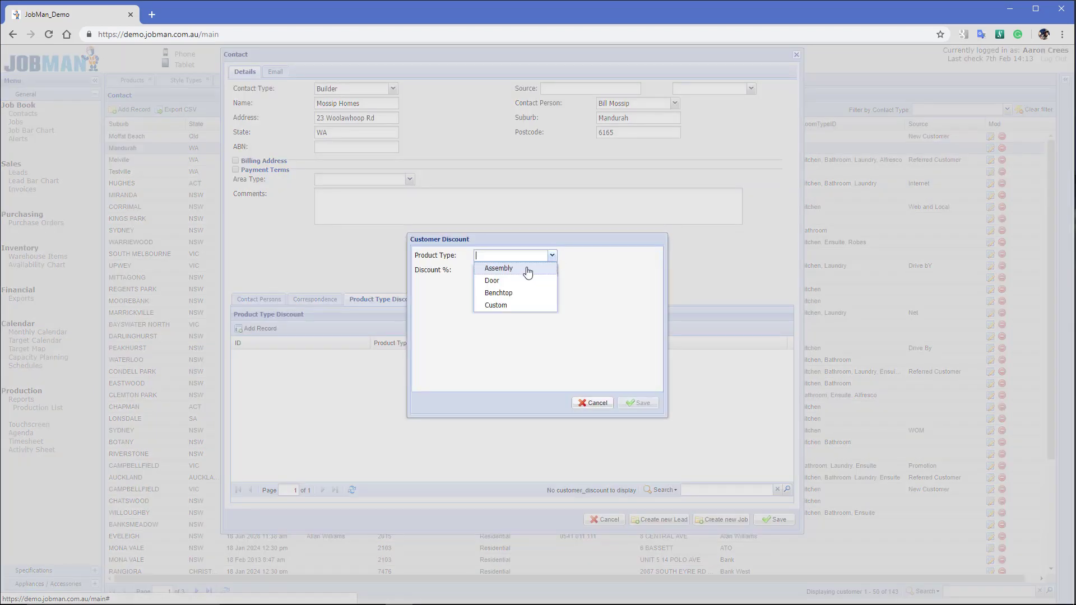
pyautogui.click(493, 270)
pyautogui.press('Tab')
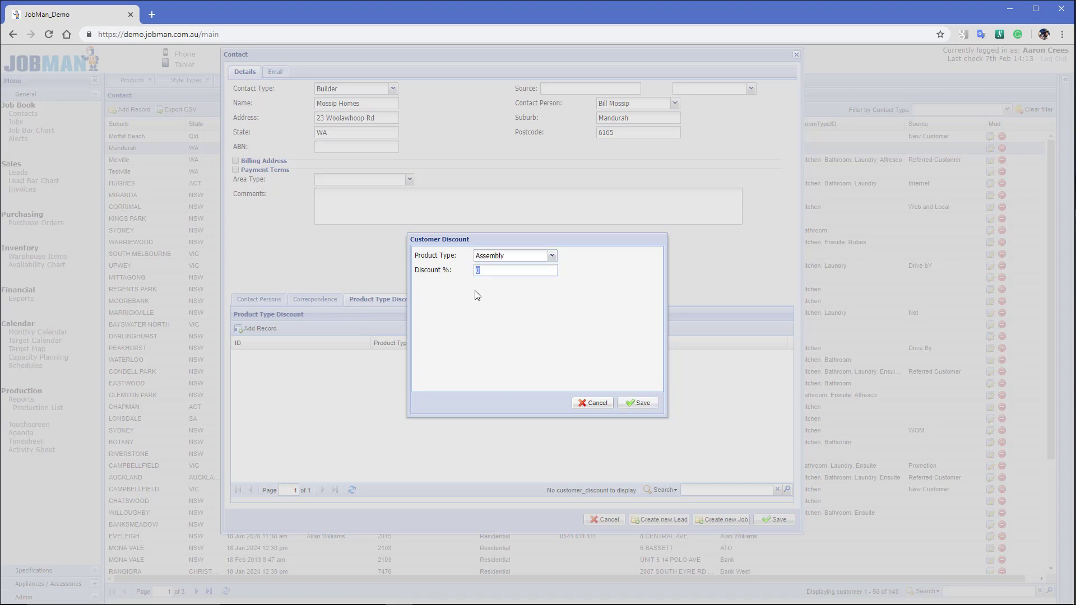
pyautogui.write('5')
pyautogui.click(632, 404)
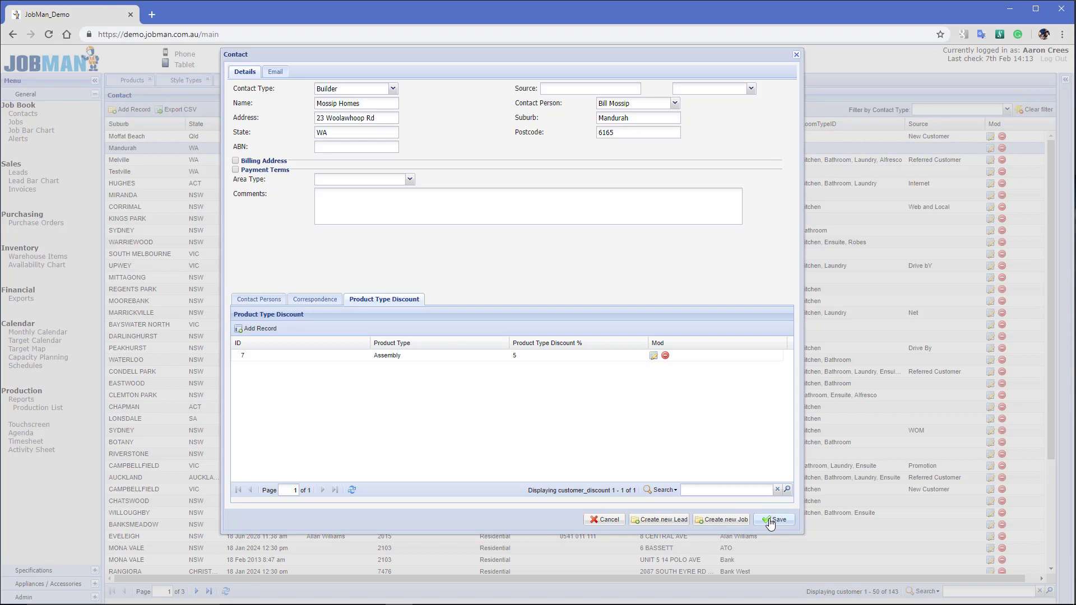
pyautogui.click(660, 521)
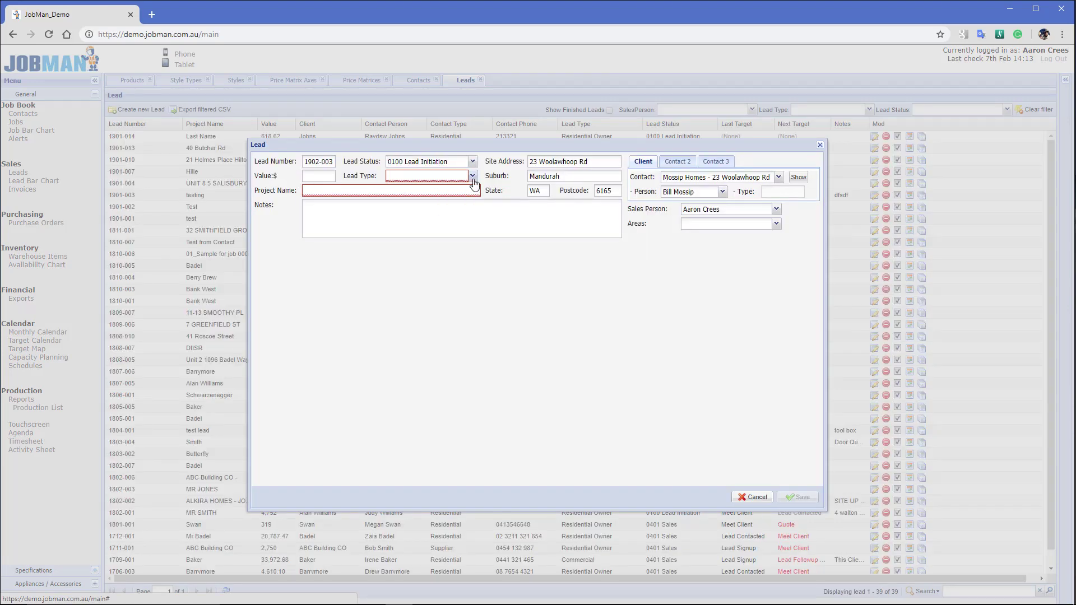
pyautogui.click(472, 176)
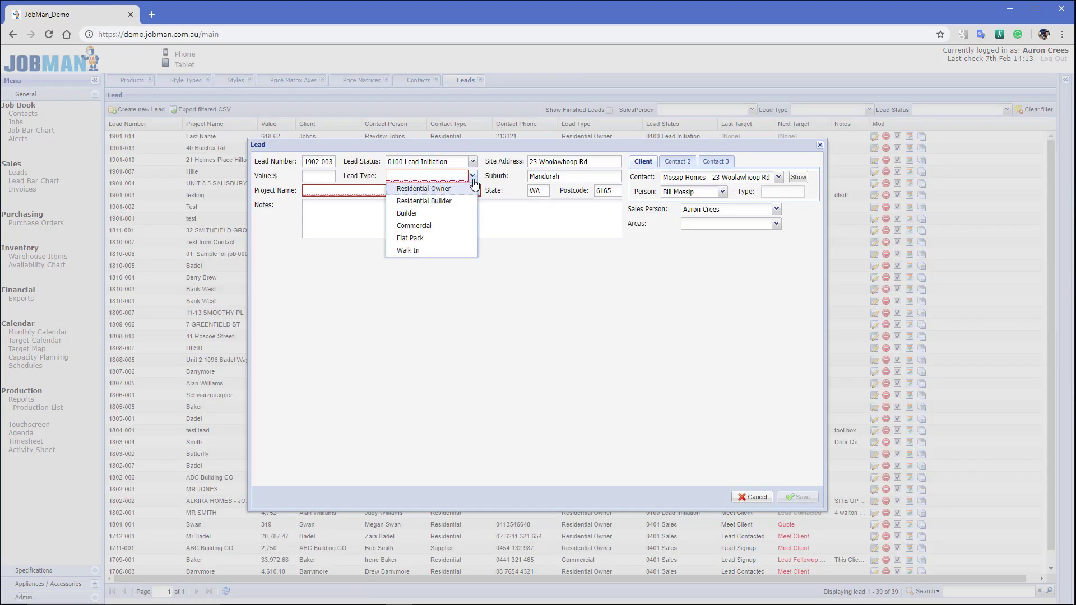
pyautogui.click(443, 201)
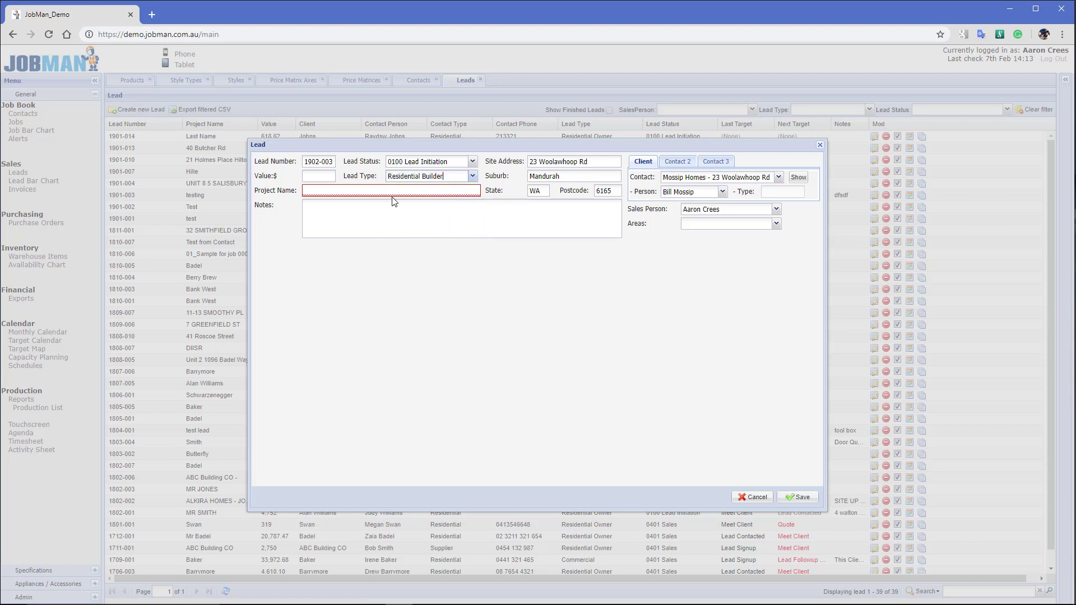
pyautogui.moveTo(598, 162); pyautogui.dragTo(478, 203)
pyautogui.hotkey('ctrl', 'c')
pyautogui.click(401, 193)
pyautogui.hotkey('ctrl', 'v')
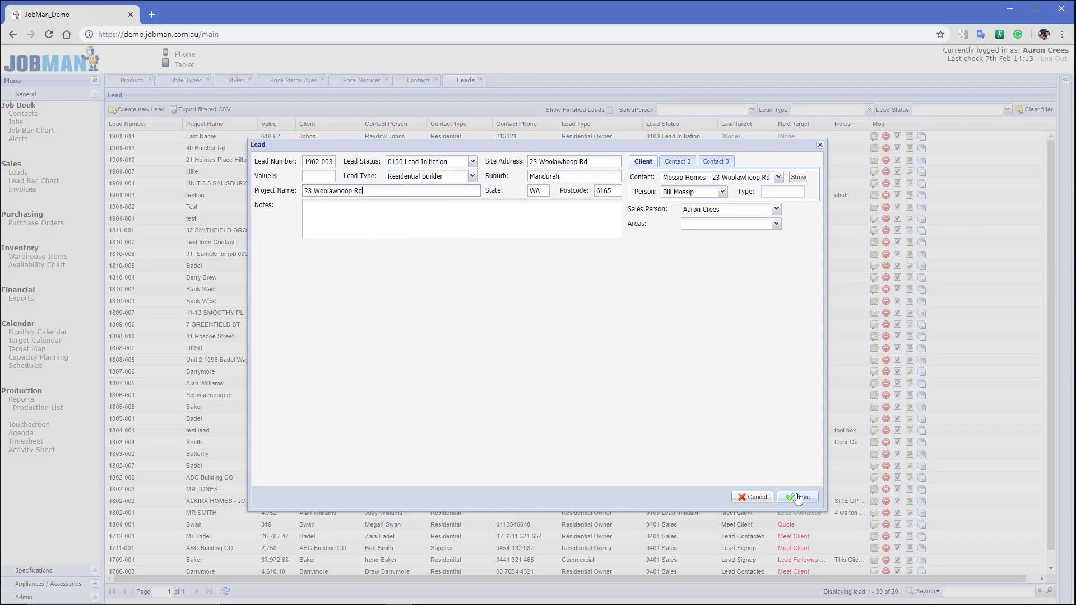
# Tick Kitchen and Laundry as the lead's areas and save the lead
pyautogui.click(776, 224)
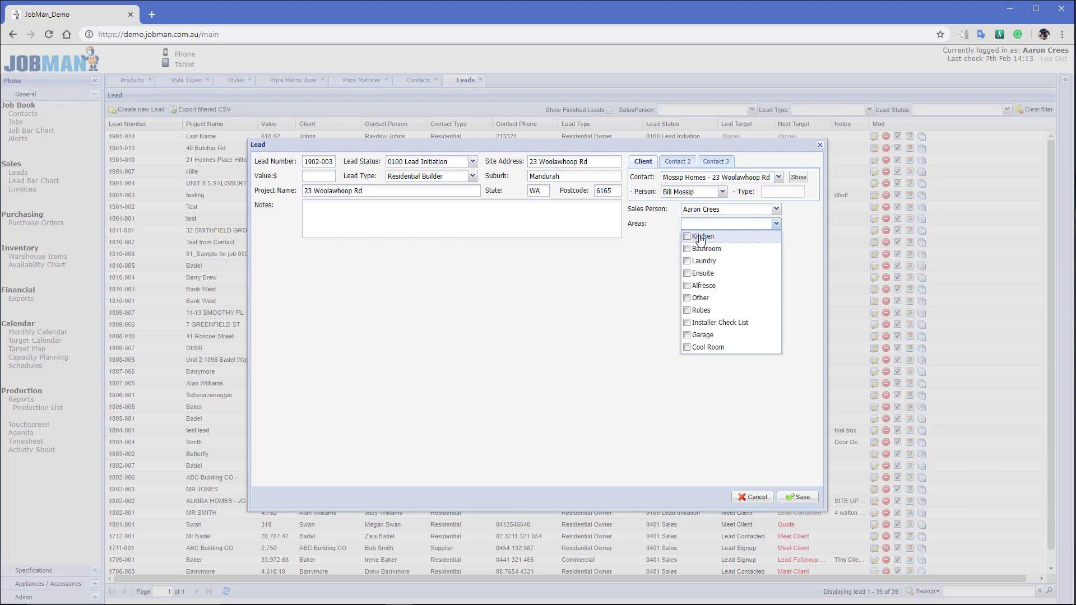
pyautogui.click(701, 238)
pyautogui.click(699, 262)
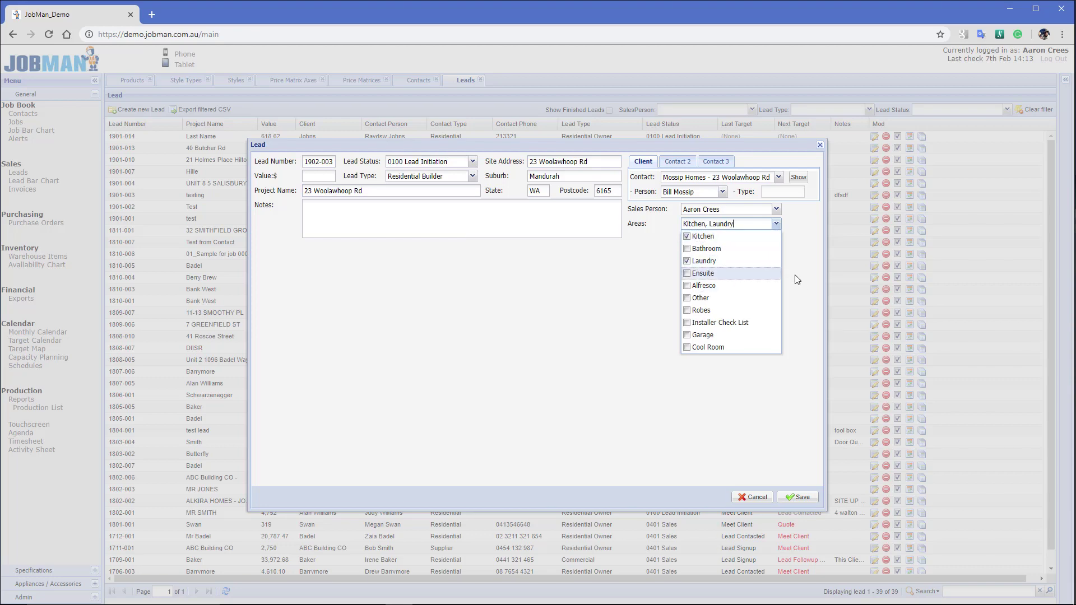
pyautogui.click(807, 359)
pyautogui.click(797, 498)
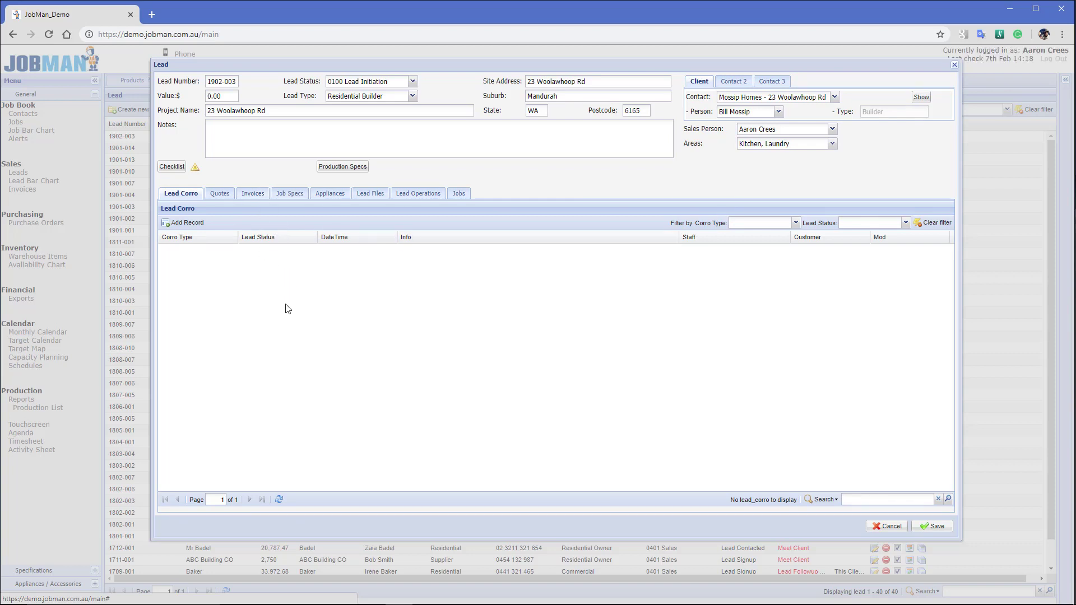
# Add new quote 1902-003/01 from the lead's Quotes tab
pyautogui.click(218, 196)
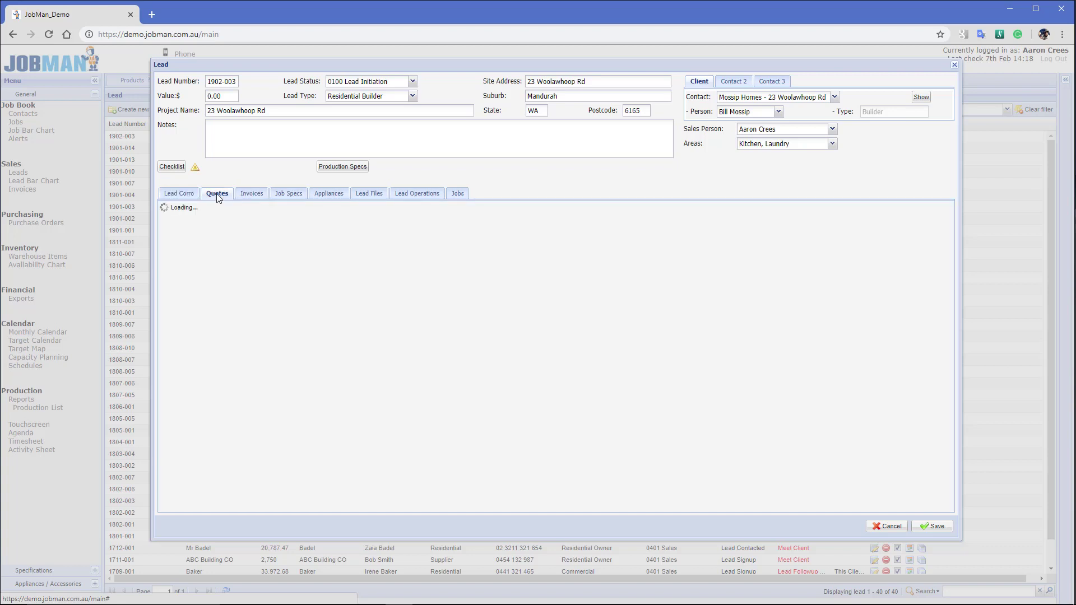
pyautogui.click(183, 223)
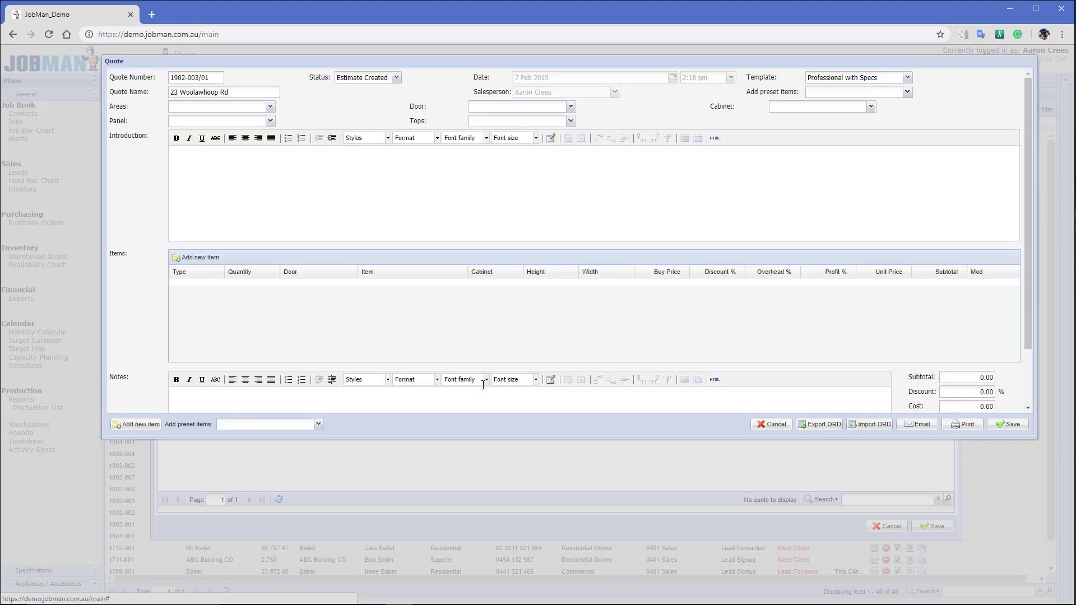
# Enlarge the quote window and add a Heading line as the first item
pyautogui.moveTo(418, 436); pyautogui.dragTo(389, 561)
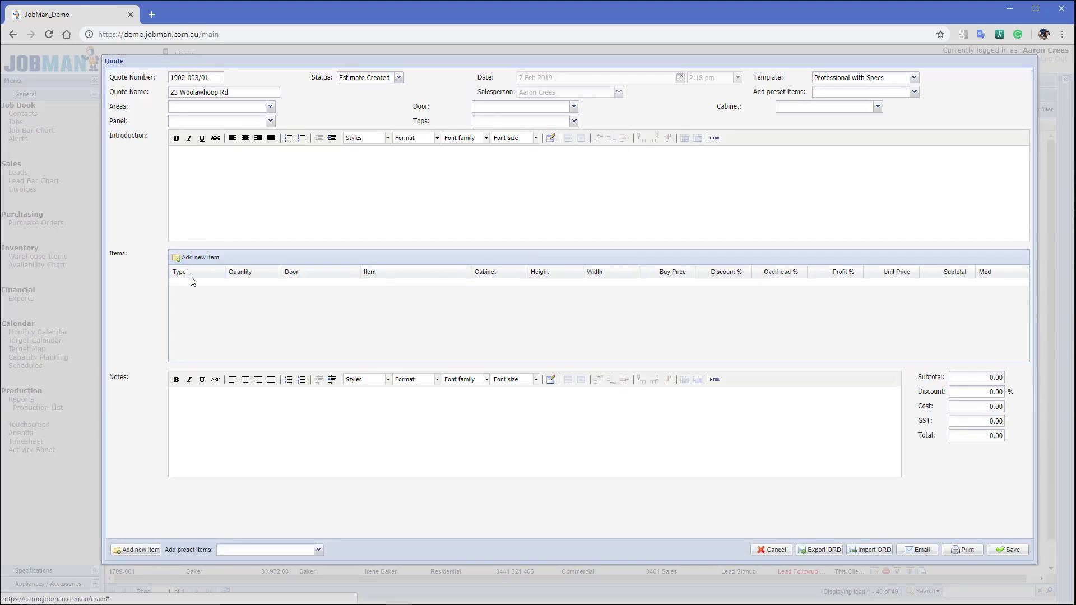
pyautogui.click(195, 260)
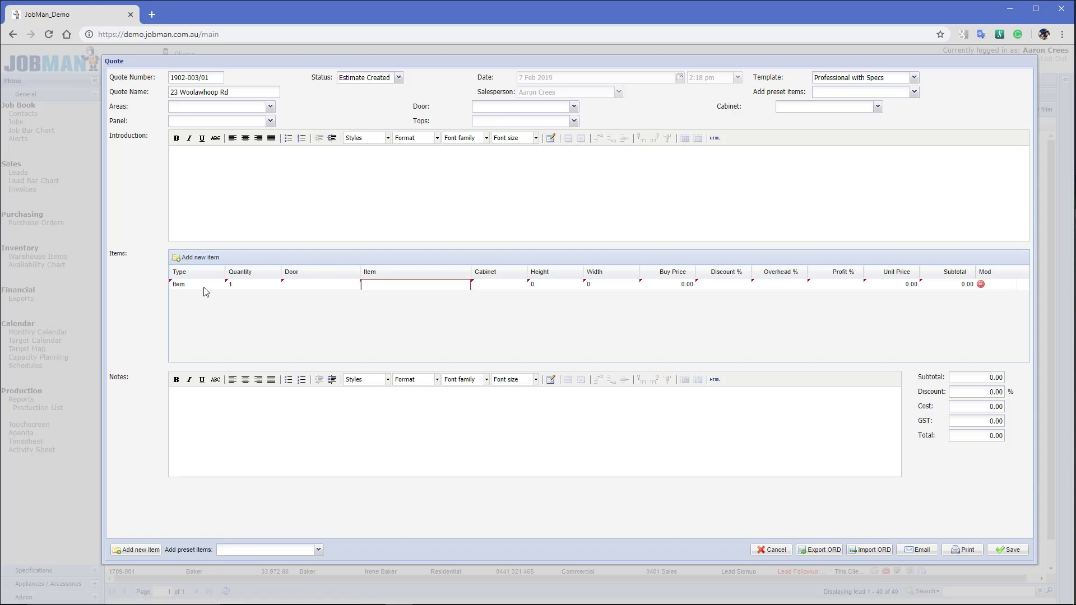
pyautogui.click(206, 289)
pyautogui.click(219, 284)
pyautogui.click(207, 304)
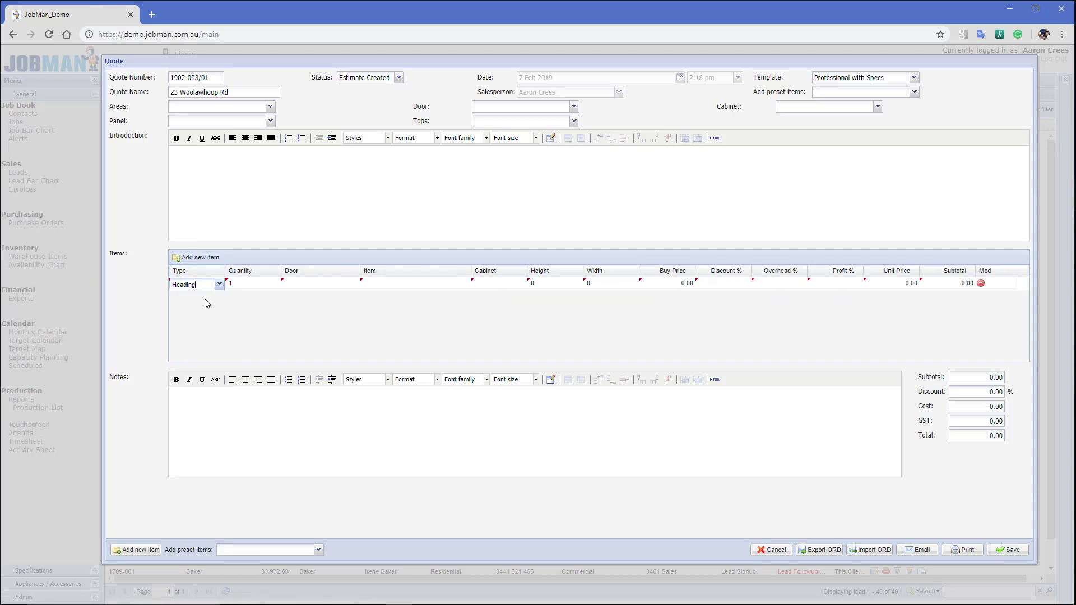
# Add a second line as a Product line with item U2 Door, sized 730 by 800
pyautogui.click(190, 257)
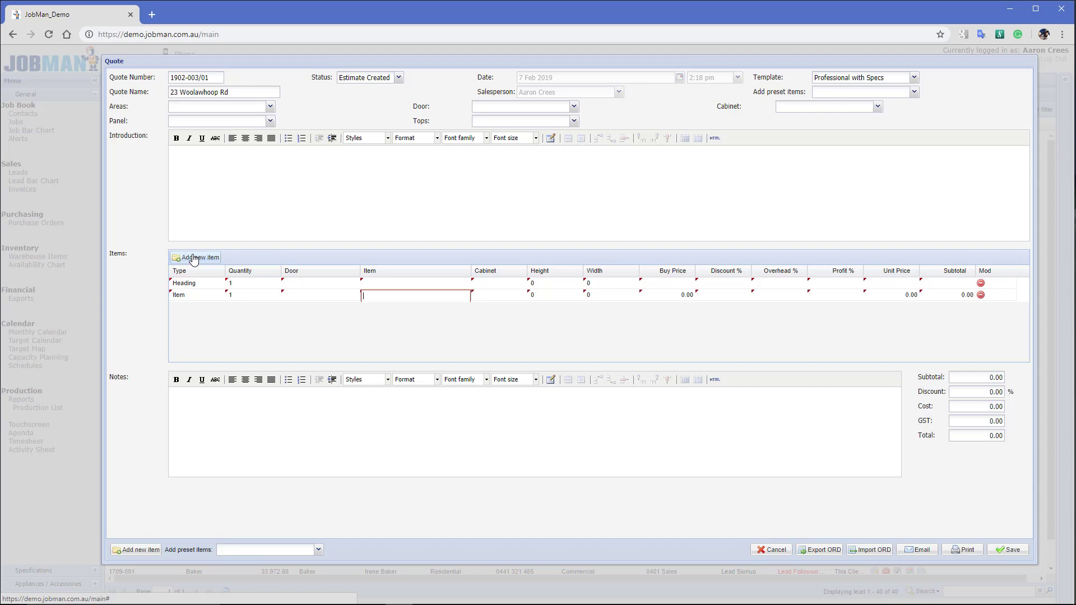
pyautogui.click(207, 298)
pyautogui.click(219, 296)
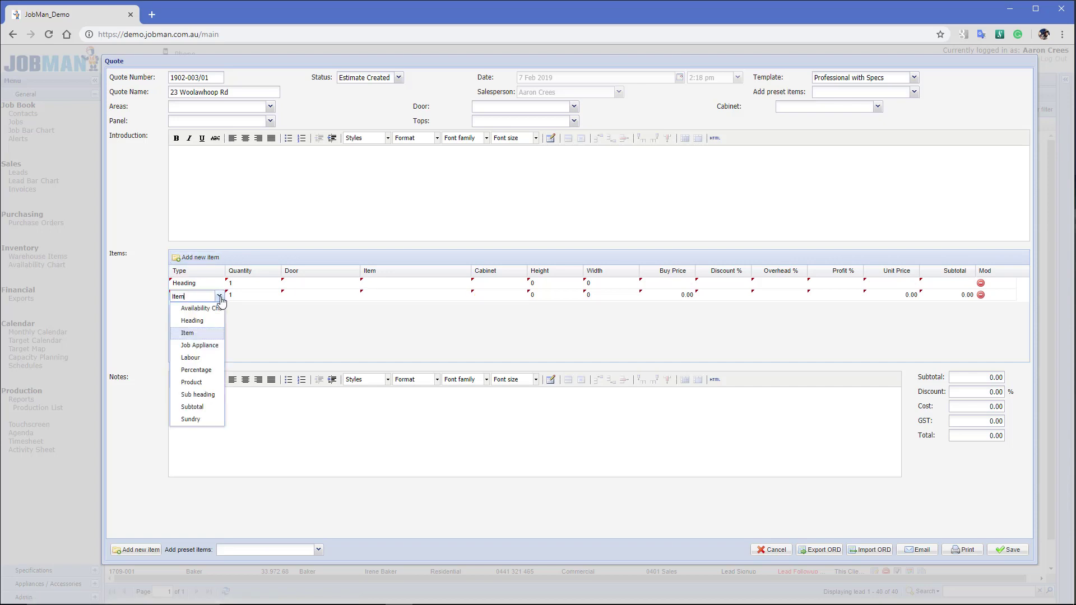
pyautogui.click(205, 384)
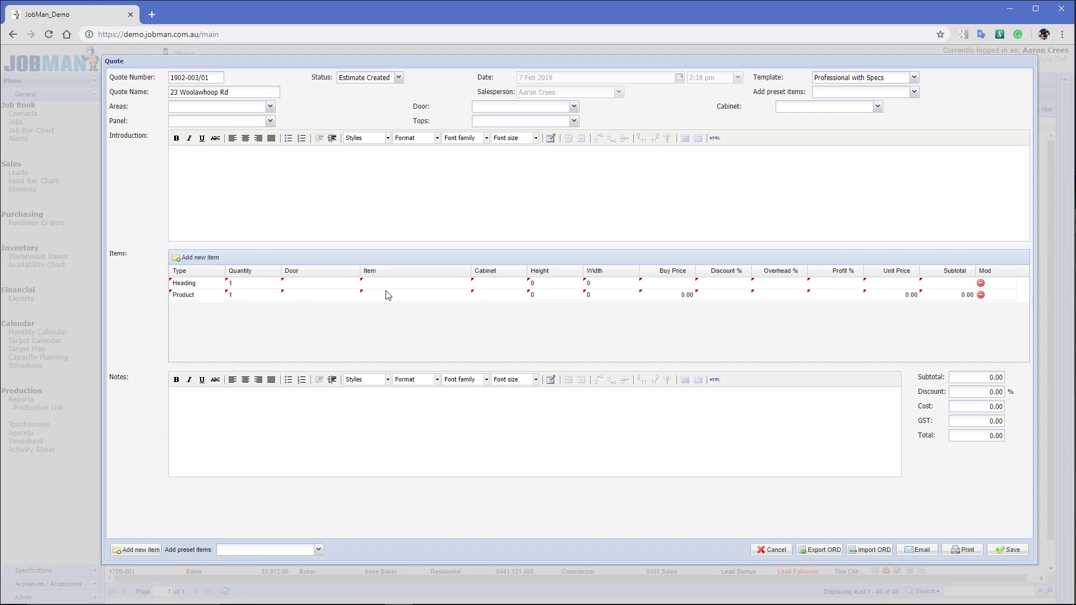
pyautogui.click(405, 296)
pyautogui.click(465, 296)
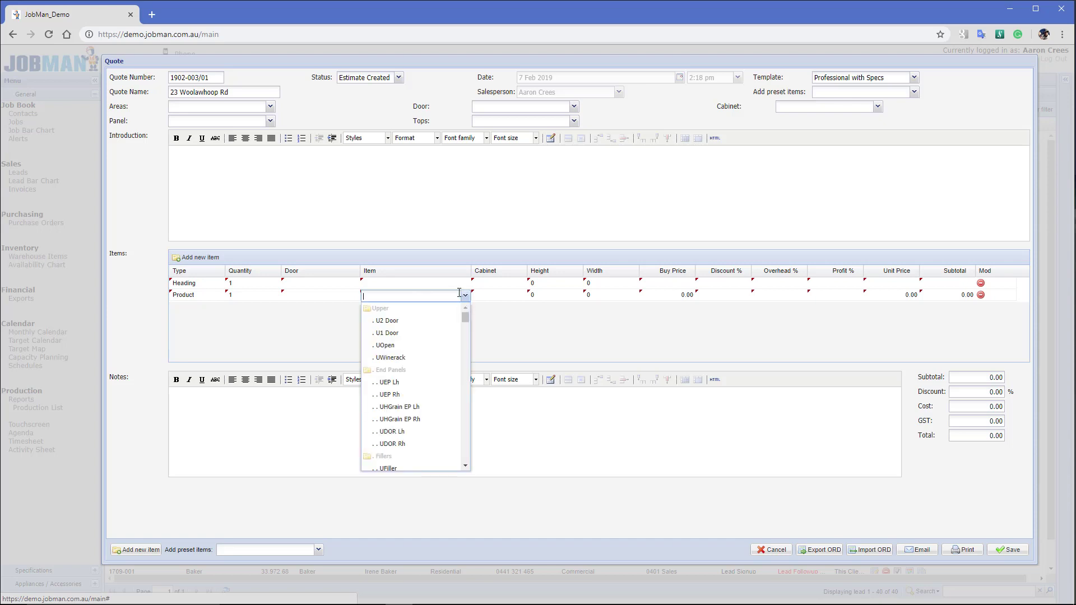
pyautogui.click(436, 313)
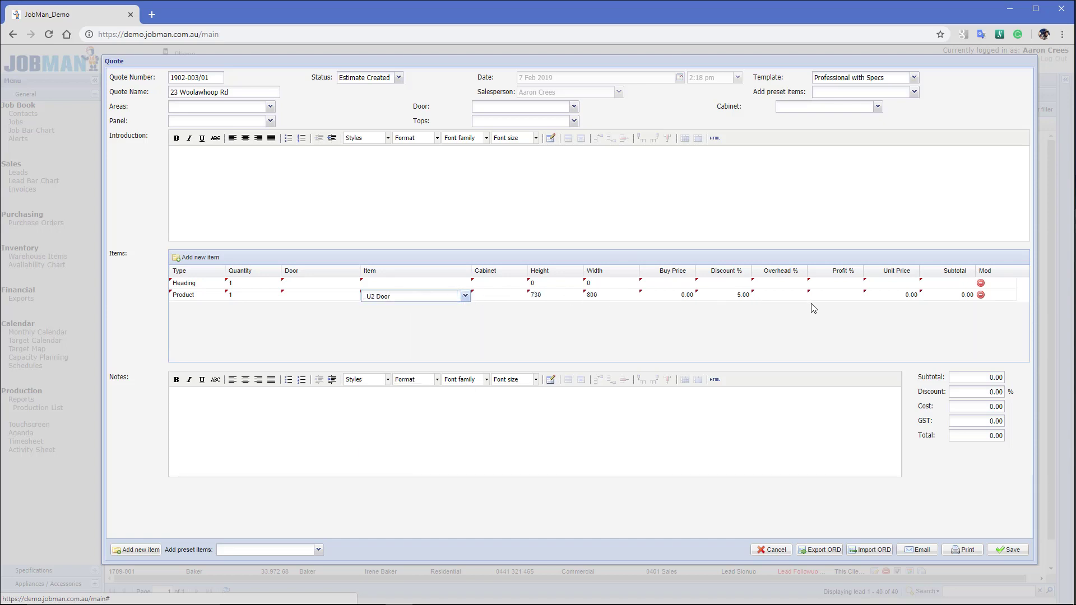
# Set the quote defaults to Door PFB Std, Cab White 16 Mel and Panel PFB Std
pyautogui.click(574, 108)
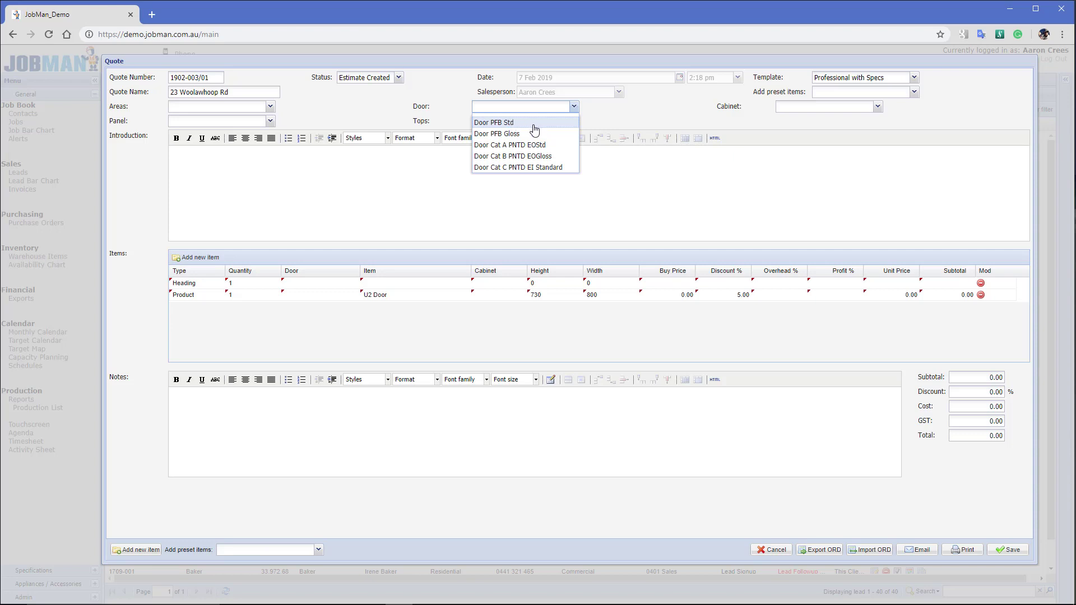
pyautogui.click(534, 124)
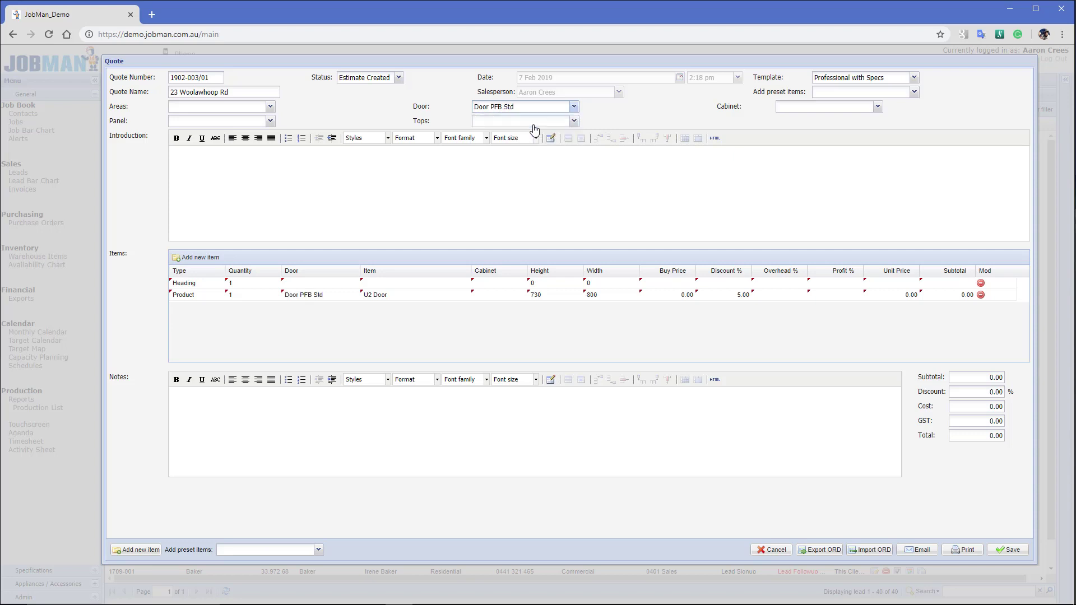
pyautogui.click(877, 107)
pyautogui.click(804, 167)
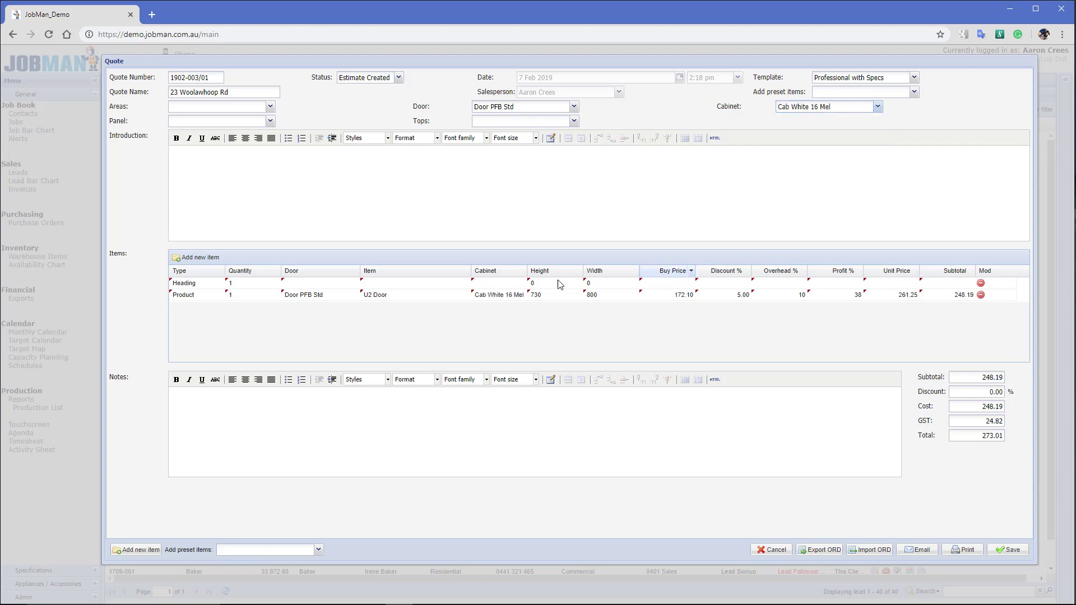
pyautogui.click(270, 121)
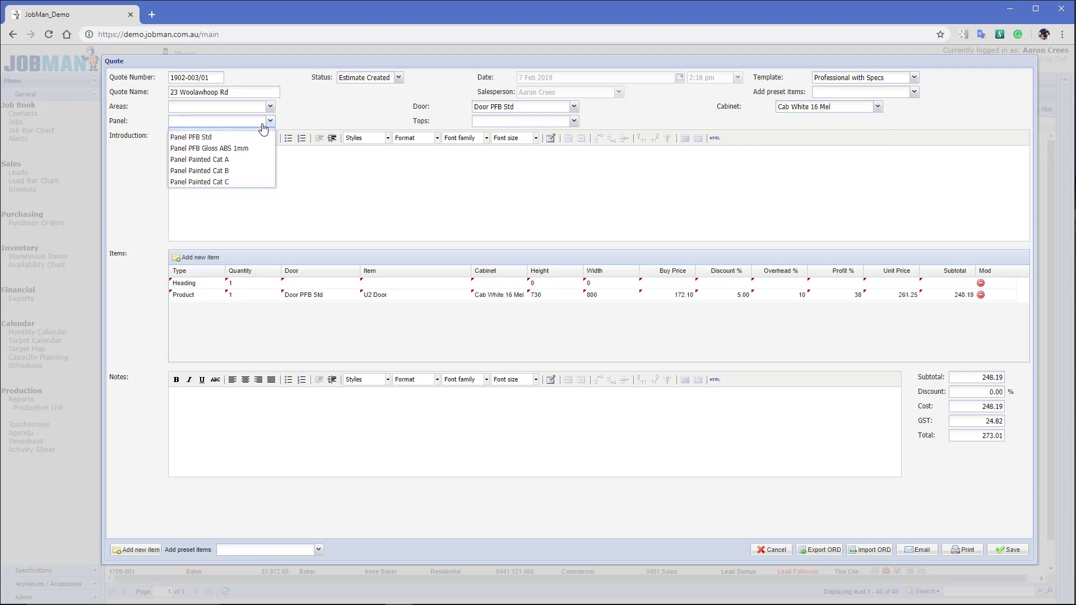
pyautogui.click(228, 140)
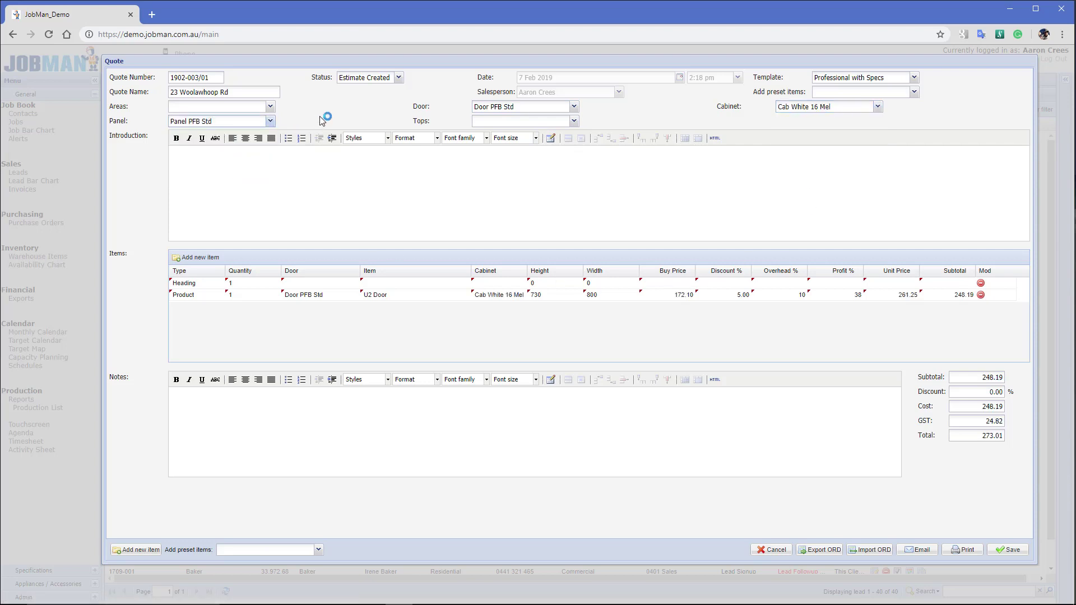
pyautogui.click(914, 92)
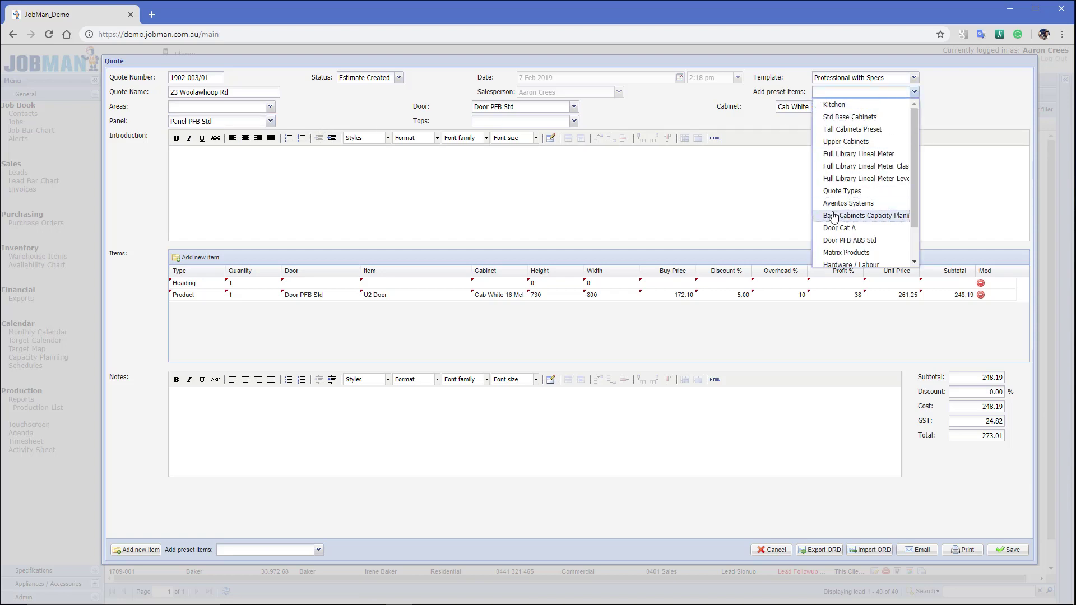
# Append the Matrix Products preset, adding Base, Upper, Tall Cabinet and Panel lines
pyautogui.moveTo(913, 210); pyautogui.dragTo(915, 244)
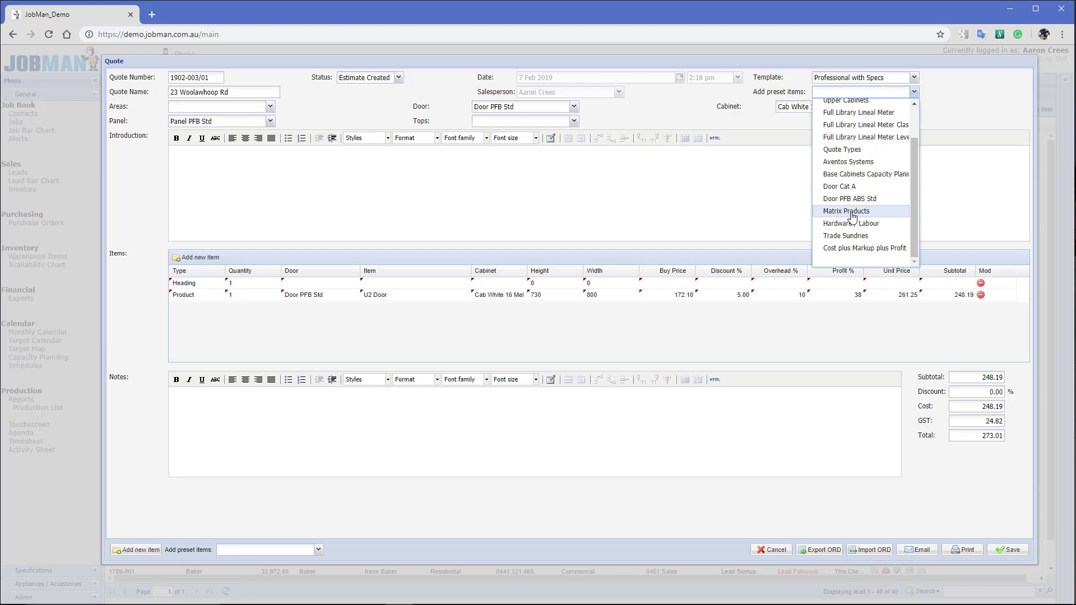
pyautogui.click(846, 211)
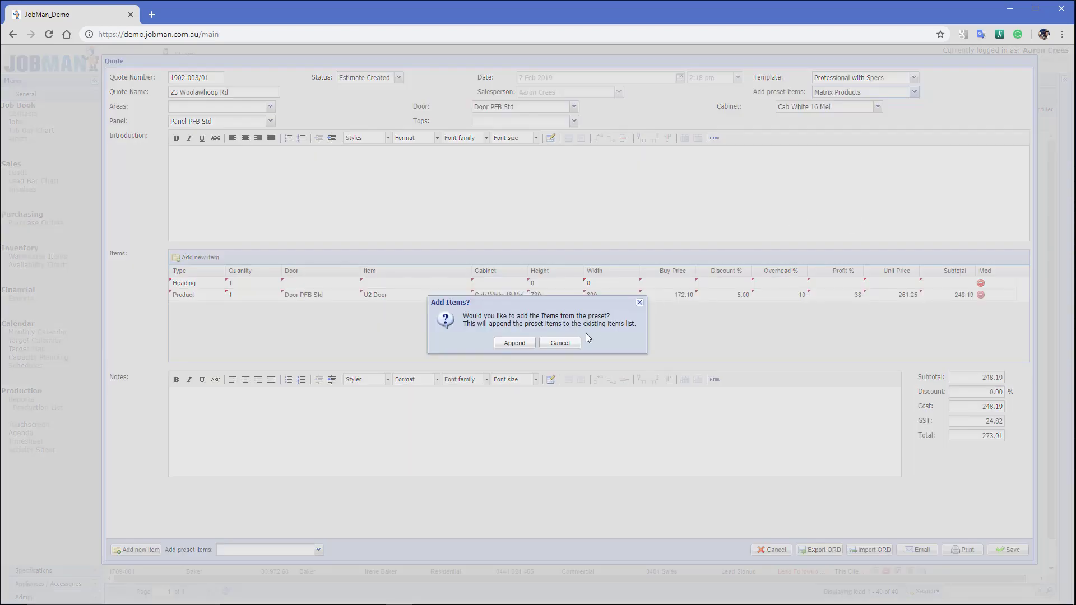
pyautogui.click(513, 343)
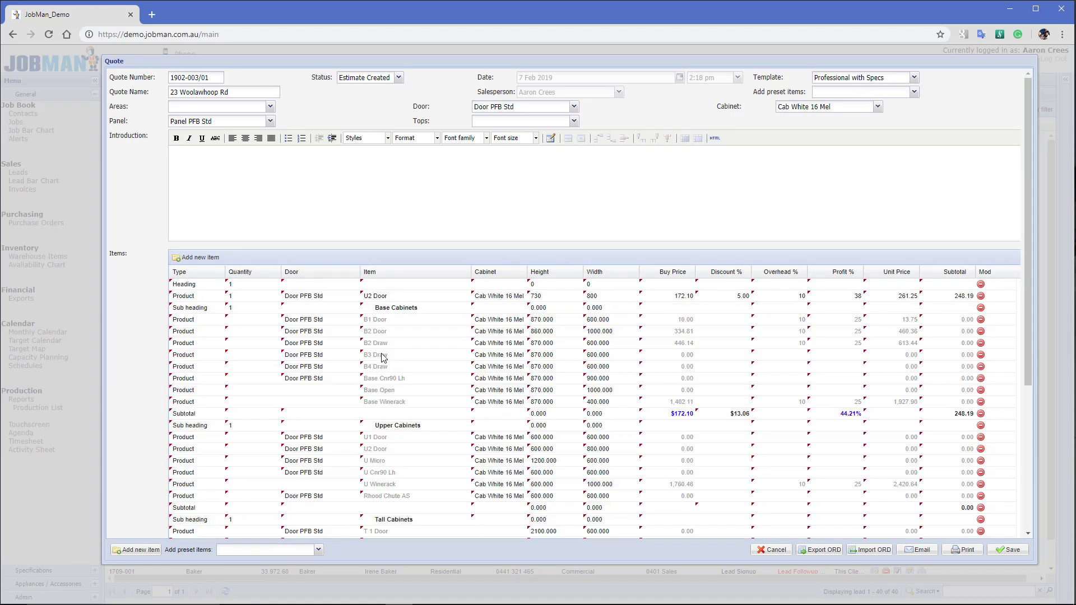
pyautogui.scroll(-3, 330, 323)
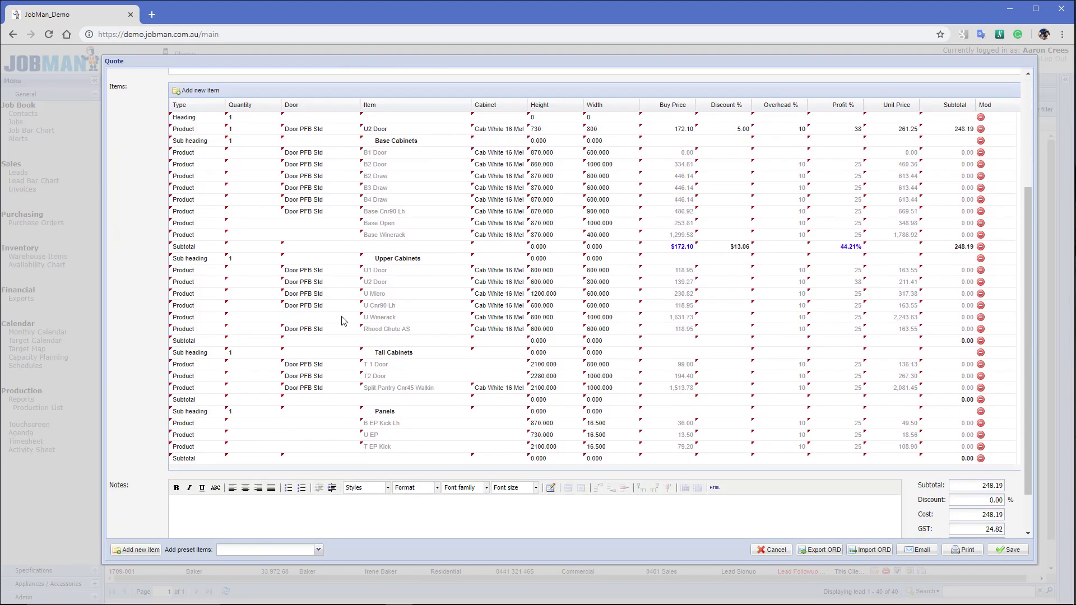
pyautogui.scroll(1, 343, 321)
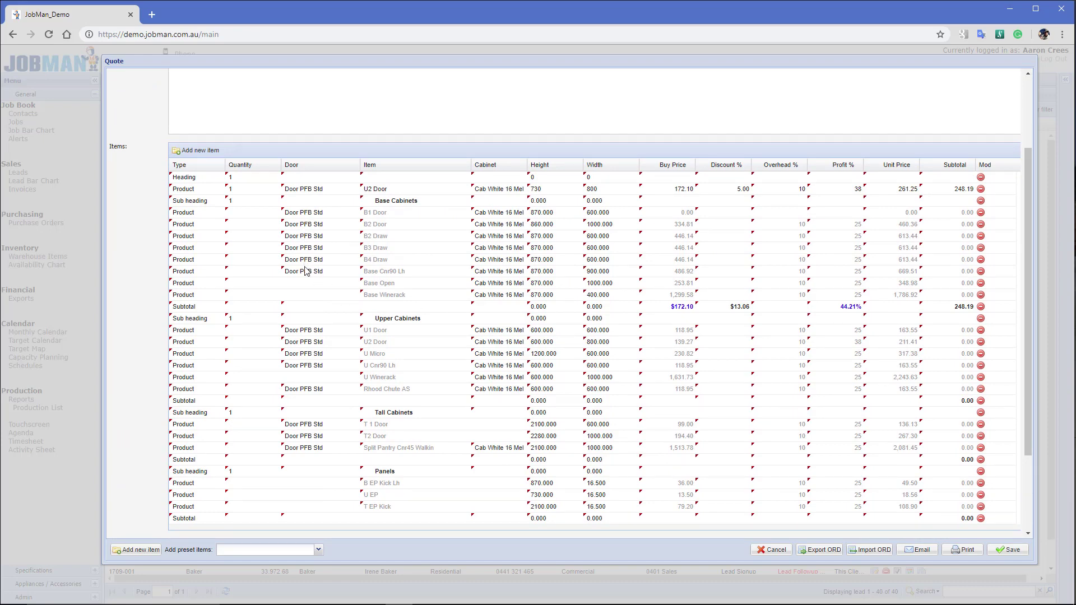
pyautogui.scroll(2, 307, 314)
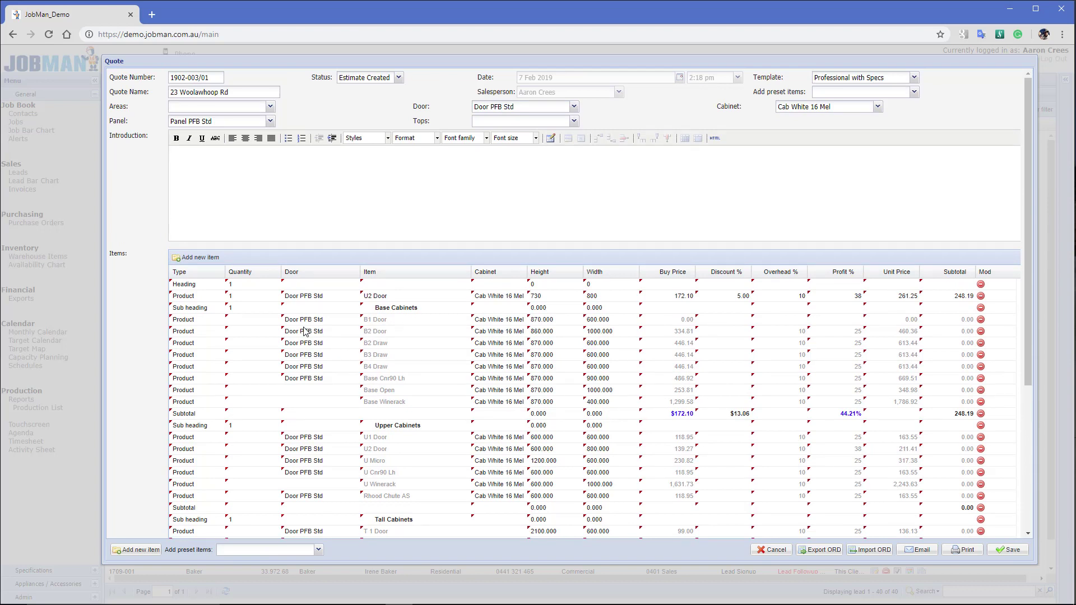
# Switch the quote's doors to Door PFB Gloss, keeping the cabinet default at Cab White 16 Mel
pyautogui.click(574, 107)
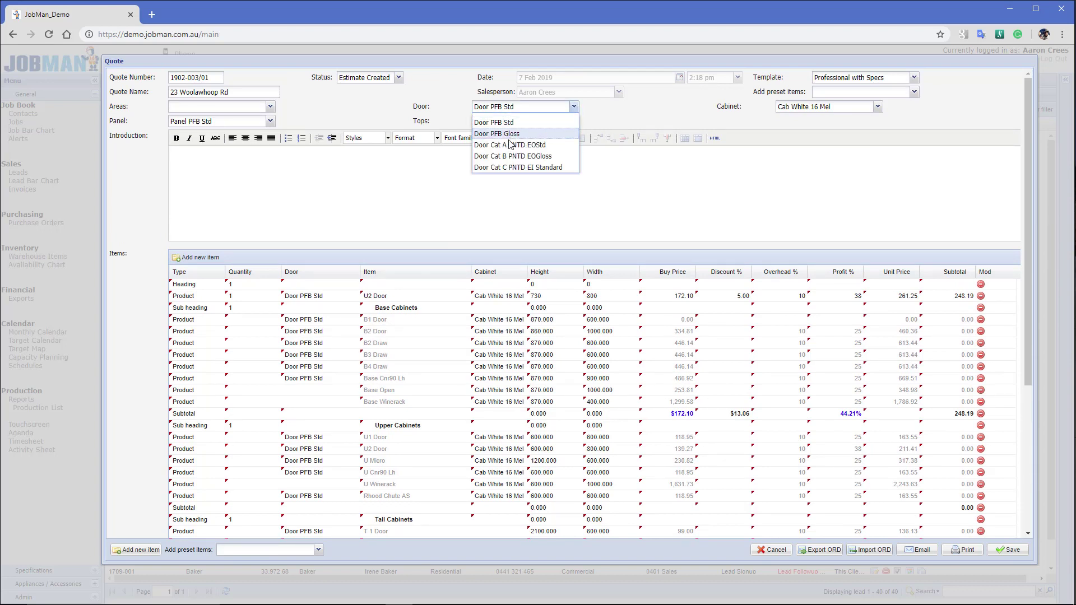
pyautogui.click(515, 134)
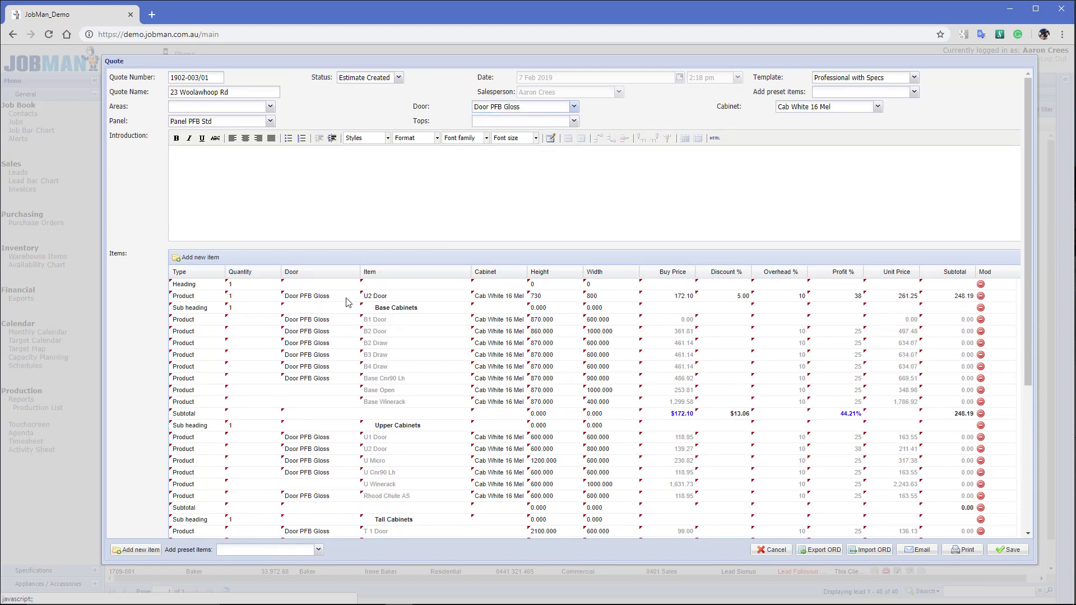
pyautogui.click(878, 107)
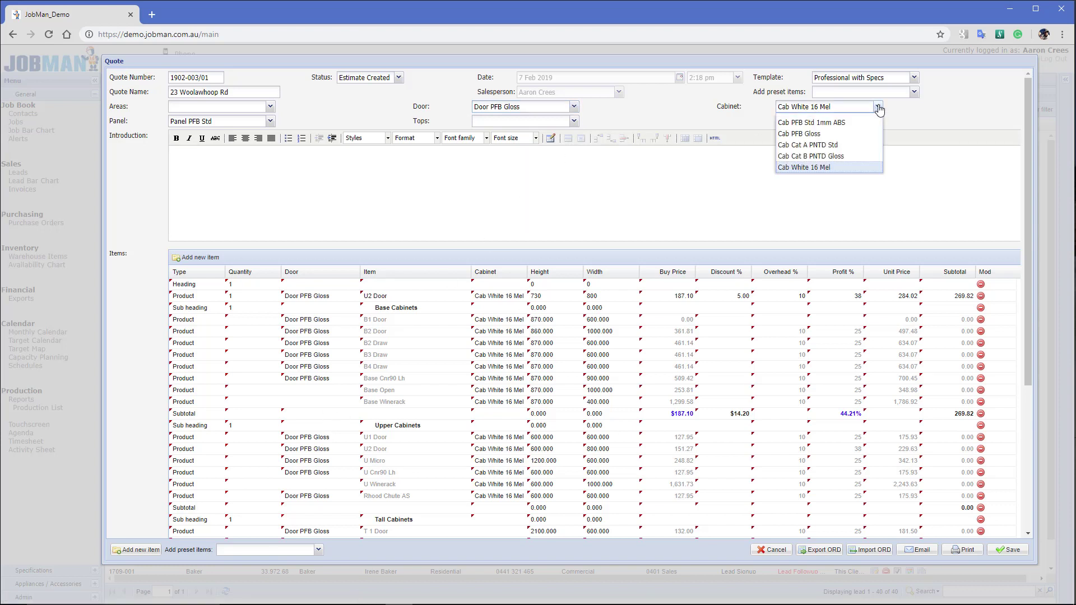
pyautogui.click(801, 125)
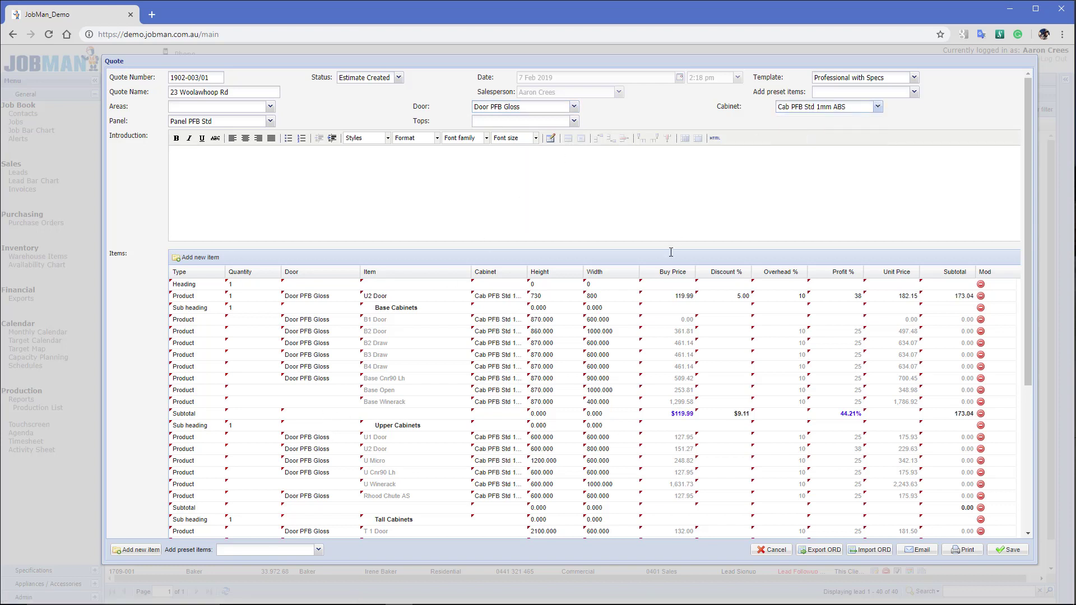
pyautogui.click(878, 107)
pyautogui.click(820, 168)
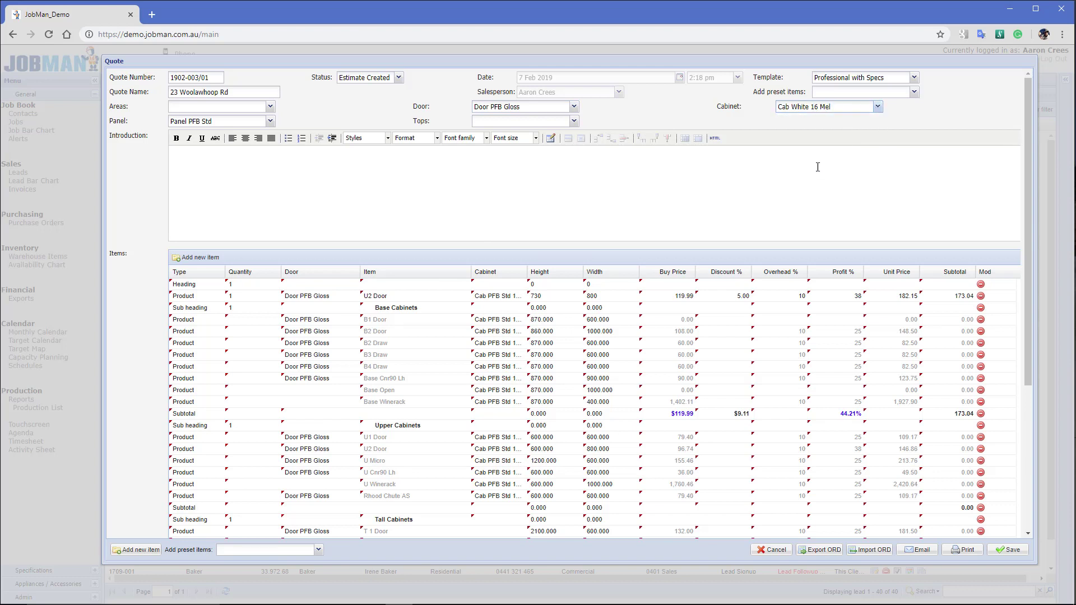
# Give the B2 Door line Door Cat A PNTD EOStd and Base Open a Cab PFB Gloss cabinet
pyautogui.click(307, 334)
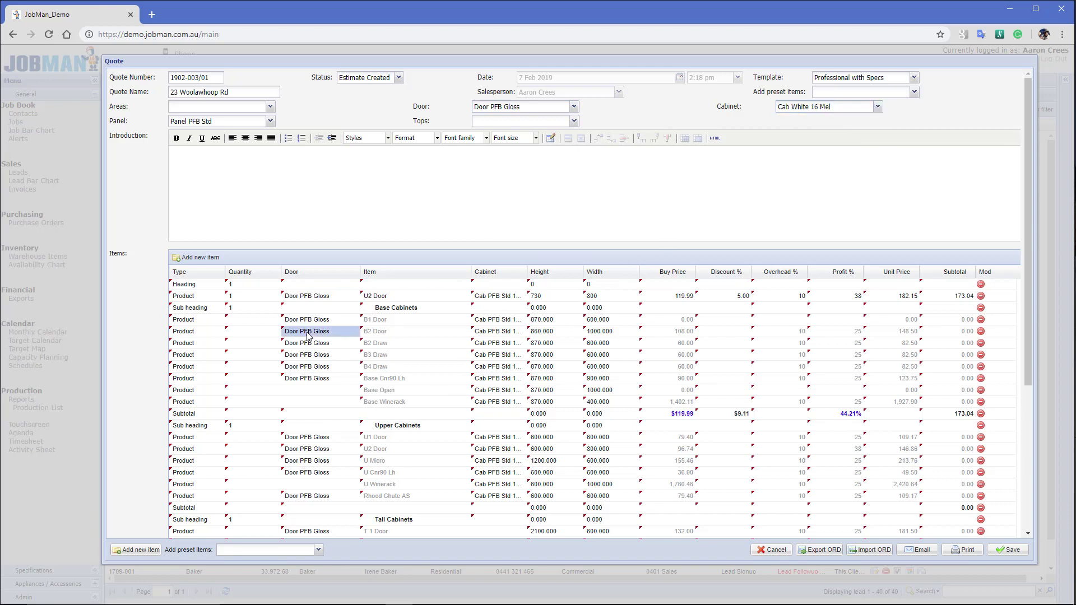
pyautogui.click(354, 333)
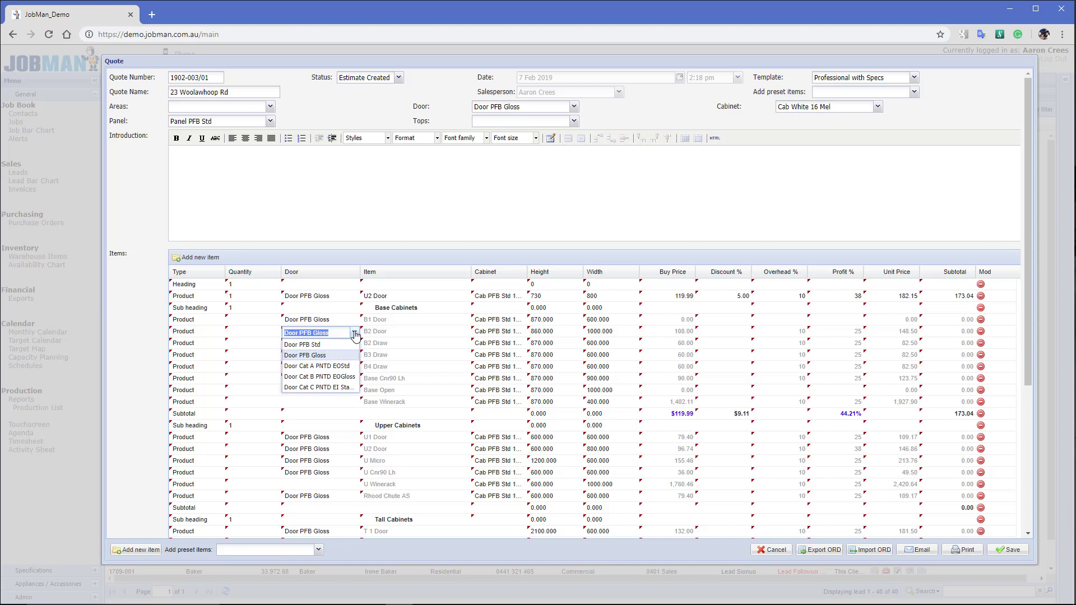
pyautogui.click(310, 367)
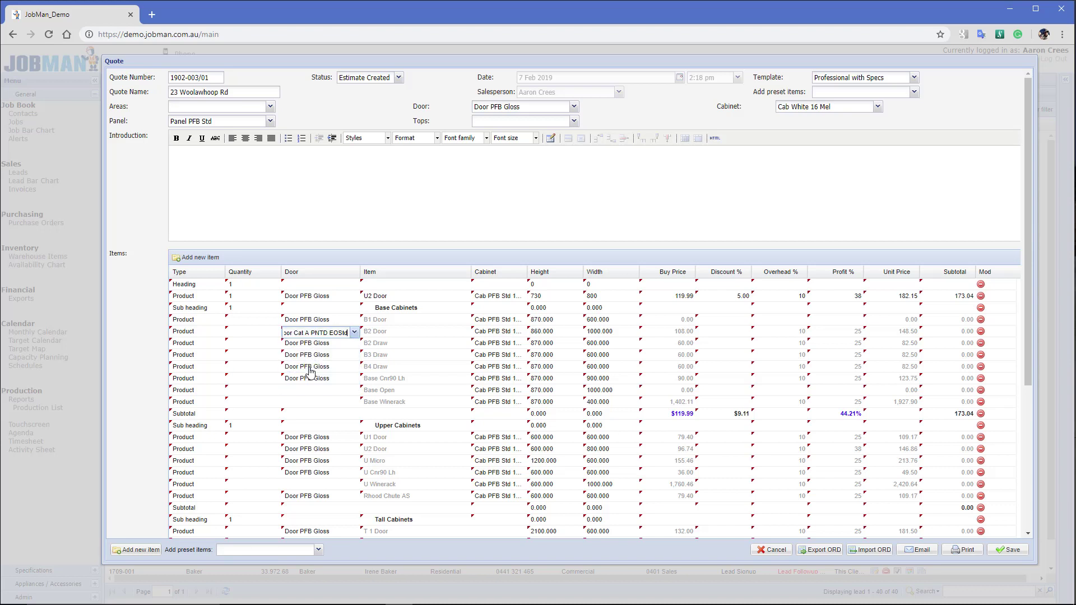
pyautogui.click(505, 393)
pyautogui.click(516, 392)
pyautogui.click(519, 392)
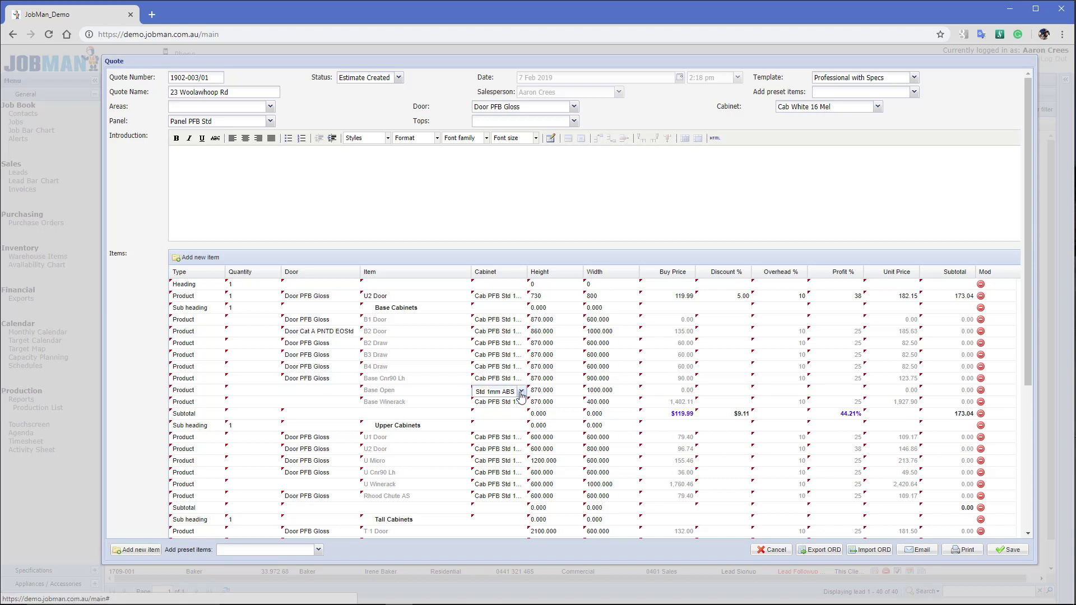
pyautogui.click(503, 420)
# Give the Base Winerack line a Cab Cat B PNTD Gloss cabinet
pyautogui.click(513, 404)
pyautogui.click(521, 403)
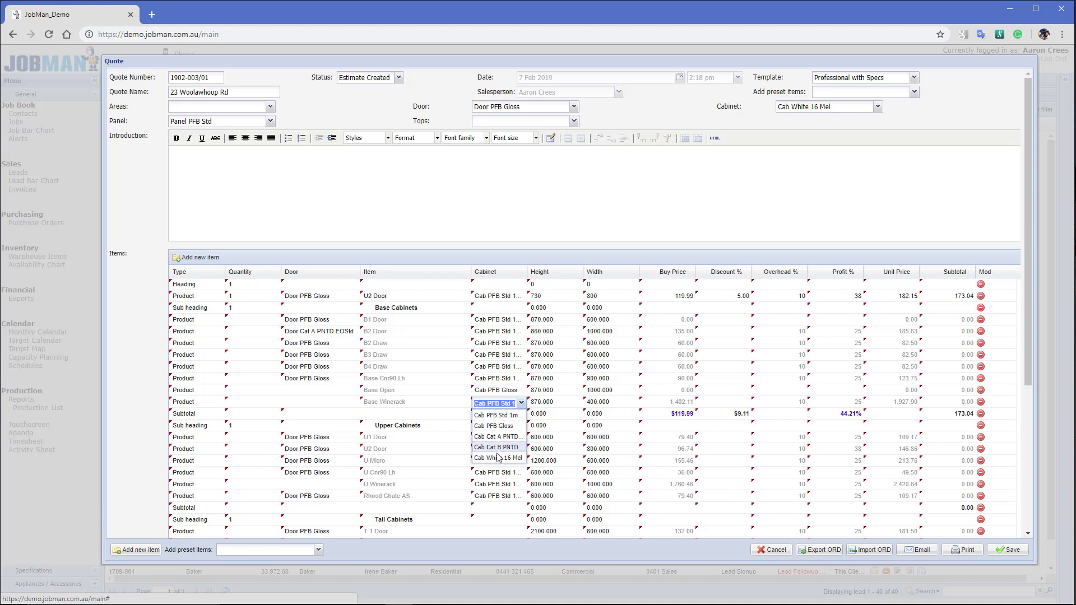
pyautogui.click(498, 447)
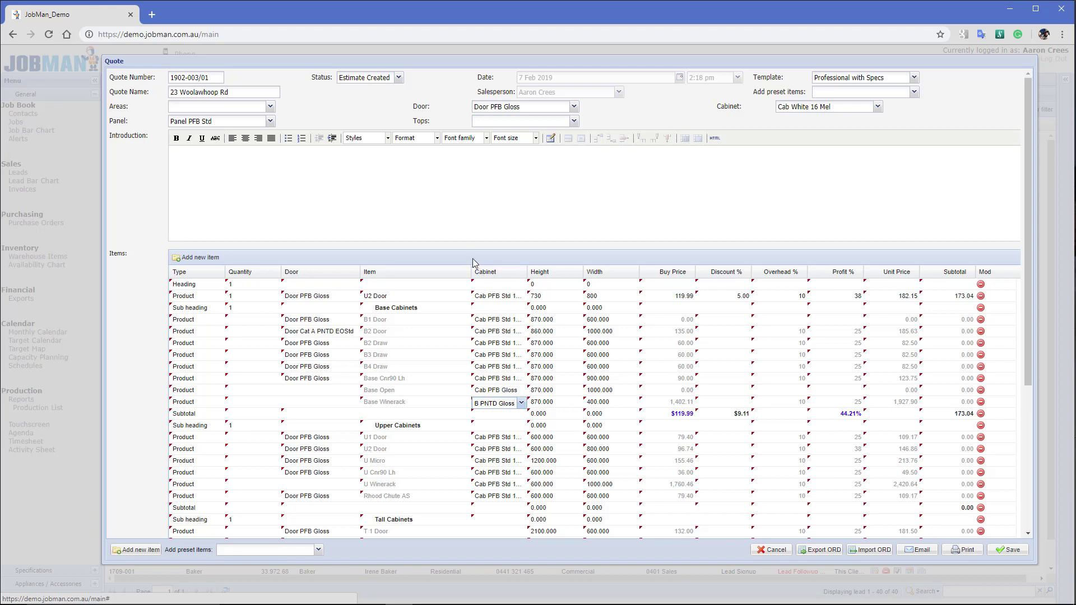
pyautogui.click(572, 108)
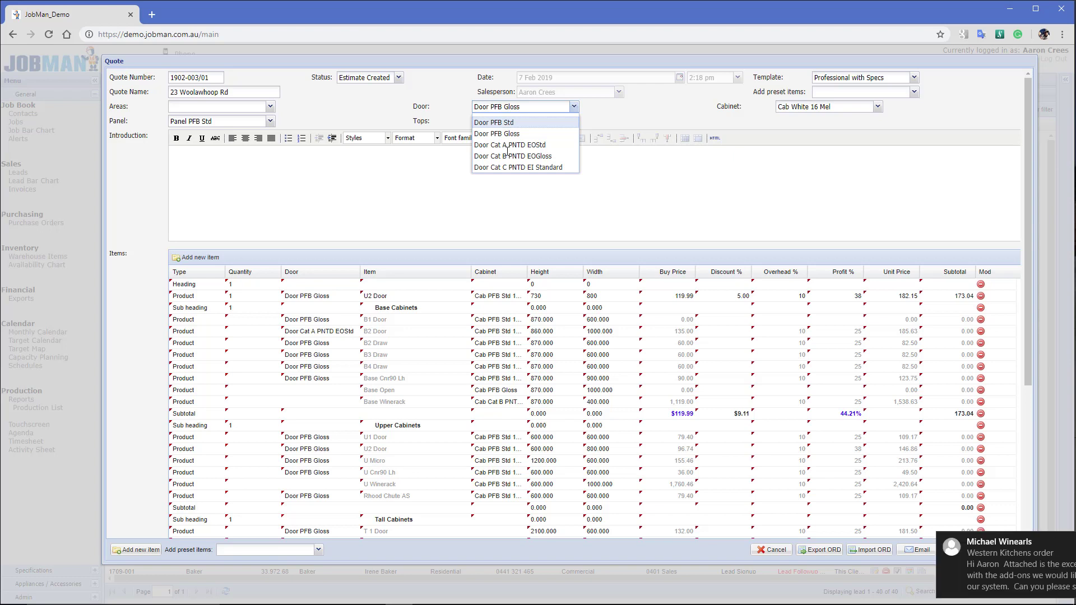
# Switch the quote's doors to Door Cat C PNTD EI Standard, repricing the total to 261.73
pyautogui.click(507, 168)
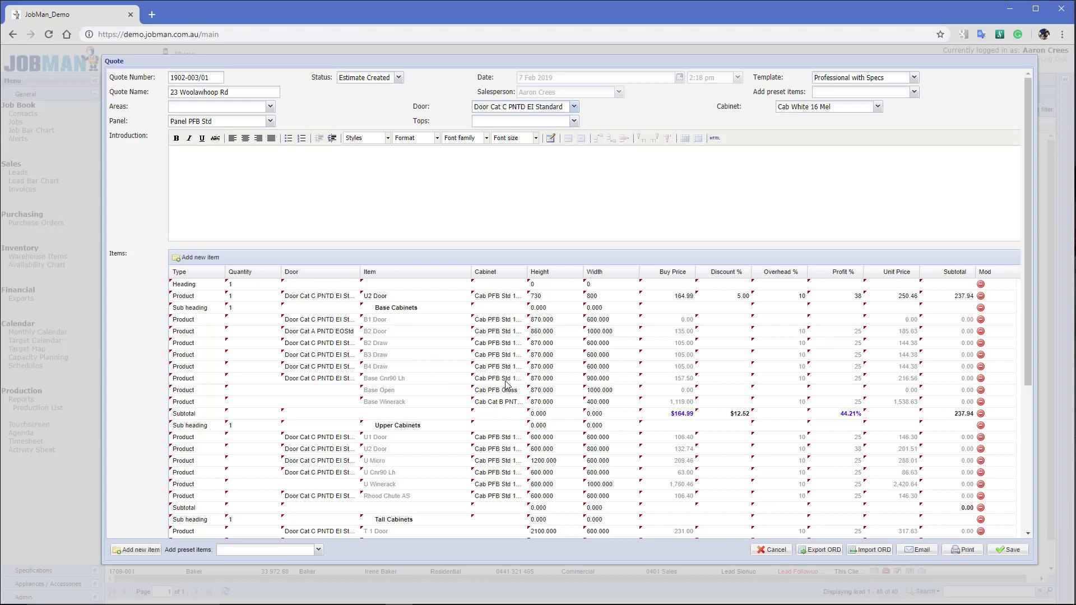
pyautogui.scroll(-4, 345, 407)
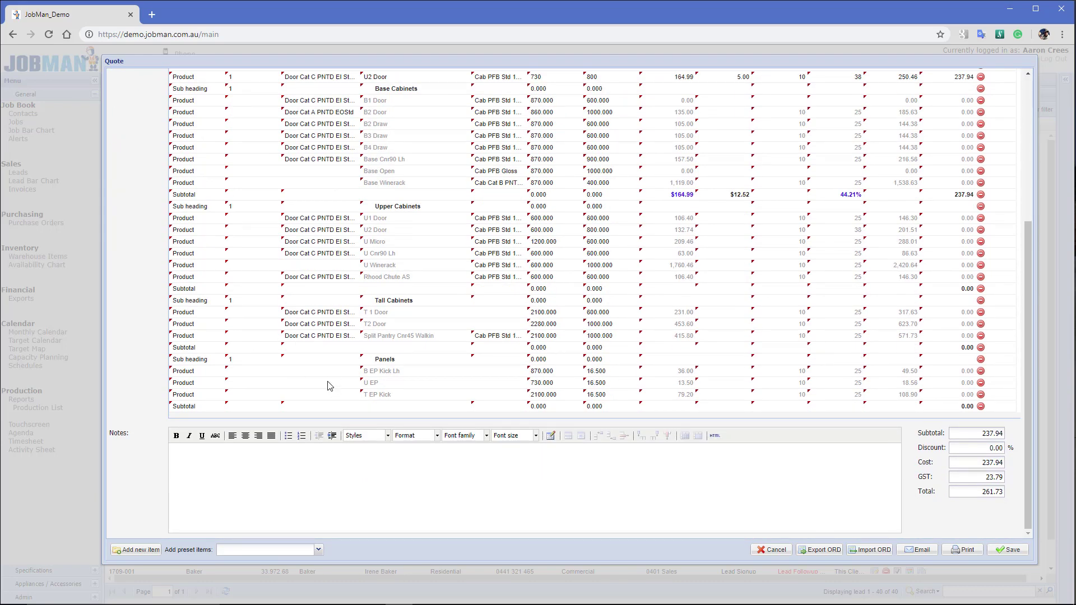
pyautogui.scroll(3, 347, 381)
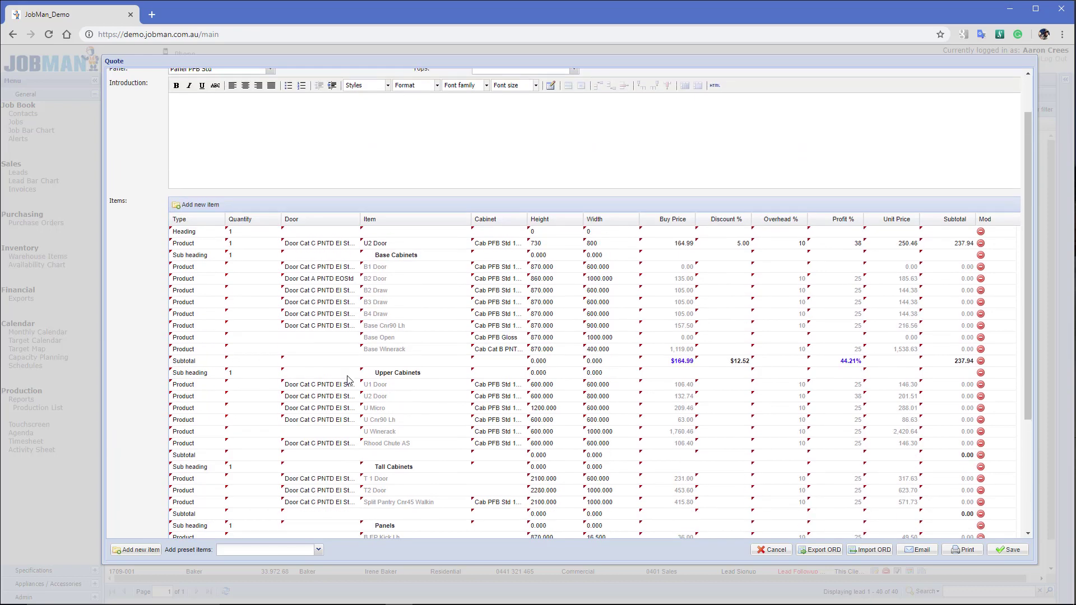
pyautogui.click(523, 221)
pyautogui.moveTo(533, 272)
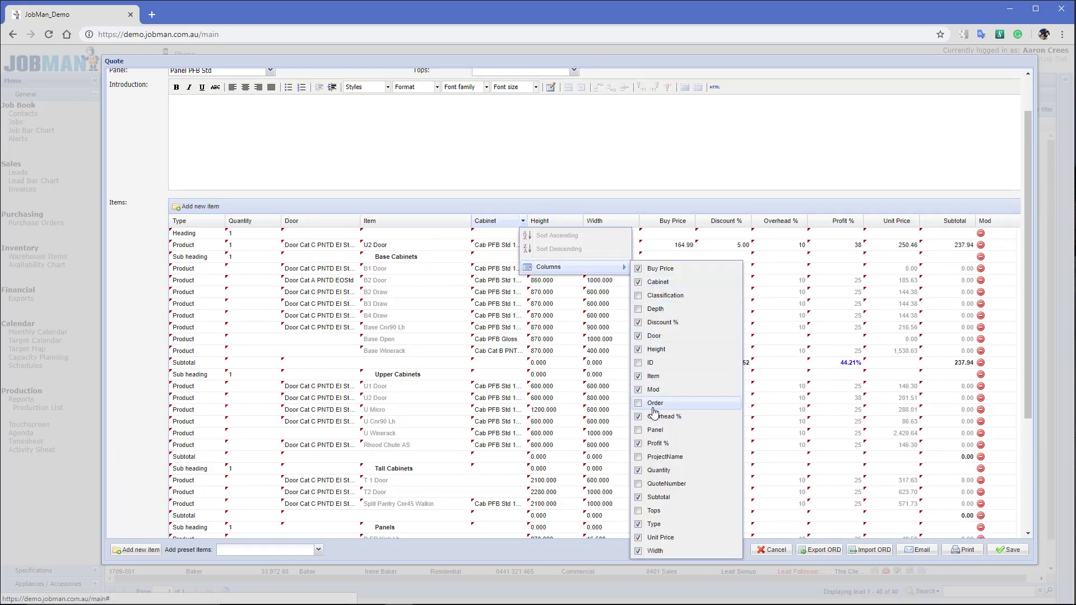
# Show a Panel column in the items grid and narrow the Panel and Item columns
pyautogui.click(655, 430)
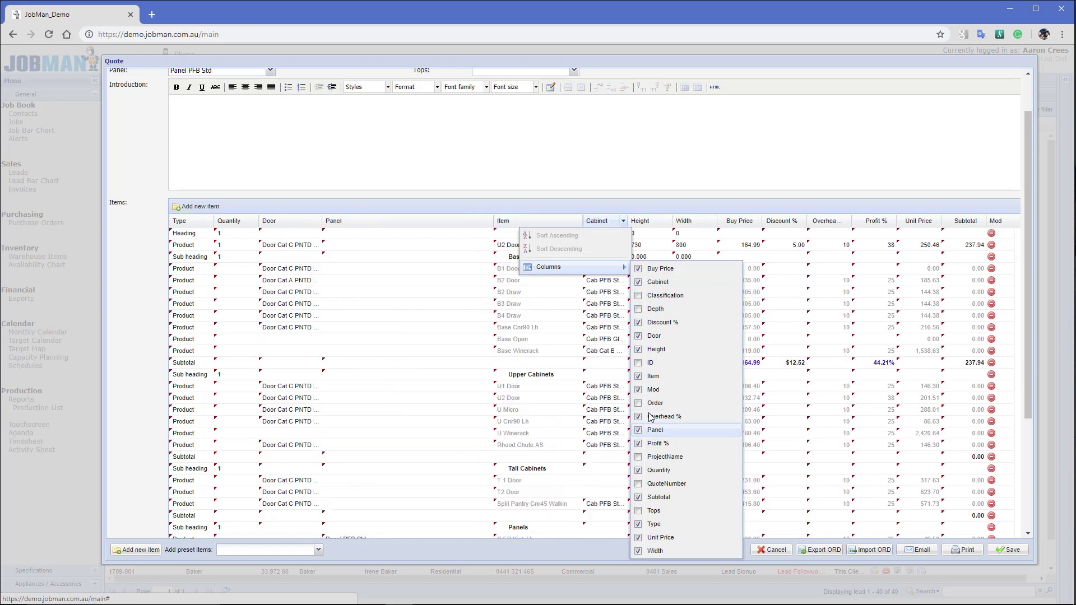
pyautogui.click(832, 210)
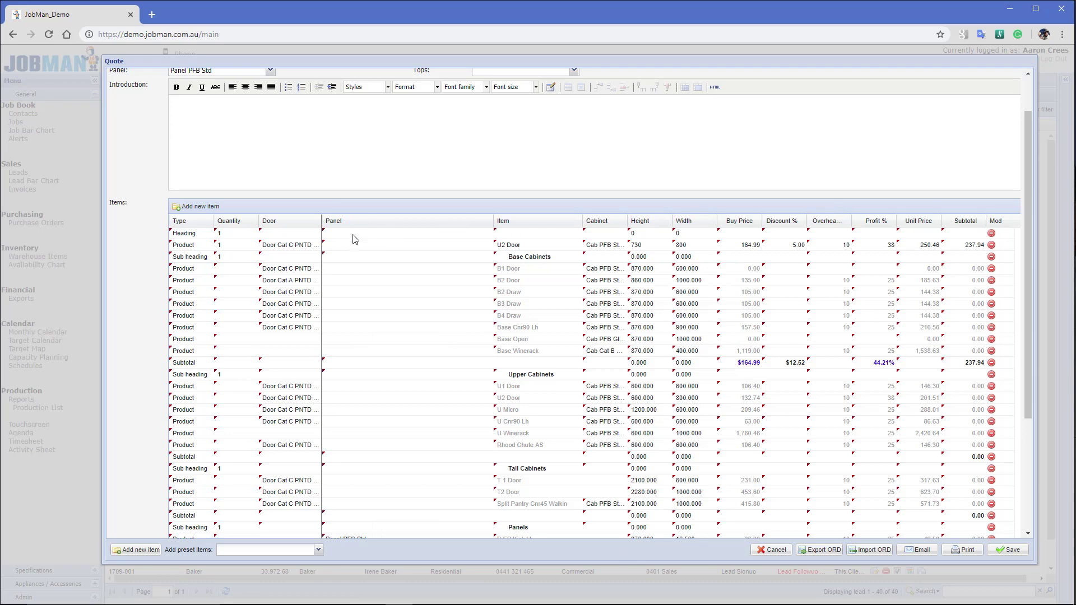
pyautogui.moveTo(353, 234); pyautogui.dragTo(365, 236)
pyautogui.scroll(-3, 390, 356)
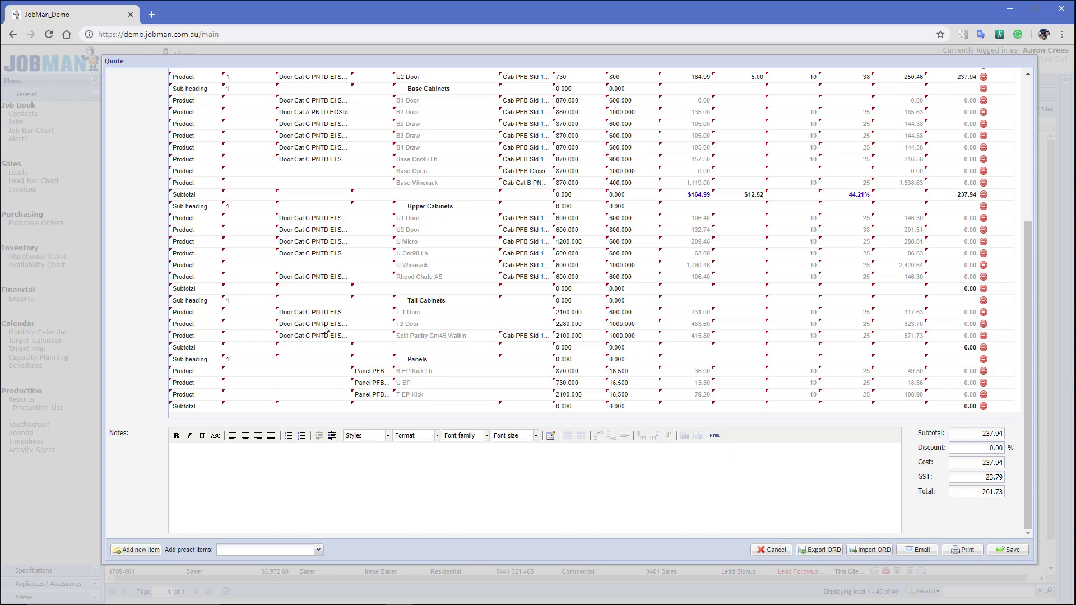
pyautogui.scroll(5, 465, 337)
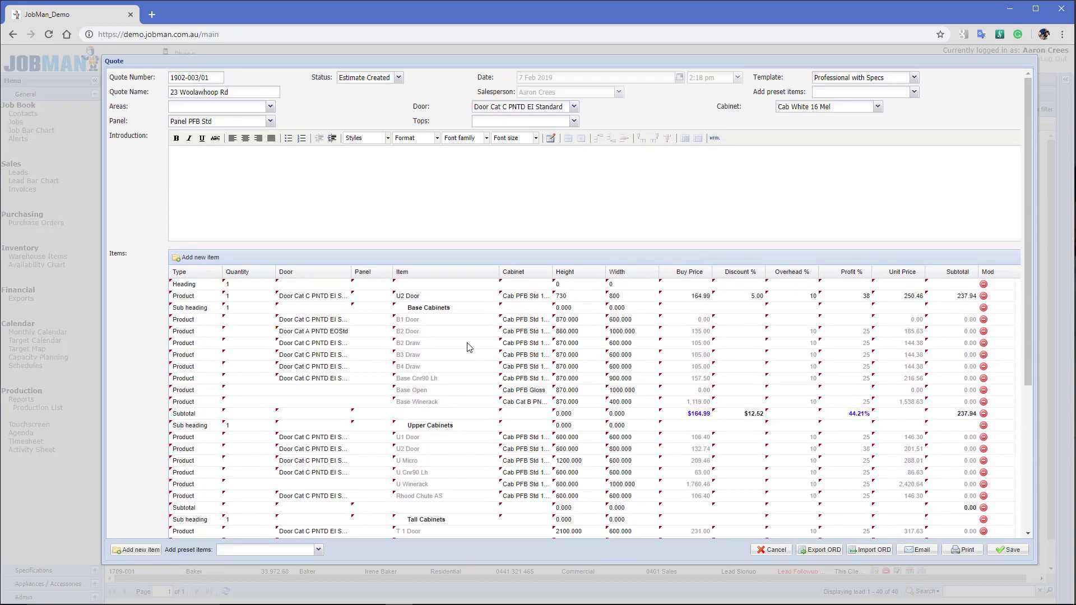
pyautogui.moveTo(499, 272); pyautogui.dragTo(546, 272)
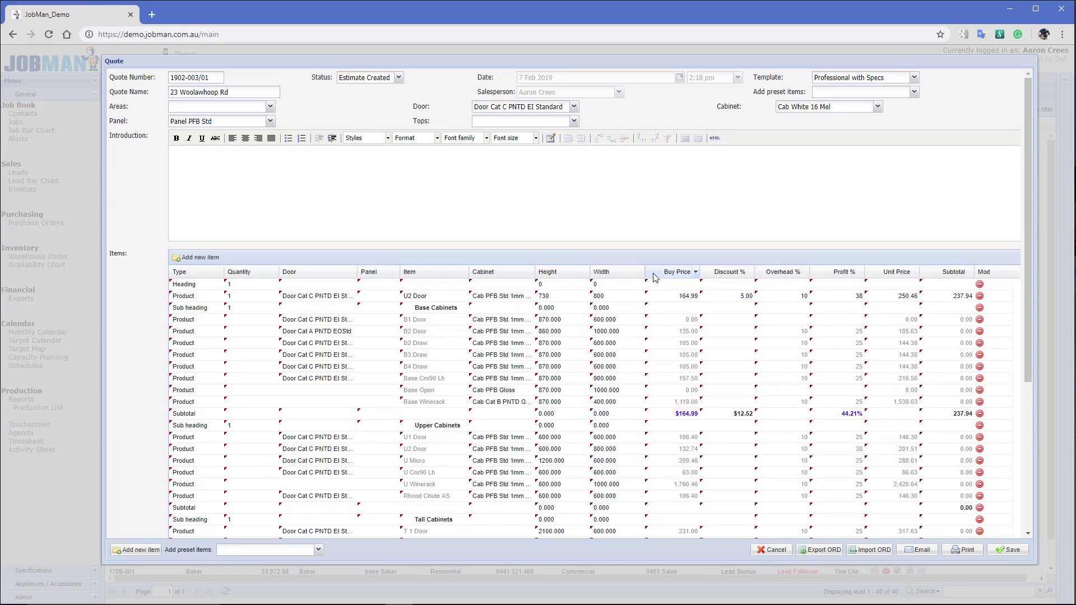
# Add a Depth column to the items grid and give the B2 Door line a 10% discount
pyautogui.click(695, 273)
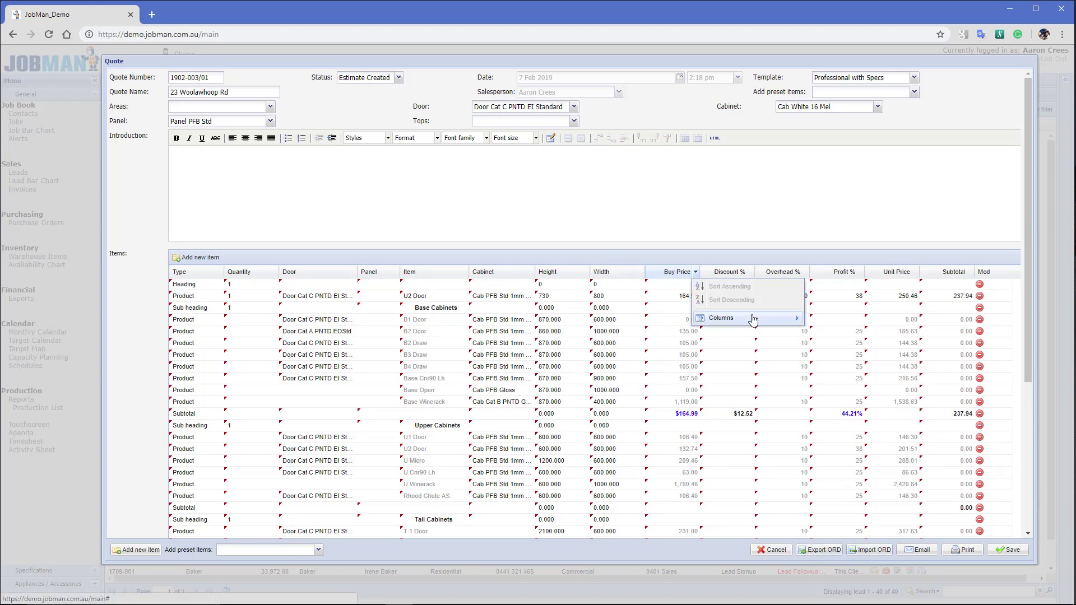
pyautogui.moveTo(753, 320)
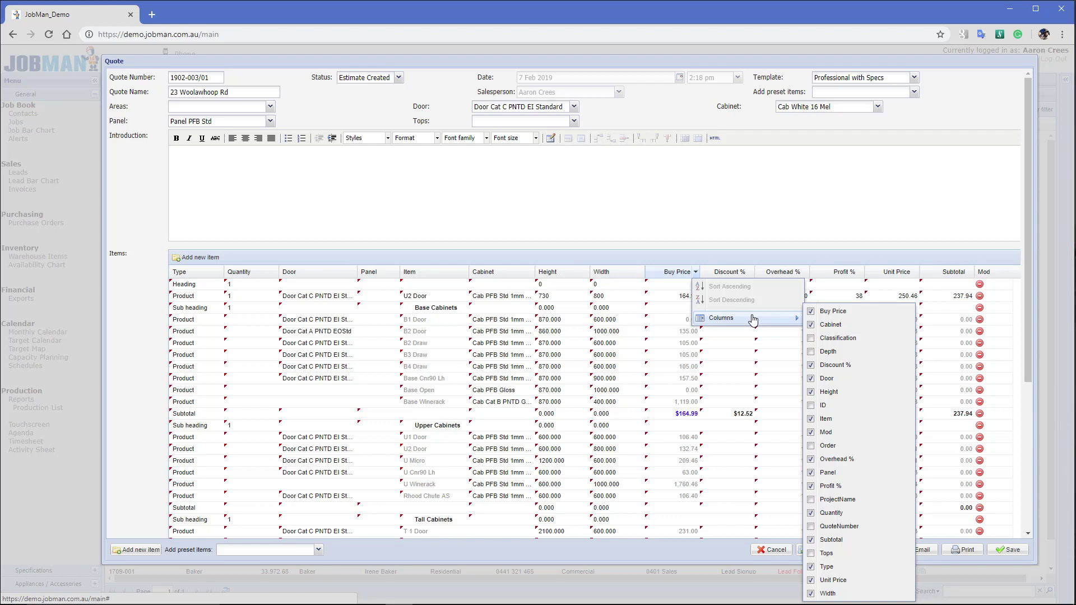
pyautogui.click(828, 351)
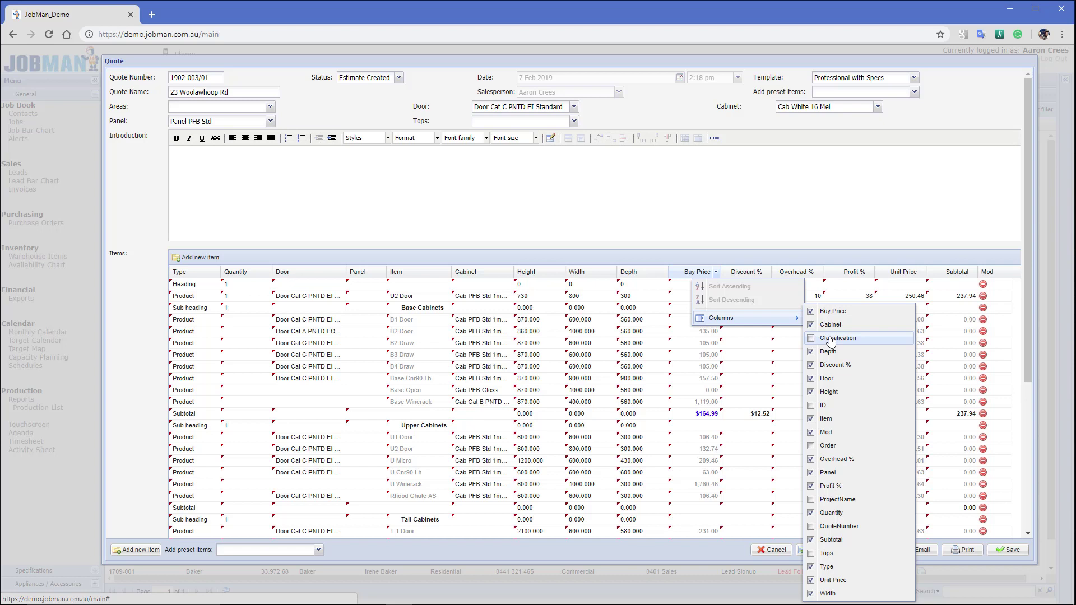
pyautogui.click(782, 260)
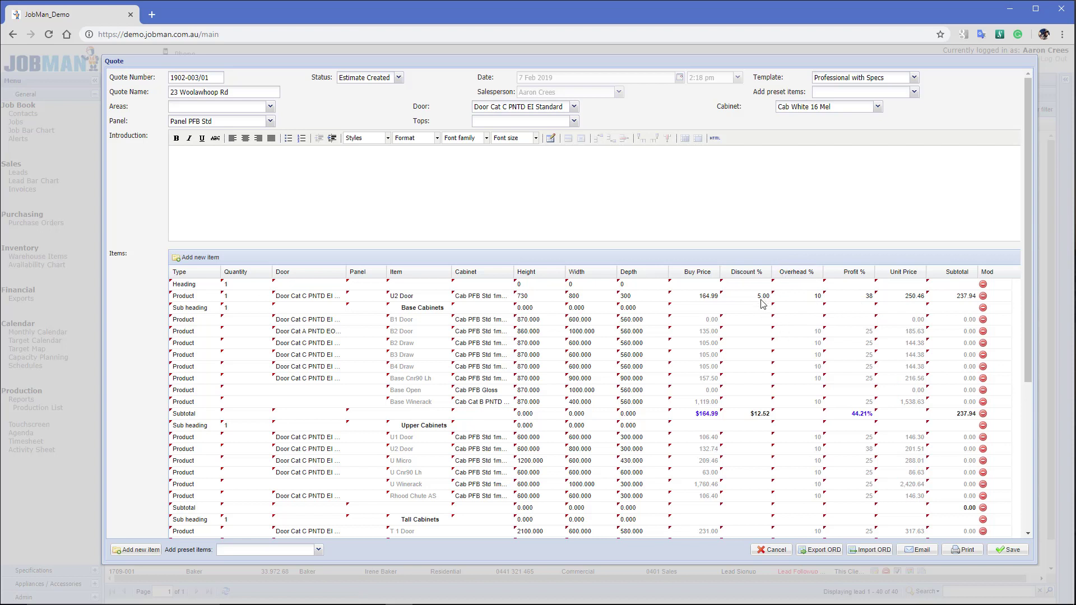
pyautogui.click(754, 333)
pyautogui.click(806, 330)
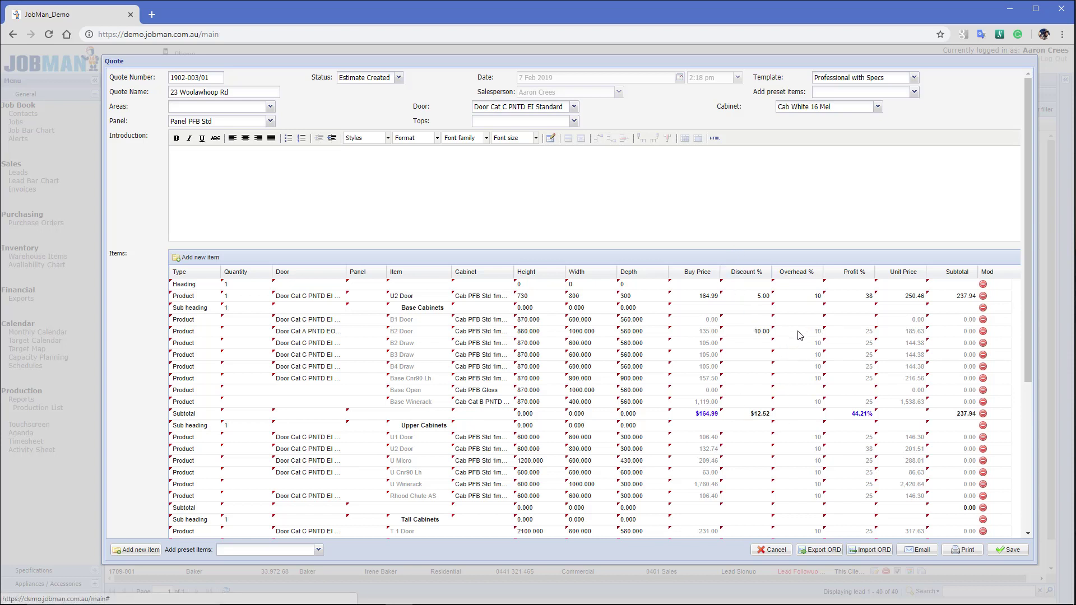
# Hide the Discount % column from the items grid
pyautogui.click(767, 273)
pyautogui.moveTo(793, 317)
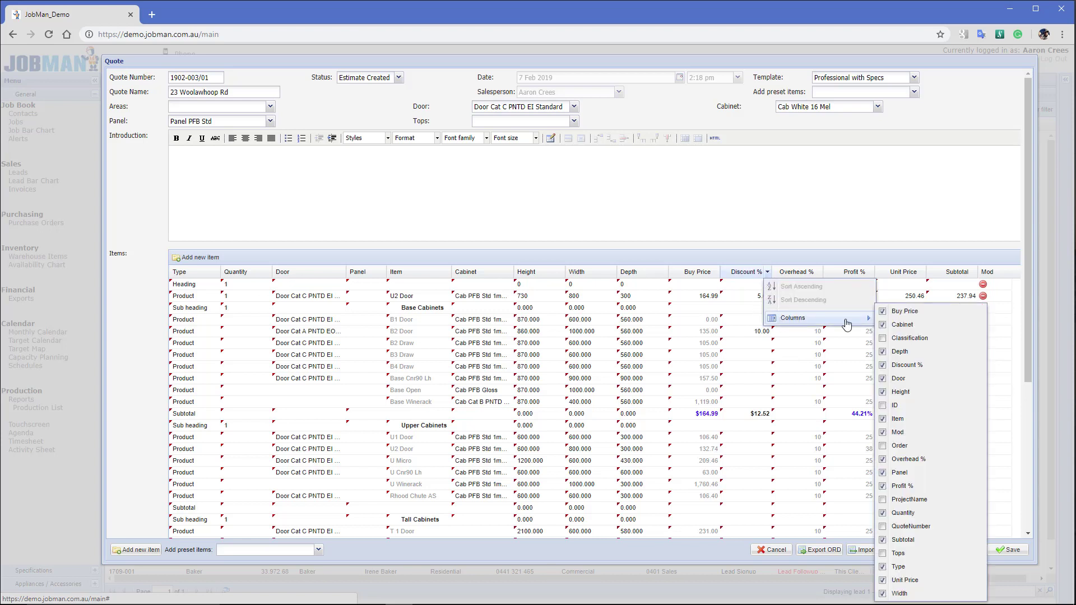
pyautogui.click(897, 365)
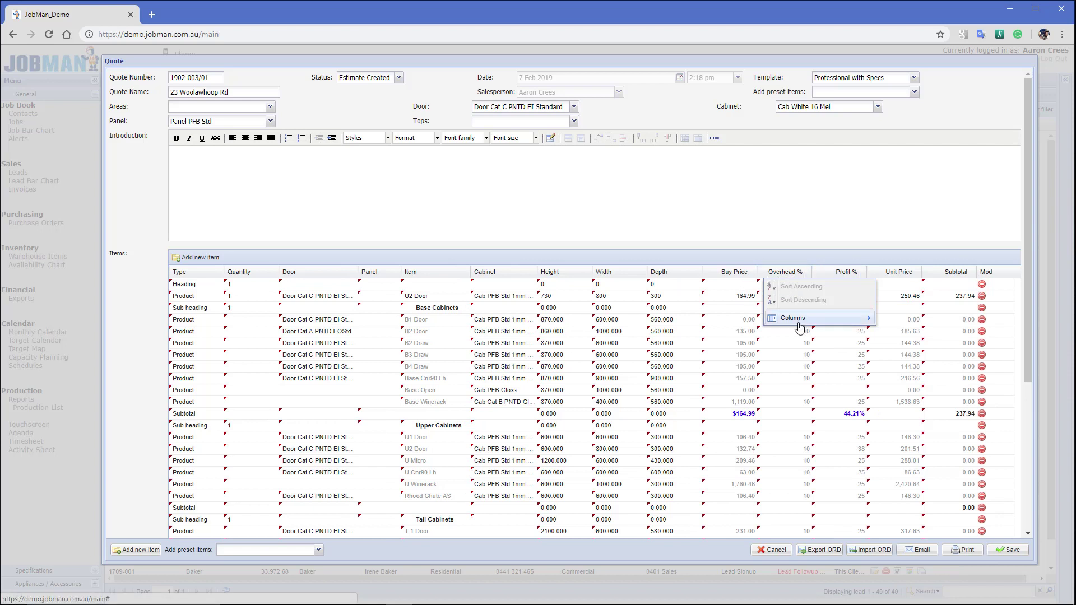
pyautogui.moveTo(799, 327)
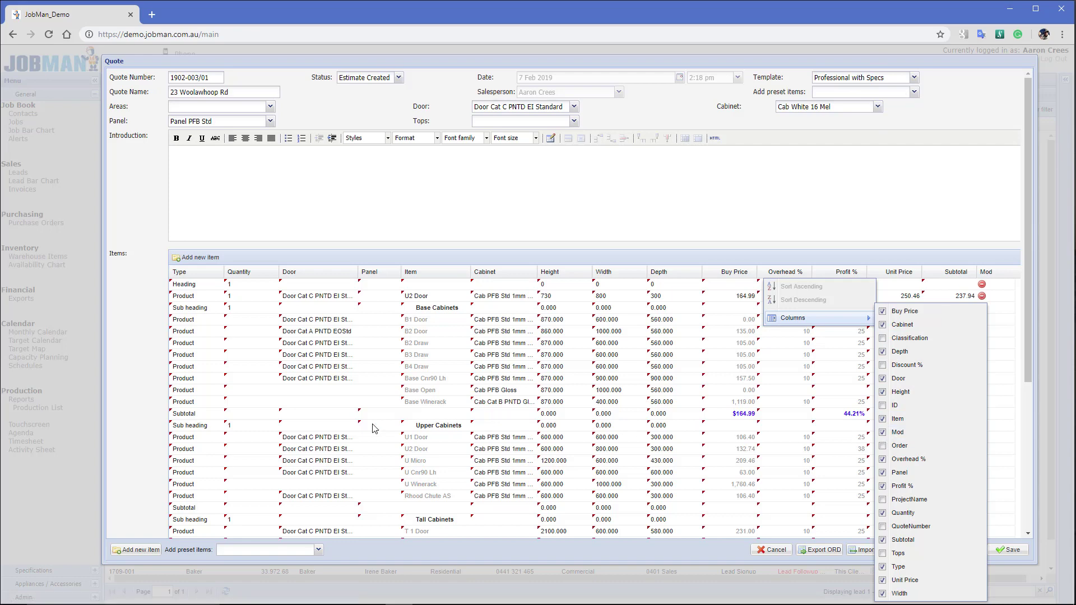
pyautogui.scroll(-4, 255, 392)
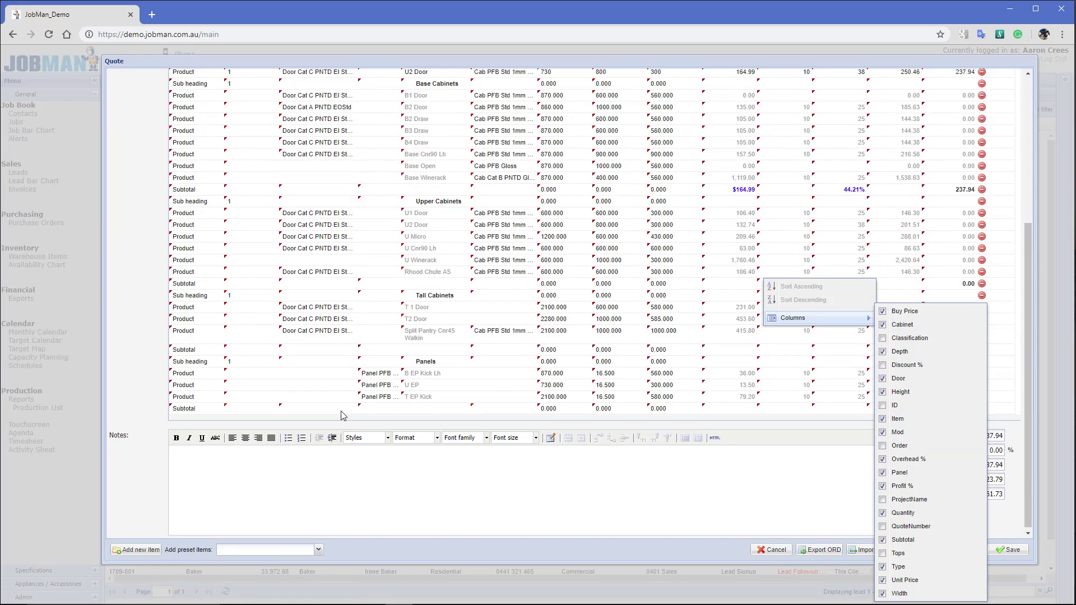
# Add a line described 'New Item' under Upper Cabinets
pyautogui.click(181, 250)
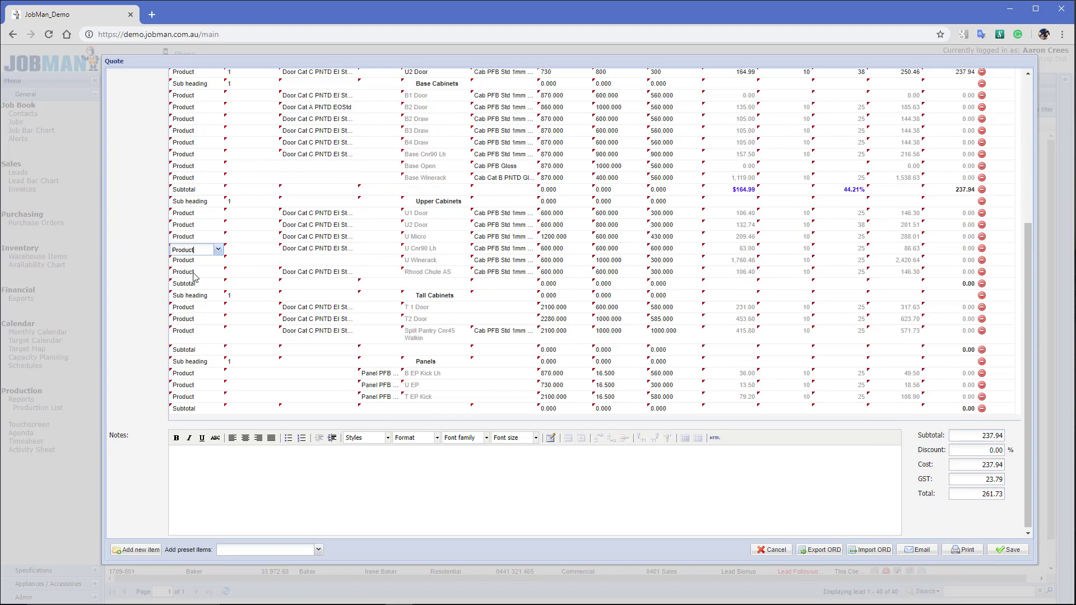
pyautogui.click(138, 550)
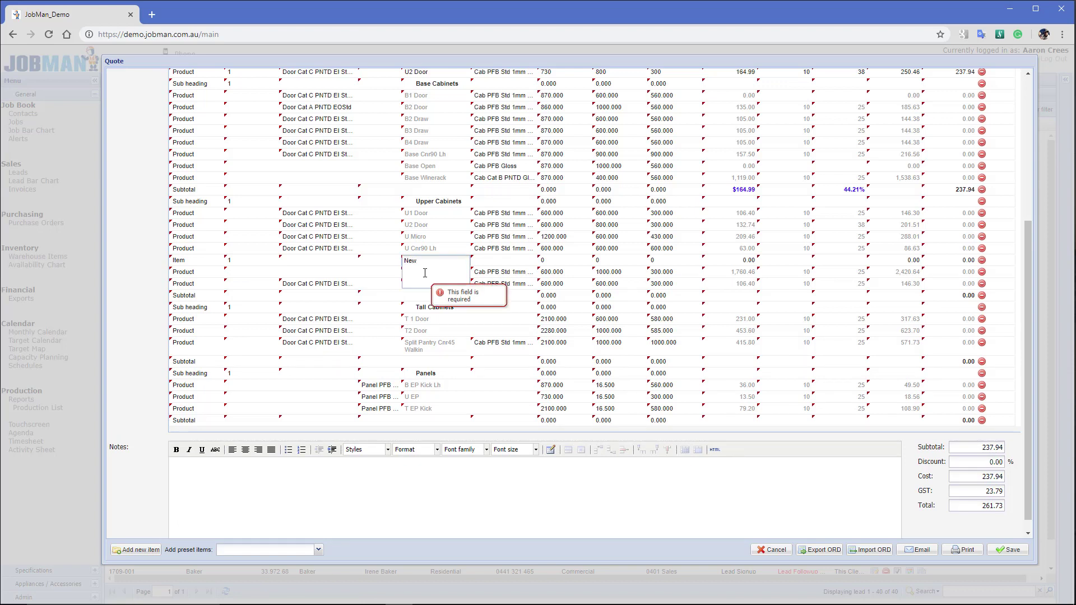
pyautogui.write('New Item')
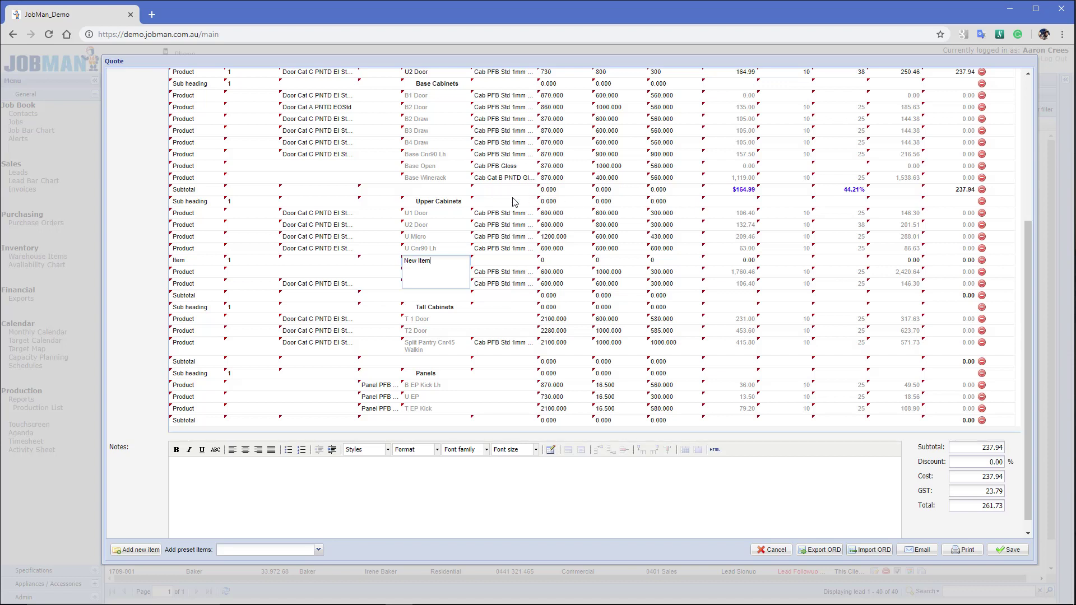
pyautogui.click(440, 221)
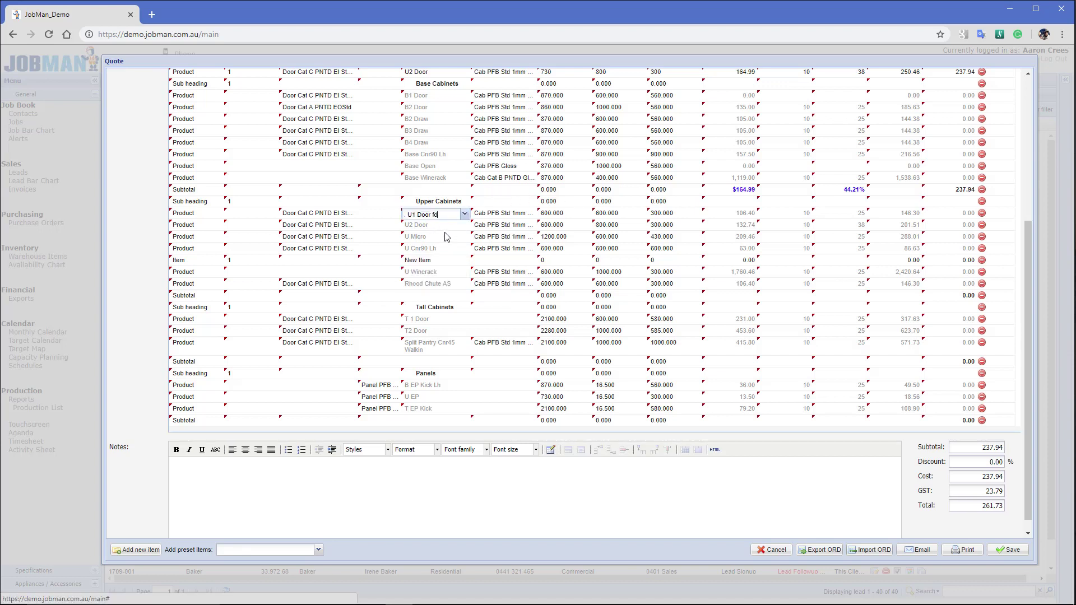
# Rename the U1 Door item to 'U1 Door fd' and step through its row's fields
pyautogui.click(444, 236)
pyautogui.click(351, 216)
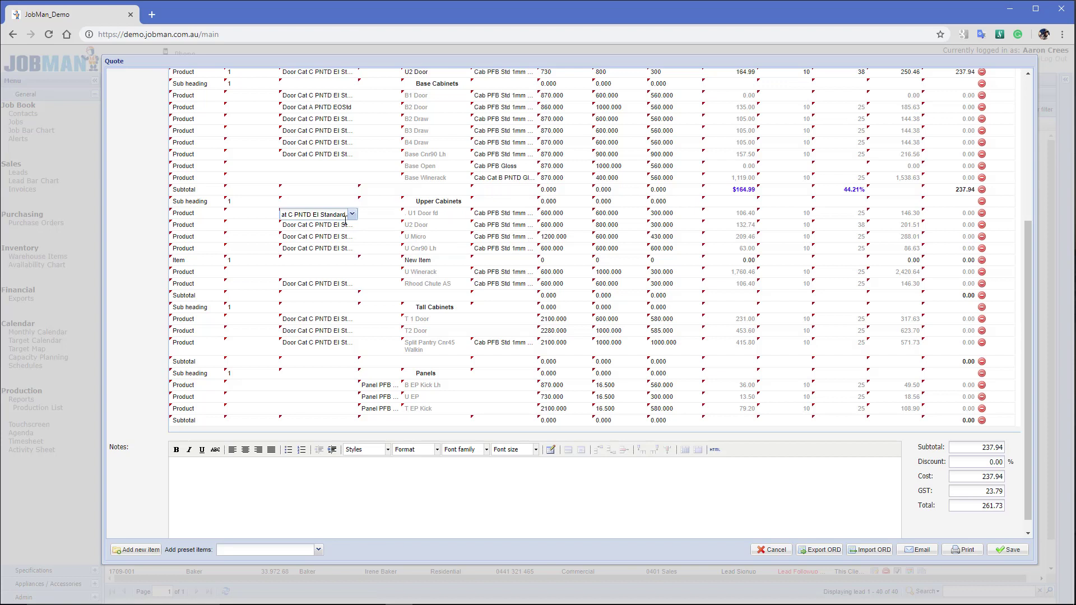
pyautogui.press('Tab')
pyautogui.press('Tab')
pyautogui.press('Tab')
pyautogui.press('Tab')
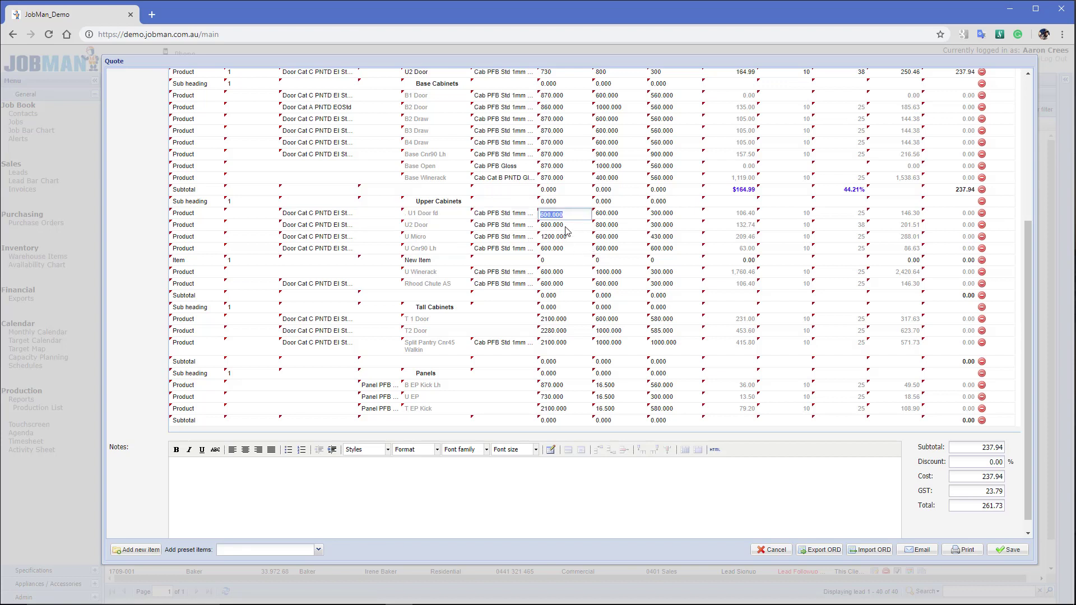
pyautogui.press('Tab')
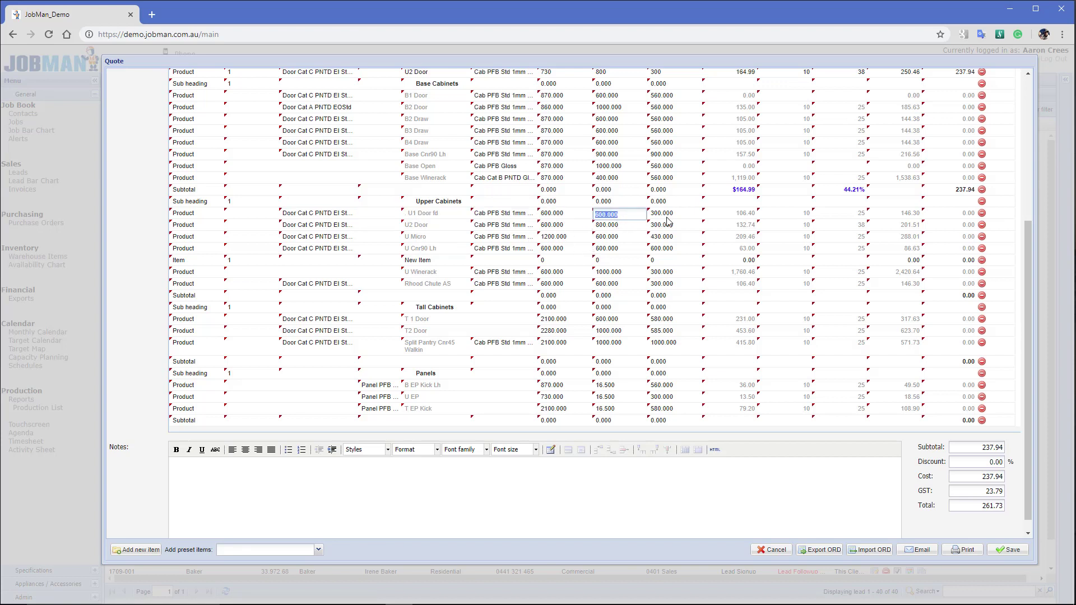
pyautogui.press('Tab')
pyautogui.press('Tab')
pyautogui.press('Tab')
pyautogui.press('Tab')
pyautogui.press('Tab')
pyautogui.press('Tab')
pyautogui.press('Tab')
pyautogui.press('Tab')
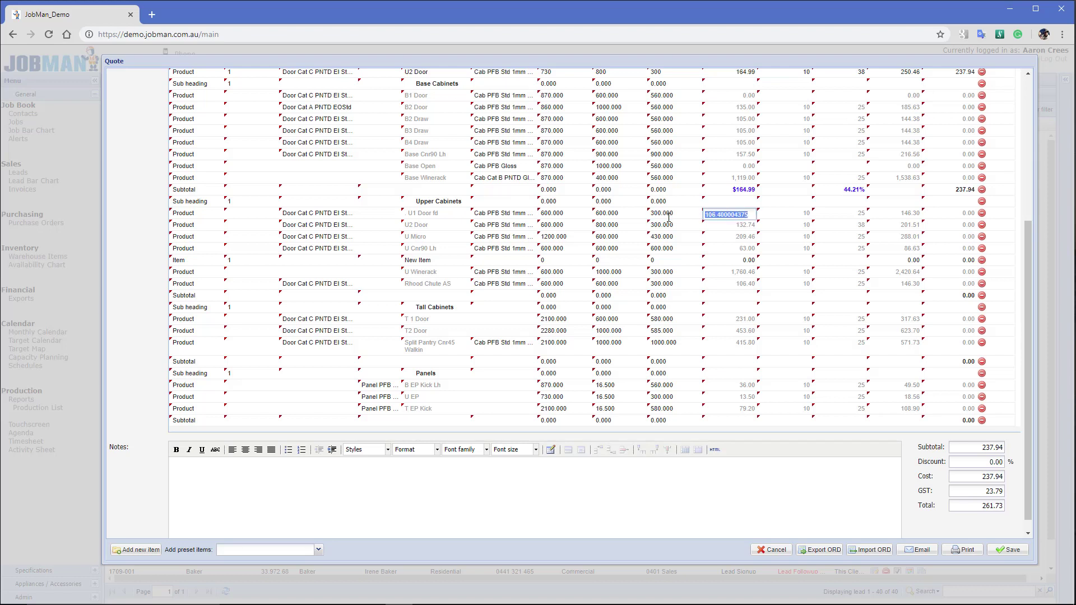
pyautogui.press('Tab')
pyautogui.press('Tab')
pyautogui.press('Tab')
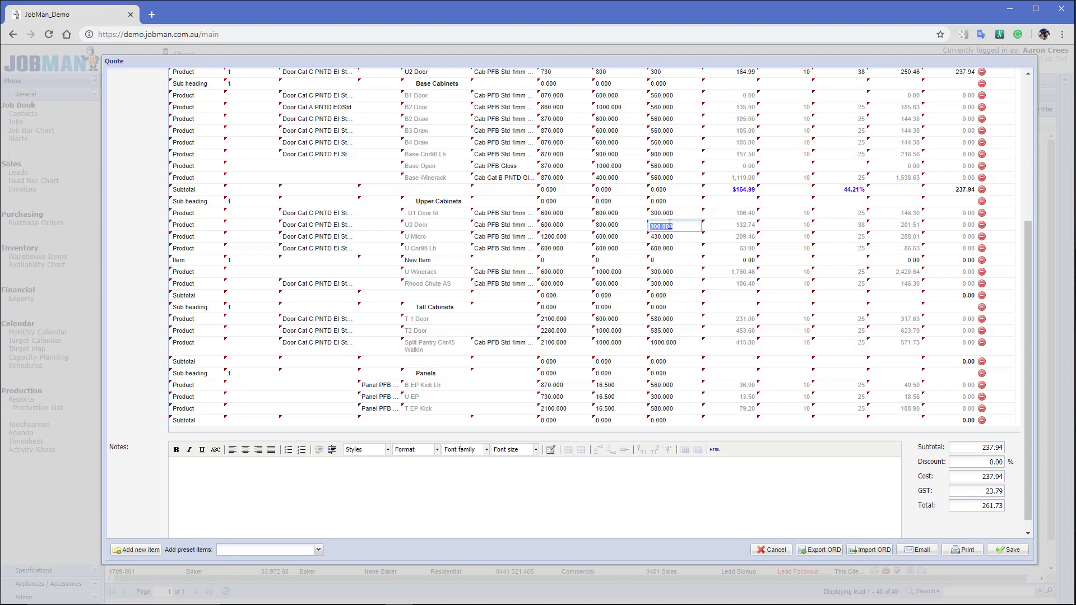
pyautogui.scroll(5, 671, 225)
# Set Base Cabinets quantities: B1 Door 2, B2 Door 10, B4 Draw 1, B3 Draw 4
pyautogui.click(248, 320)
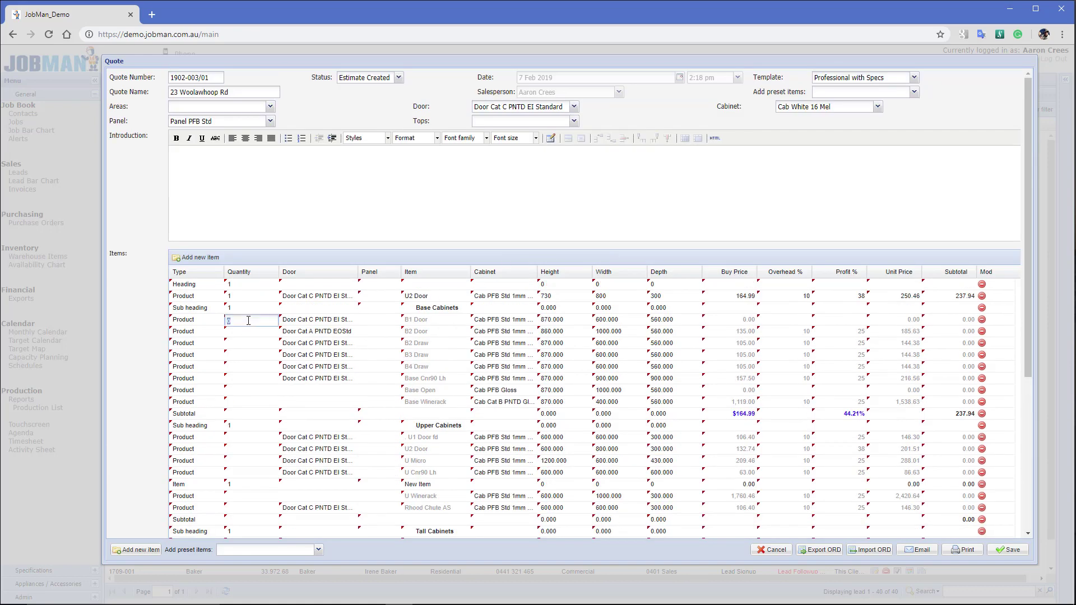
pyautogui.write('2')
pyautogui.click(241, 334)
pyautogui.write('10')
pyautogui.press('Return')
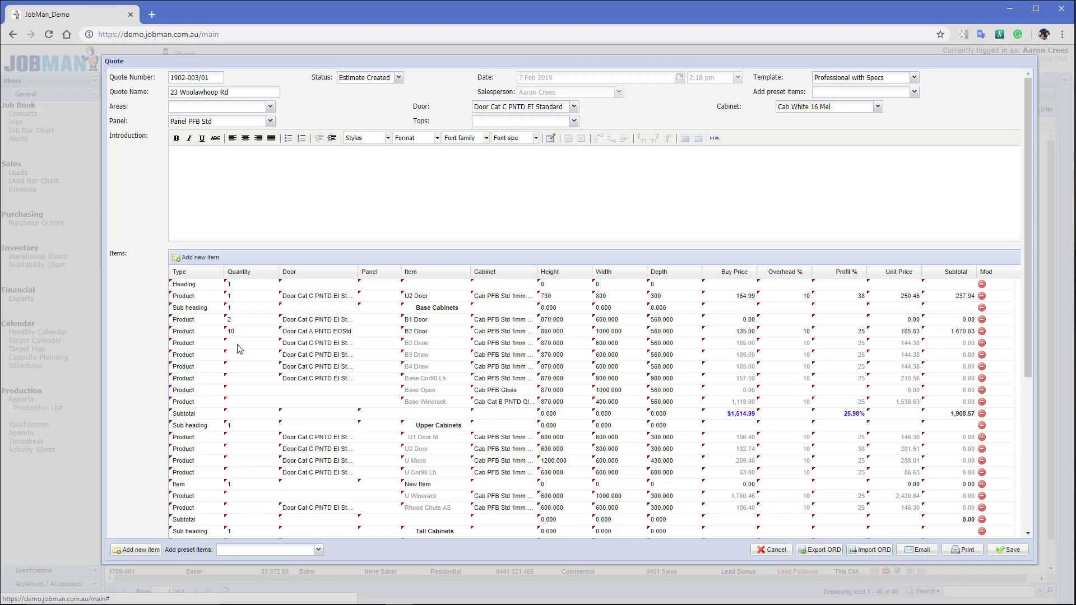
pyautogui.click(240, 349)
pyautogui.click(236, 368)
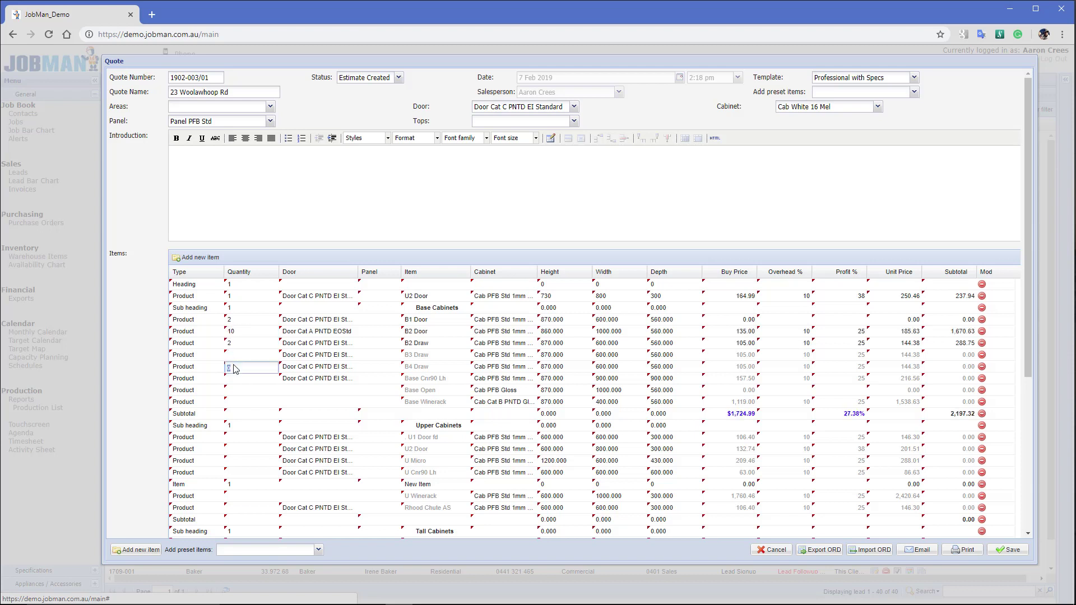
pyautogui.write('1')
pyautogui.click(243, 353)
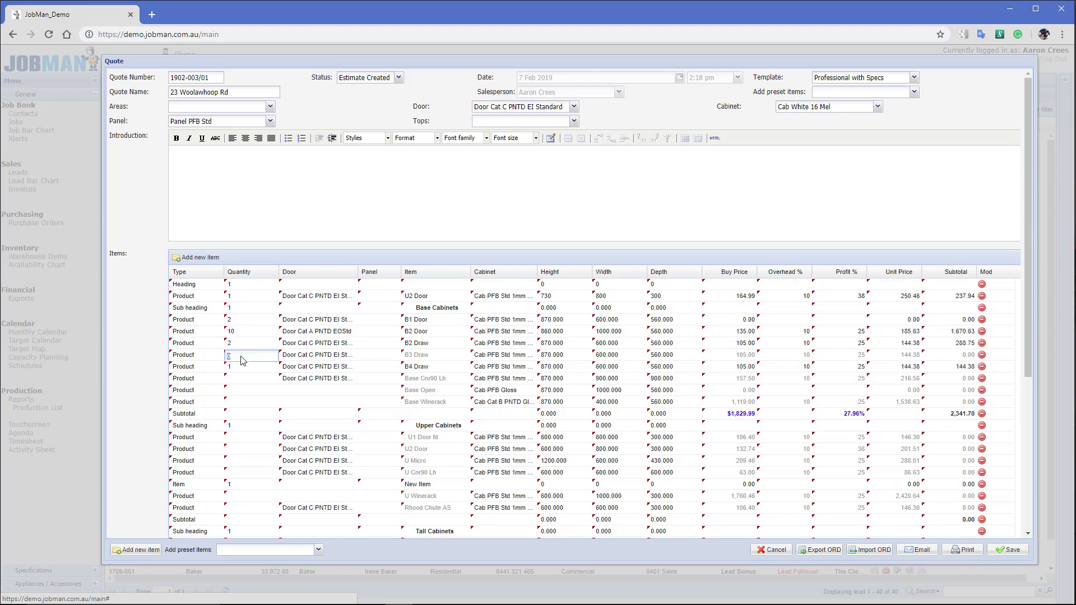
pyautogui.write('4')
pyautogui.press('Return')
pyautogui.click(246, 359)
# Change the B4 Draw width to 987
pyautogui.click(614, 368)
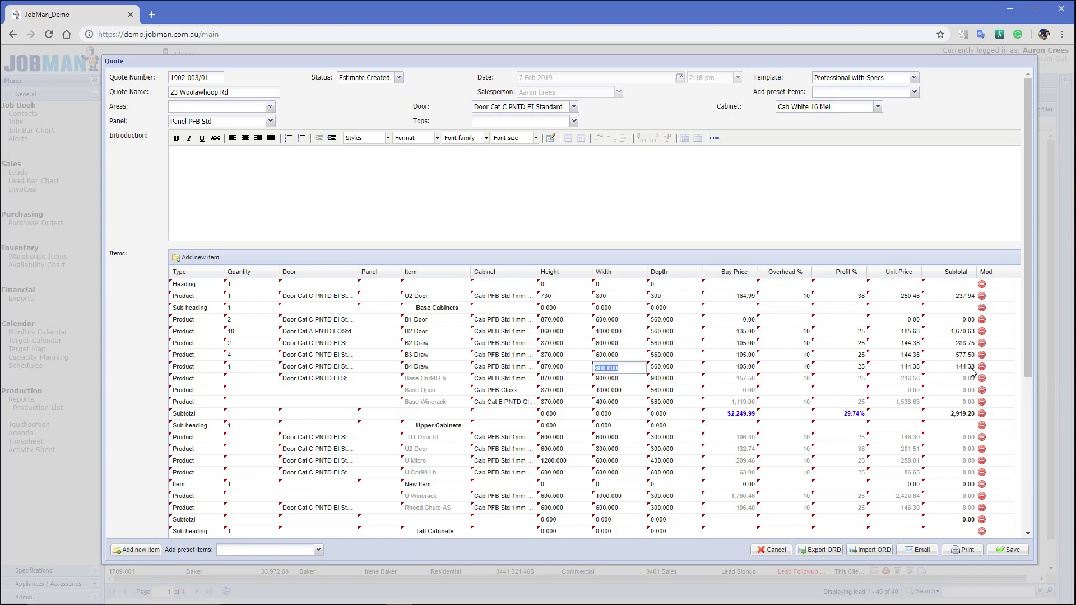
pyautogui.click(671, 370)
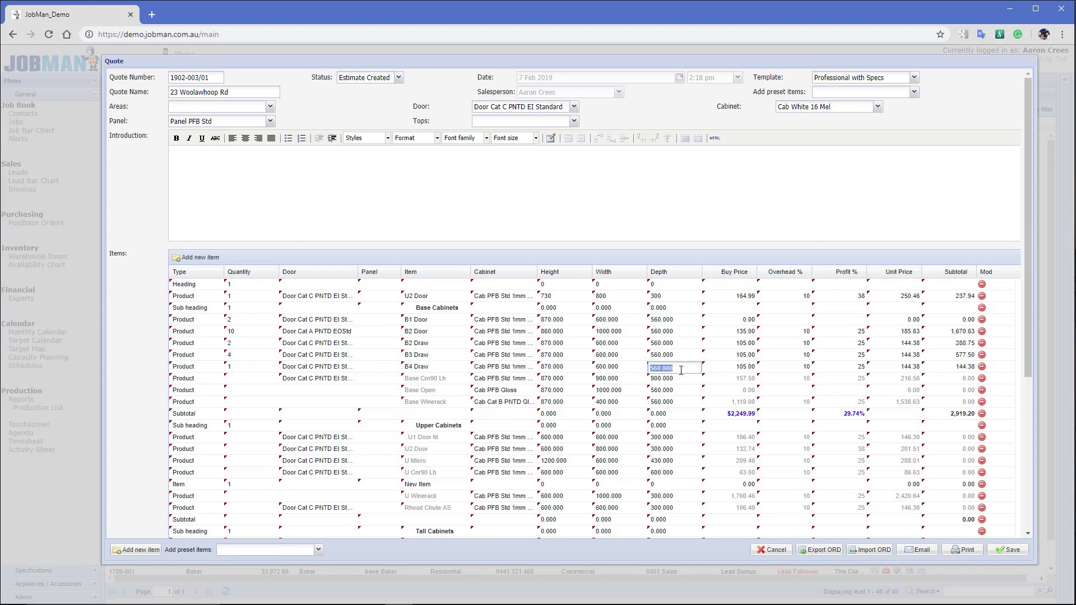
pyautogui.click(617, 370)
pyautogui.write('987')
pyautogui.press('Return')
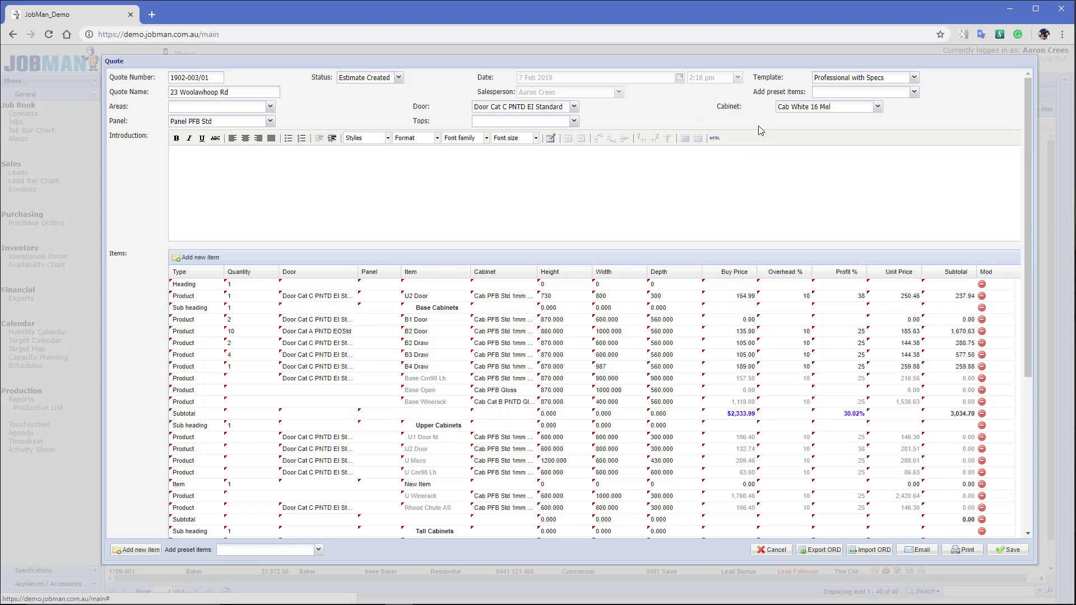
# Set the B2 Door height, correcting it from 6000 to 1500
pyautogui.click(571, 333)
pyautogui.write('6')
pyautogui.press('Return')
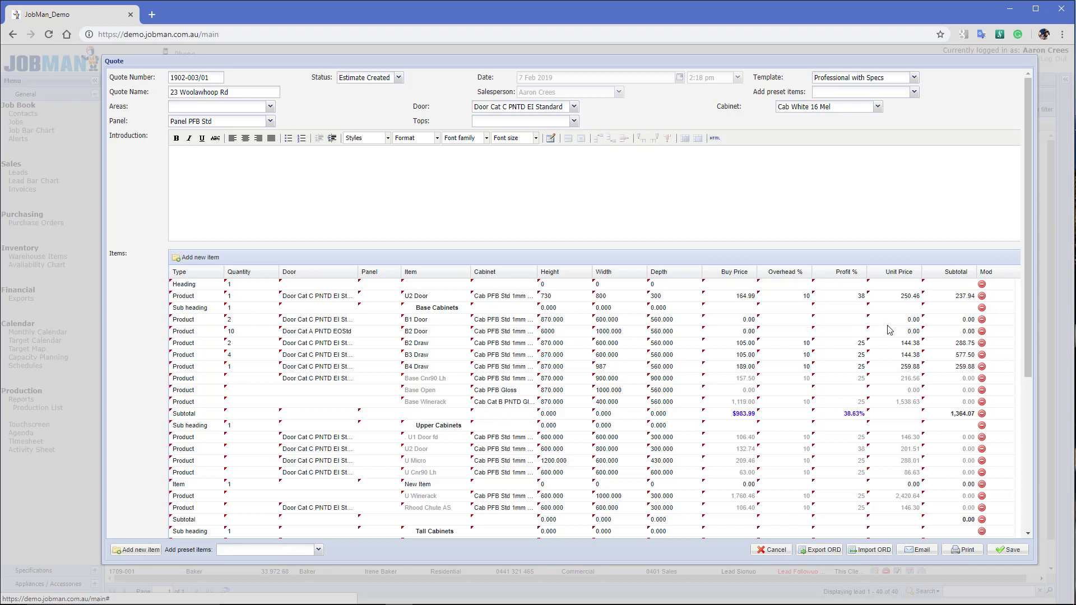
pyautogui.click(568, 335)
pyautogui.write('15')
pyautogui.press('Return')
pyautogui.scroll(-1, 251, 418)
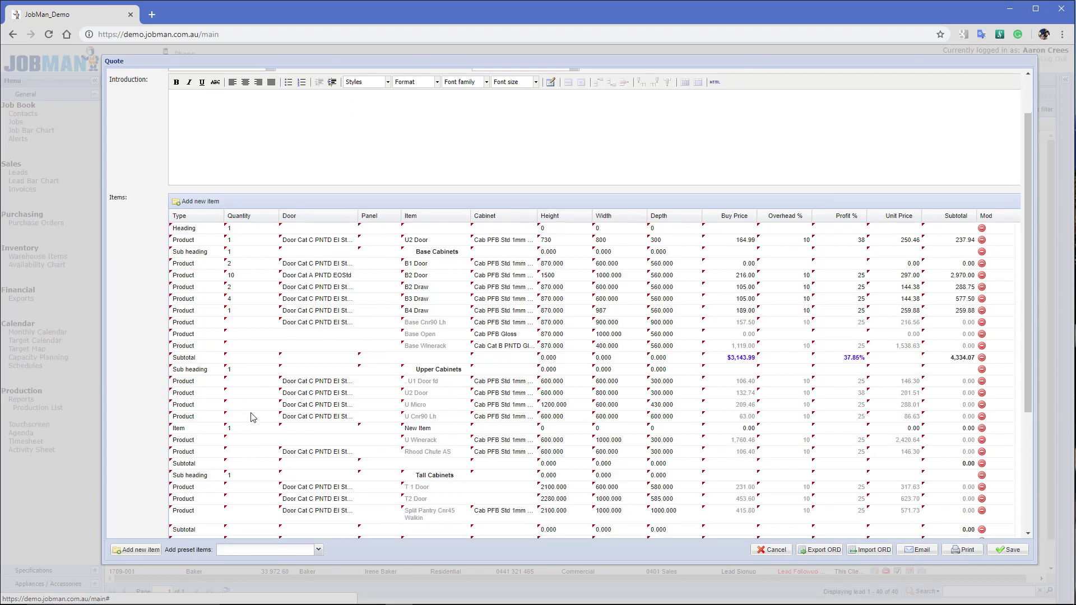
# Give U1 Door quantity 1 and rename its item to 'U1 Door Also to include new'
pyautogui.click(241, 386)
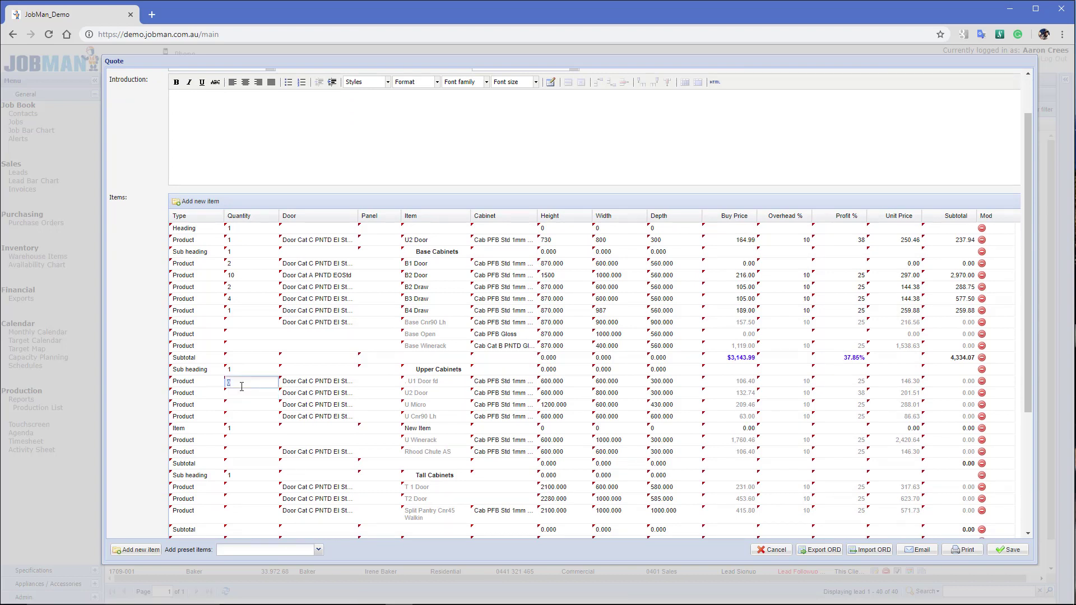
pyautogui.click(240, 395)
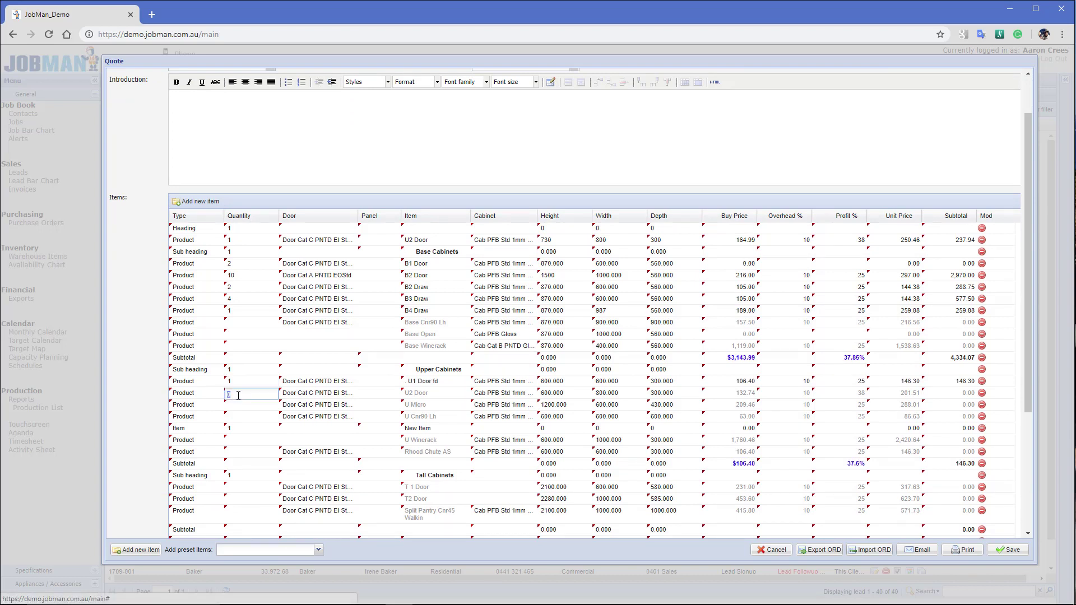
pyautogui.click(440, 384)
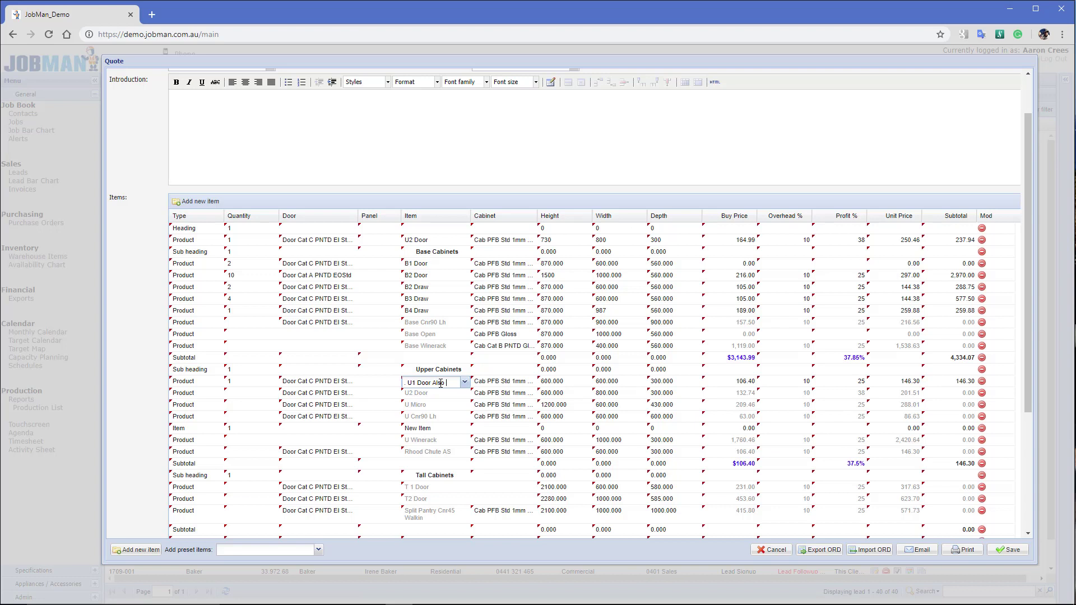
pyautogui.write('clude new')
pyautogui.click(247, 398)
# Set the U2 Door quantity to 4 and the T2 Door quantity to 1
pyautogui.click(247, 404)
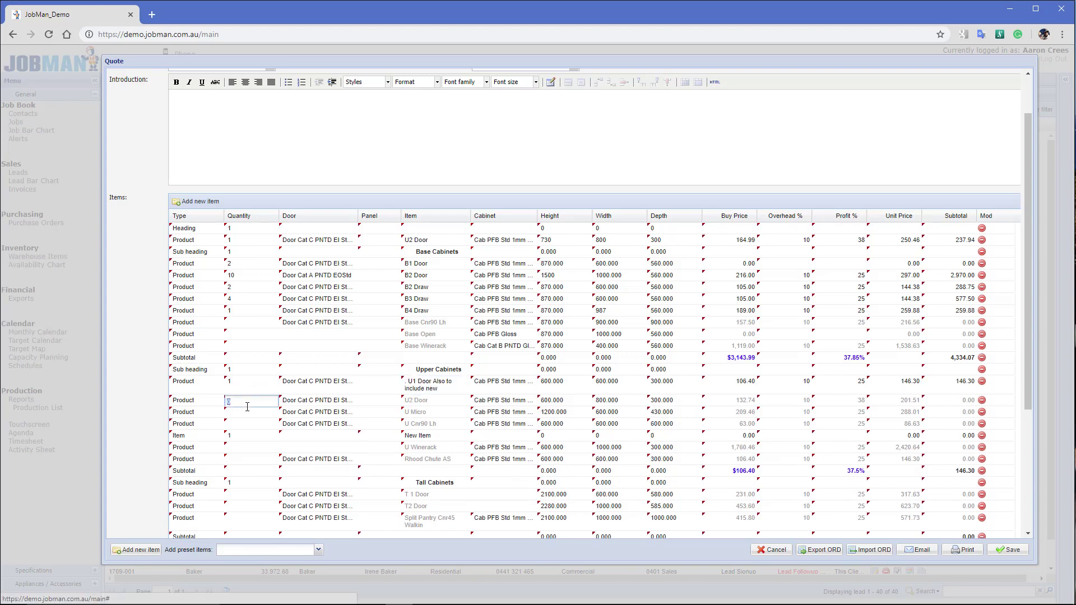
pyautogui.write('4')
pyautogui.click(250, 506)
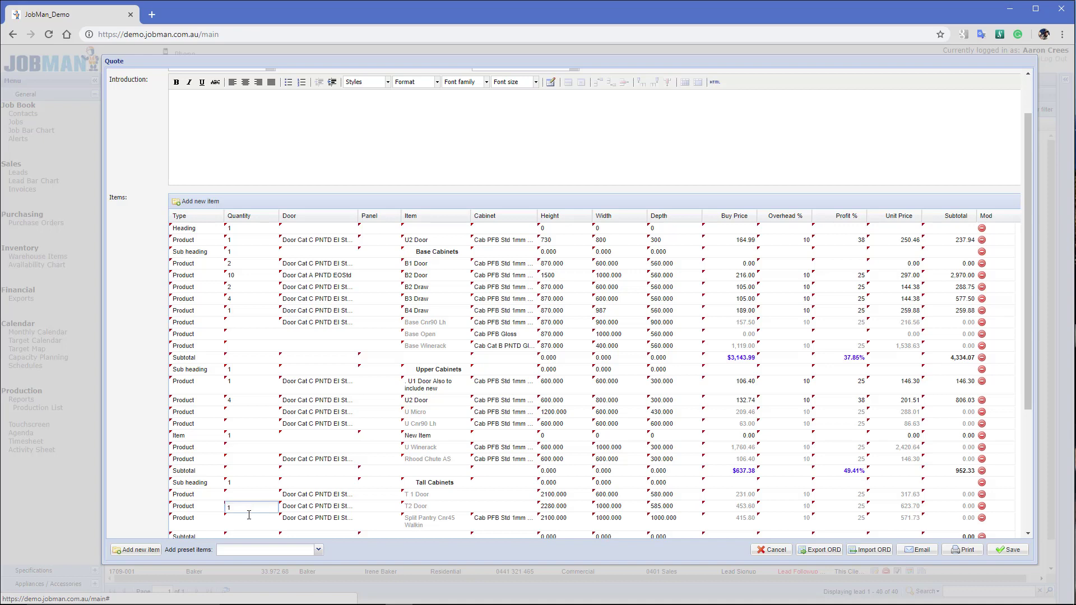
pyautogui.write('1')
pyautogui.press('Return')
pyautogui.scroll(-5, 290, 493)
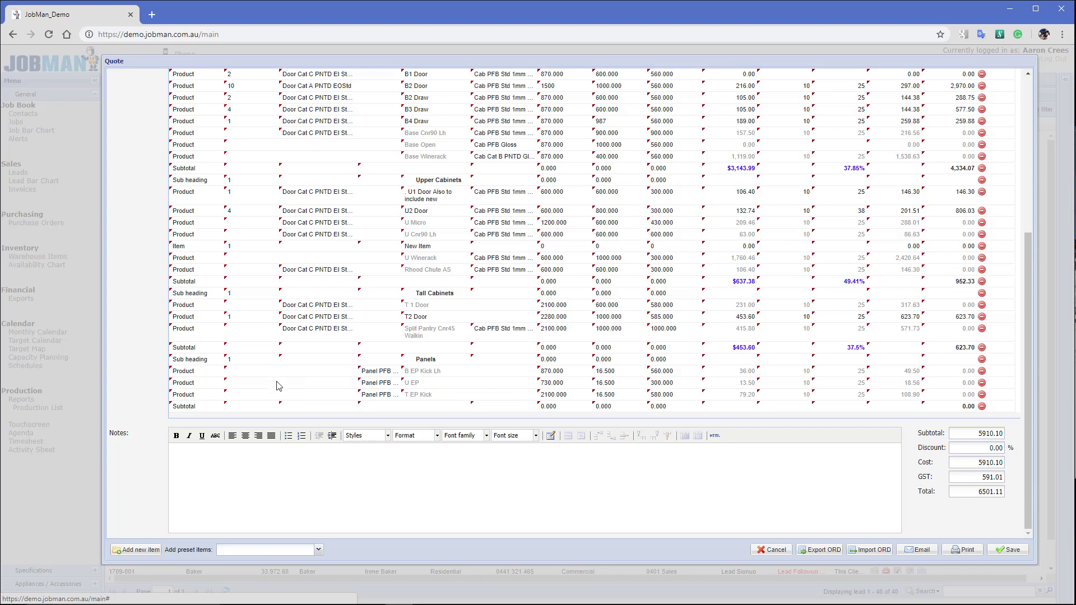
pyautogui.click(193, 410)
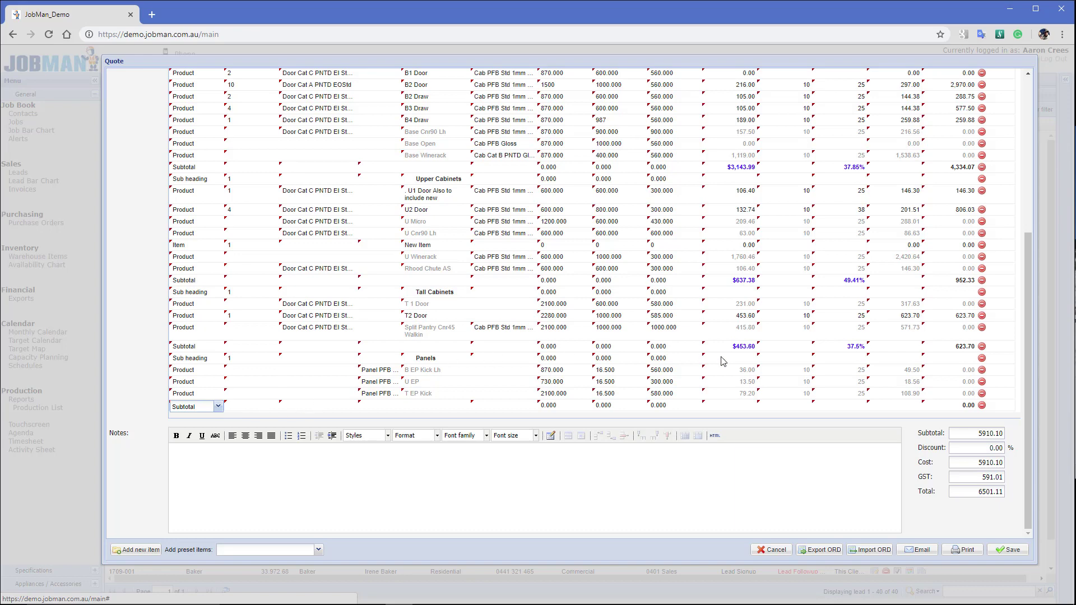
pyautogui.scroll(5, 723, 361)
# Append the Hardware / Labour preset items to the quote
pyautogui.scroll(-5, 914, 96)
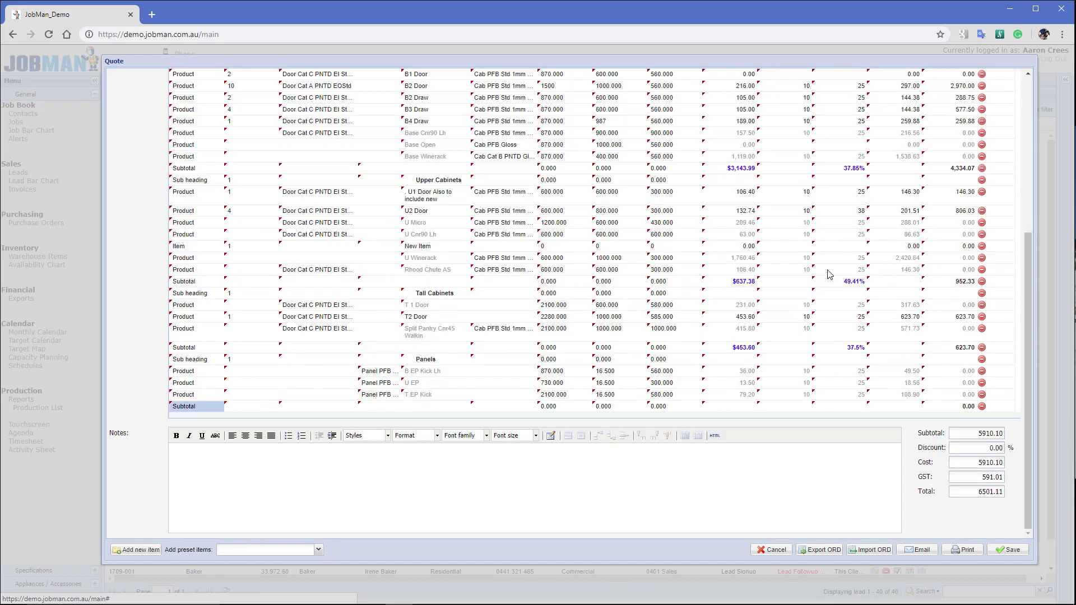
pyautogui.scroll(5, 903, 219)
pyautogui.click(914, 92)
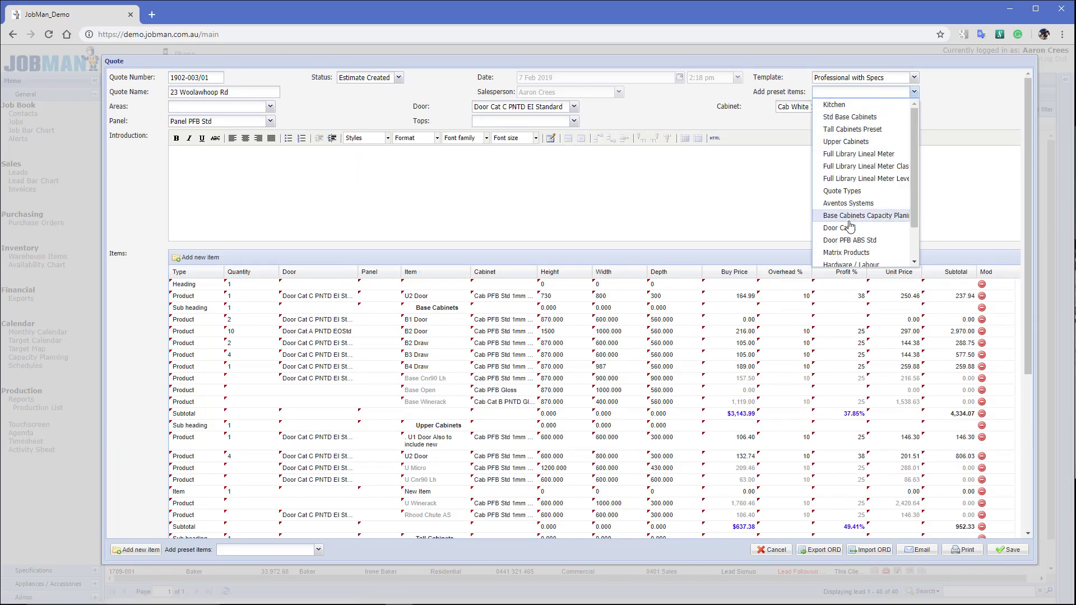
pyautogui.scroll(-2, 864, 224)
pyautogui.click(851, 224)
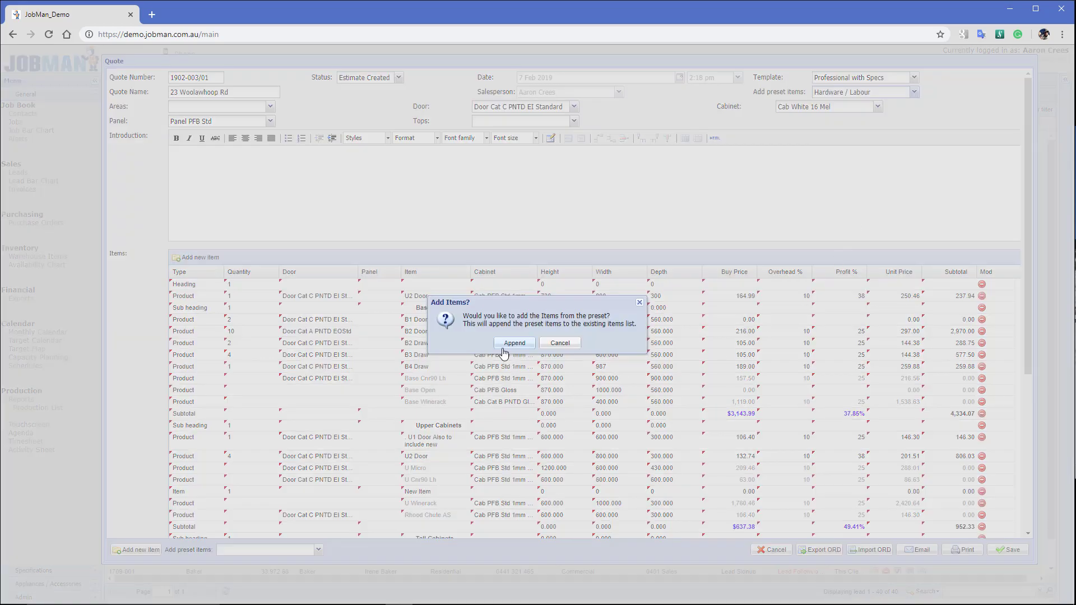
pyautogui.click(514, 343)
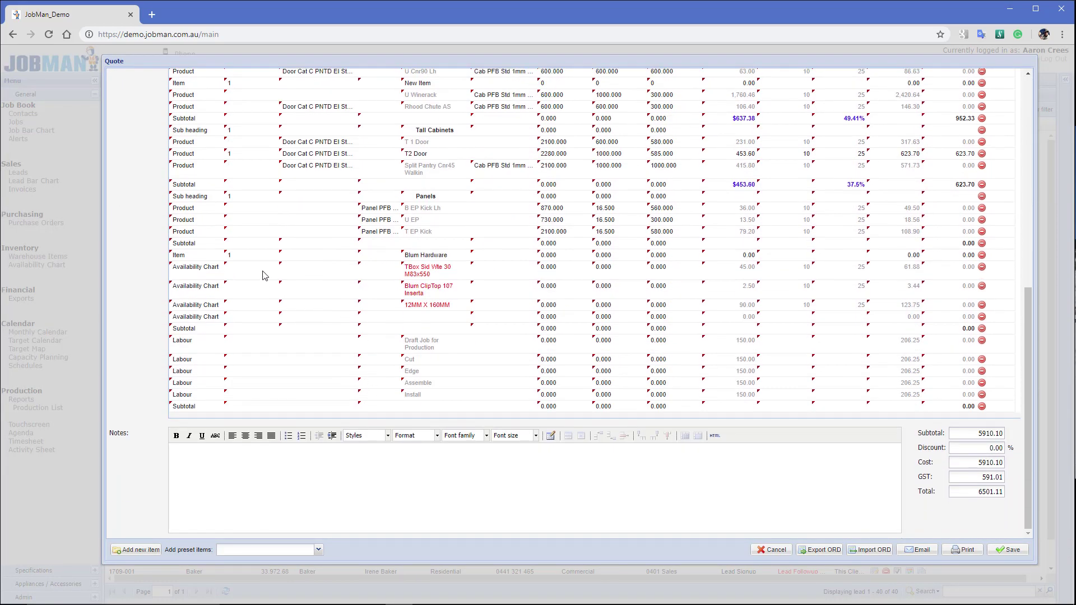
# Give the TBox, Blum ClipTop and 12MM X 160MM hardware lines quantities 45, 15 and 97
pyautogui.click(265, 275)
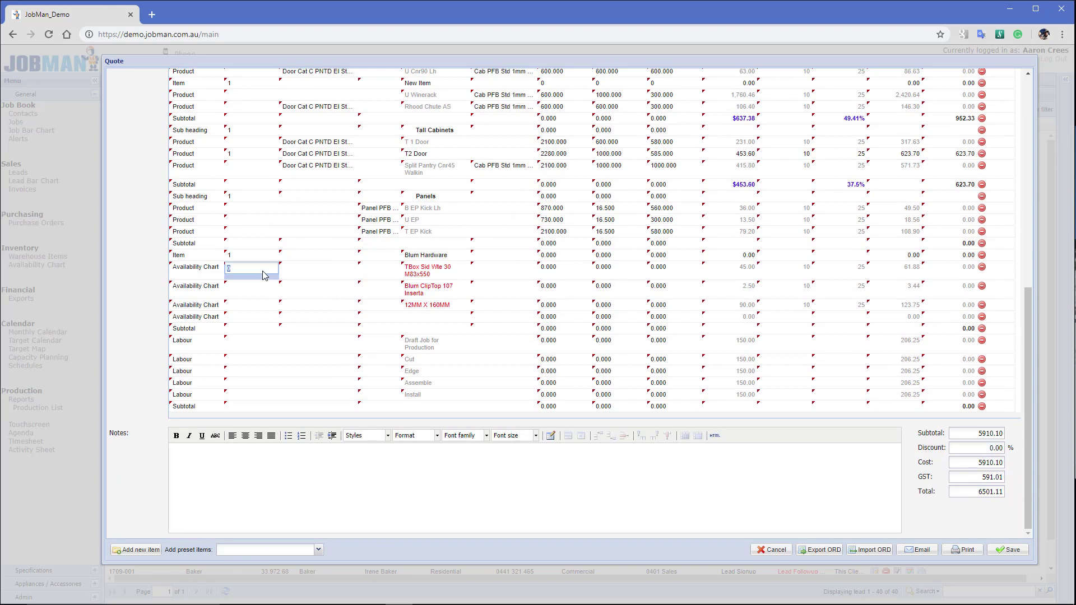
pyautogui.write('45')
pyautogui.press('Return')
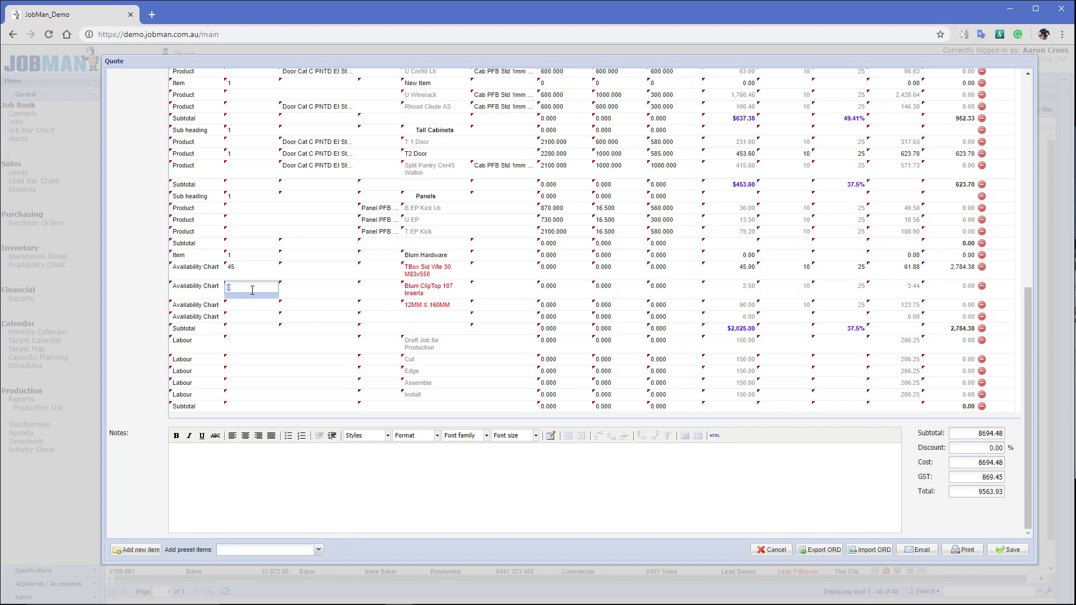
pyautogui.write('15')
pyautogui.click(242, 305)
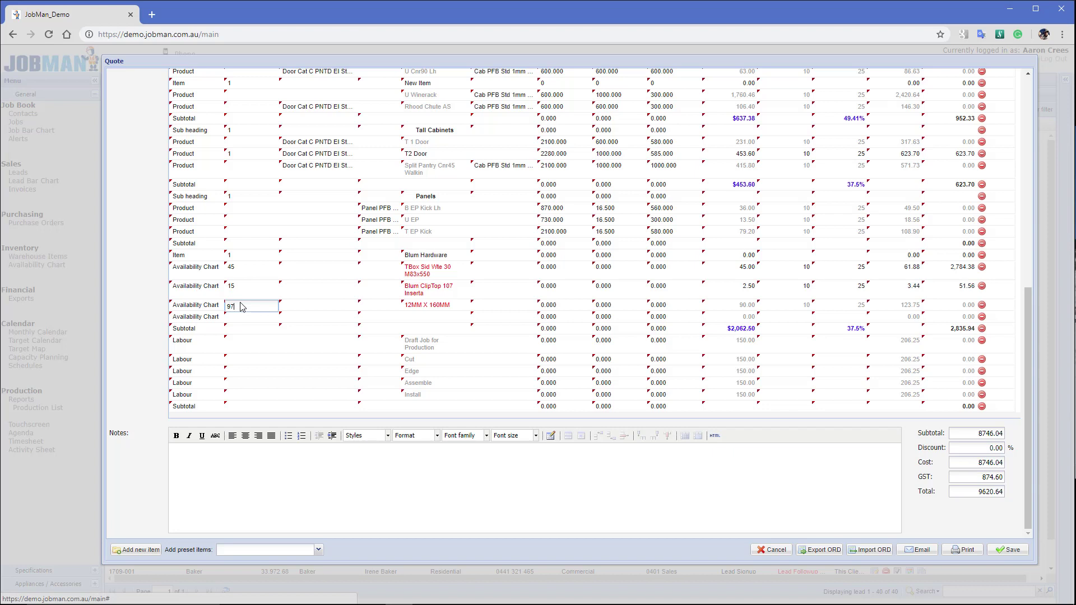
pyautogui.click(242, 356)
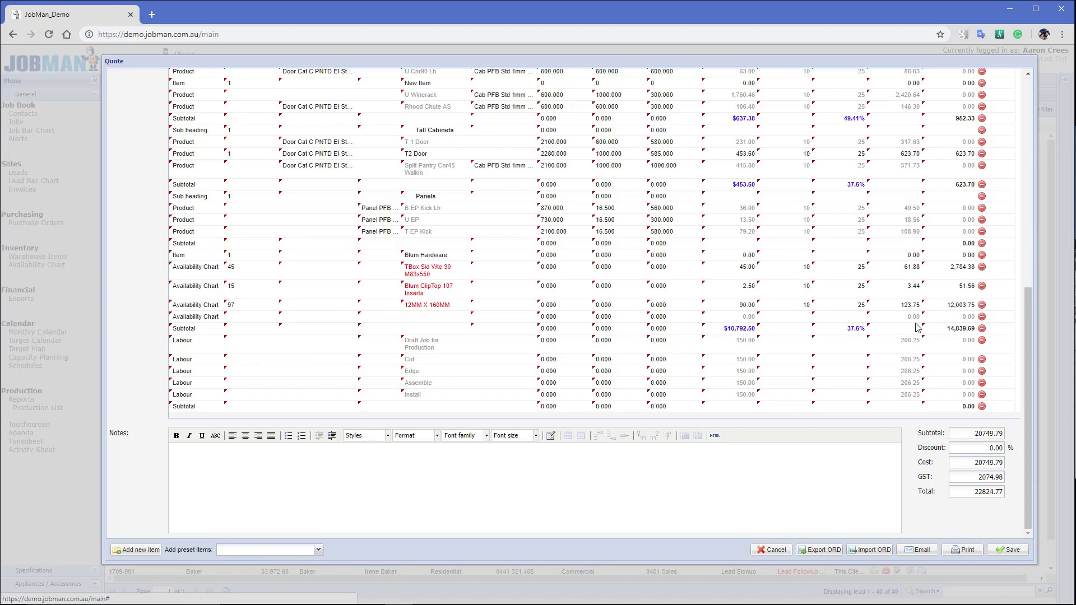
# Enter labour quantities 14, 5, 7, 6 and 8 for Draft Job, Cut, Edge, Assemble and Install
pyautogui.click(268, 365)
pyautogui.click(250, 347)
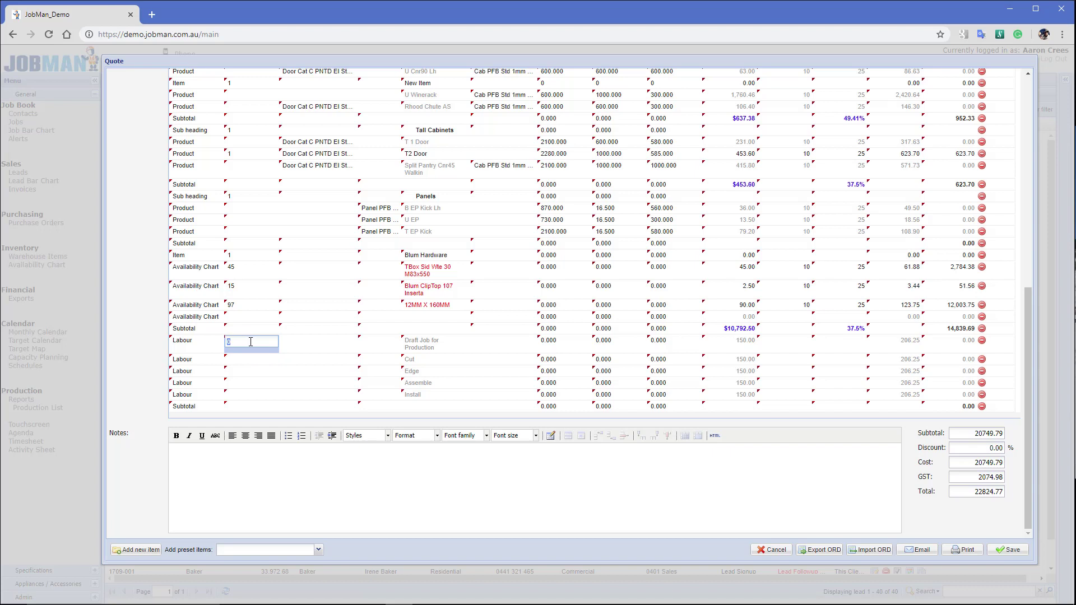
pyautogui.click(246, 362)
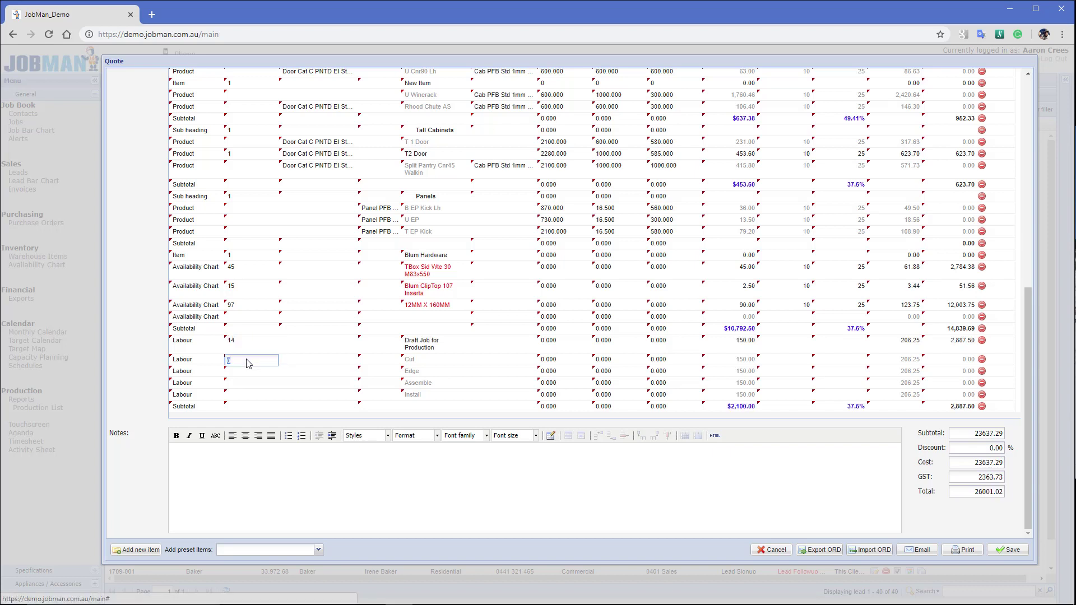
pyautogui.write('5')
pyautogui.click(247, 373)
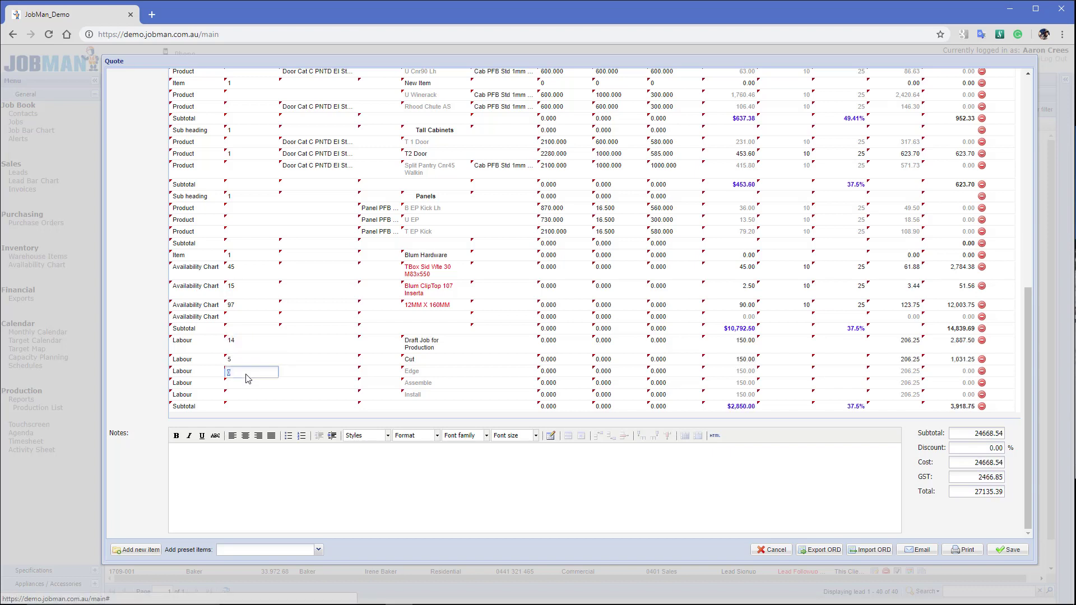
pyautogui.write('7')
pyautogui.click(243, 385)
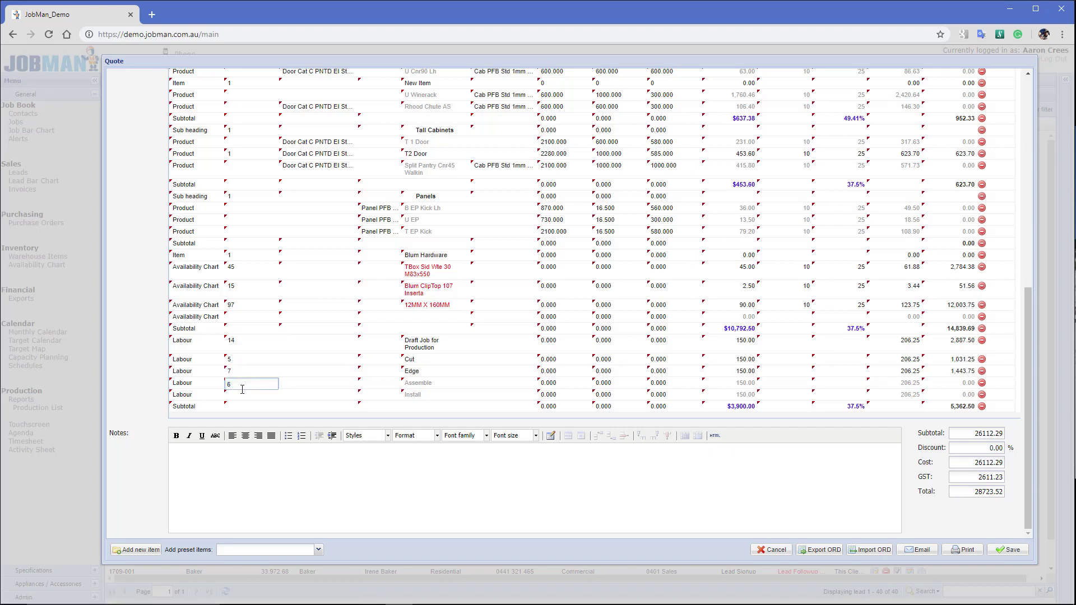
pyautogui.click(244, 396)
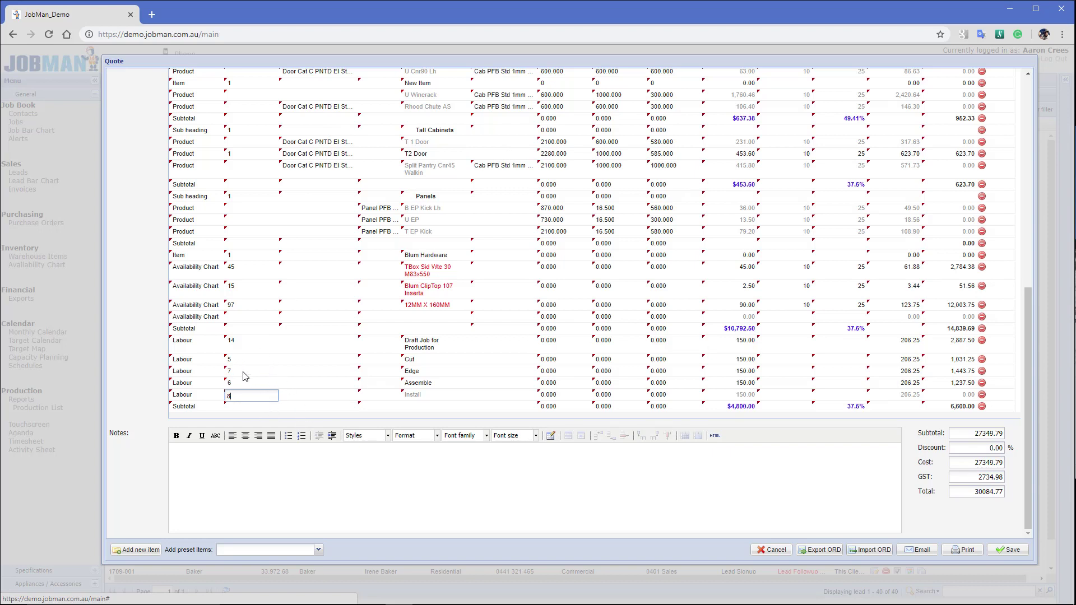
pyautogui.press('Return')
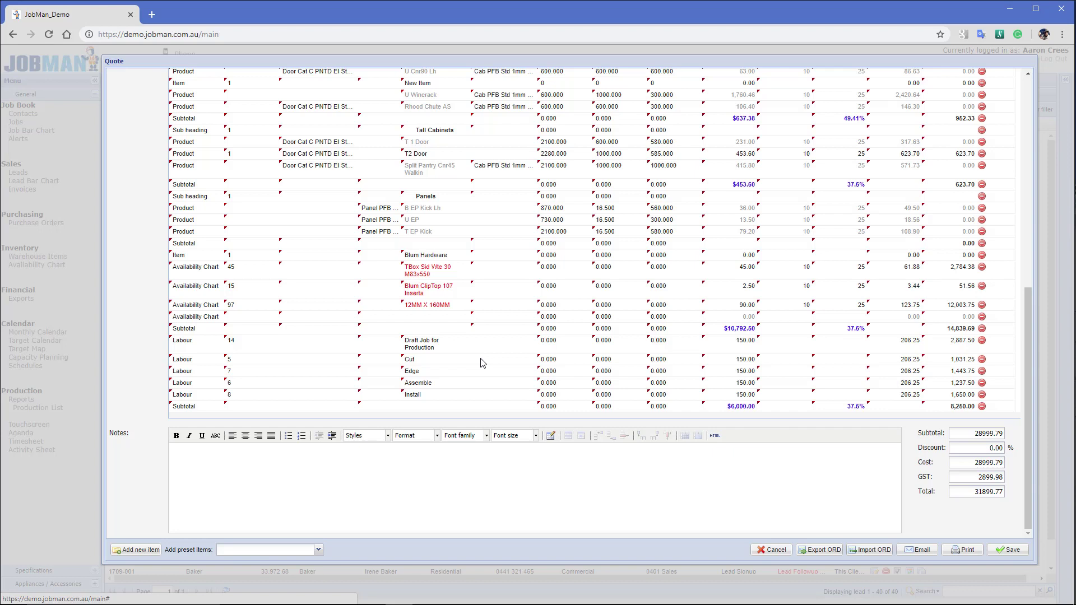
# Save quote 1902-003/01 at 31,899.77 and duplicate it as 1902-003/02
pyautogui.scroll(5, 494, 314)
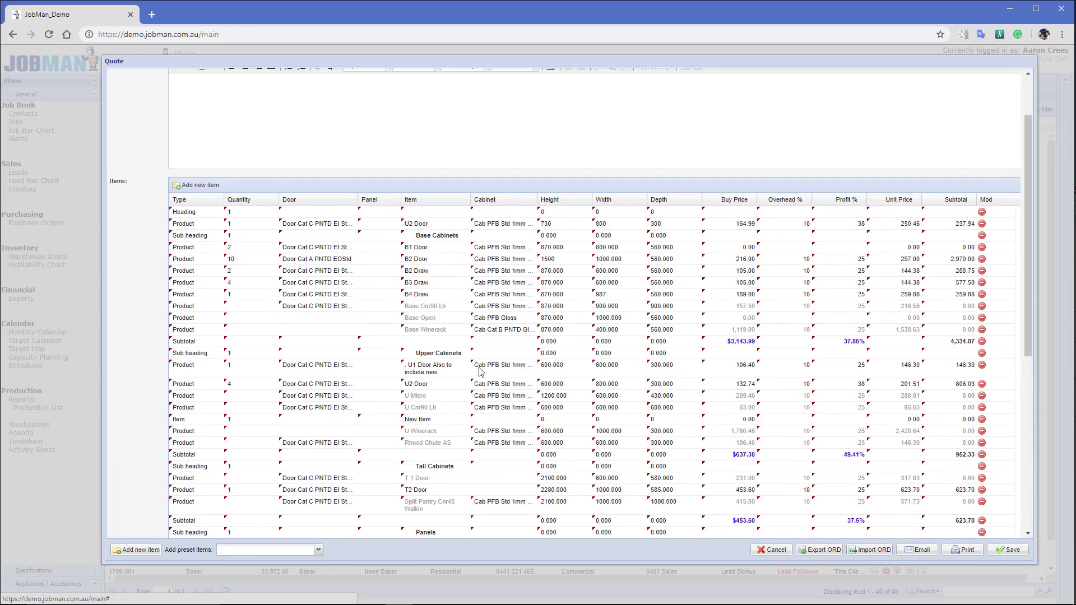
pyautogui.scroll(-4, 378, 276)
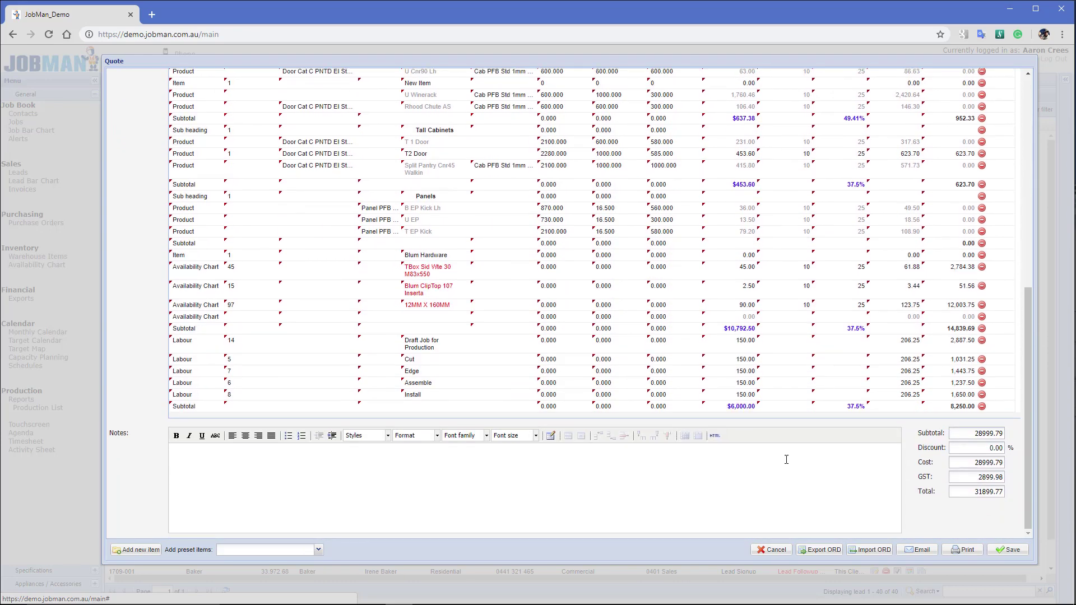
pyautogui.click(1011, 550)
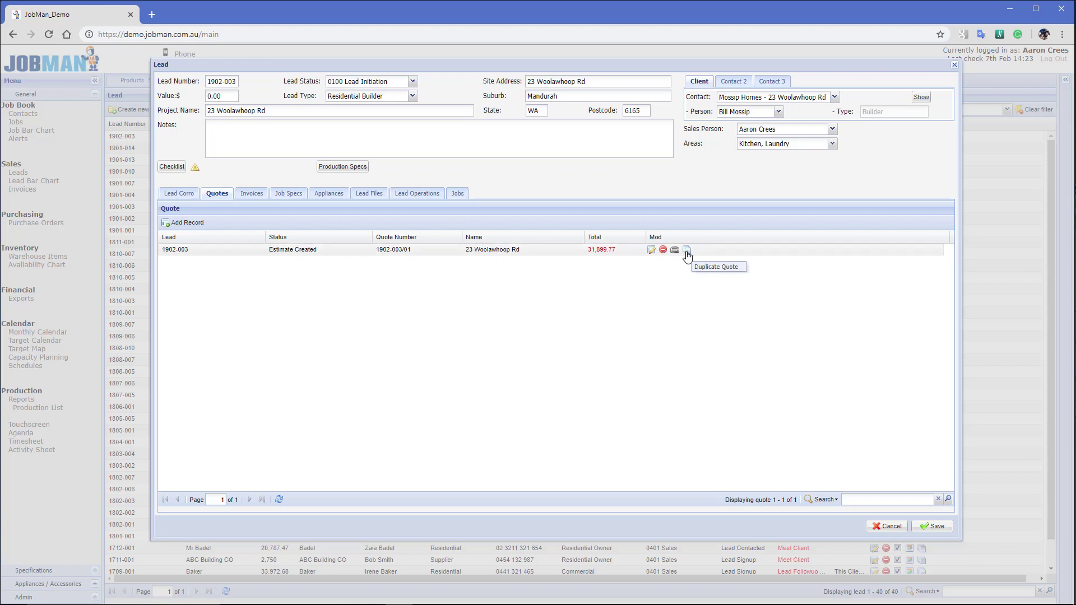
pyautogui.click(686, 250)
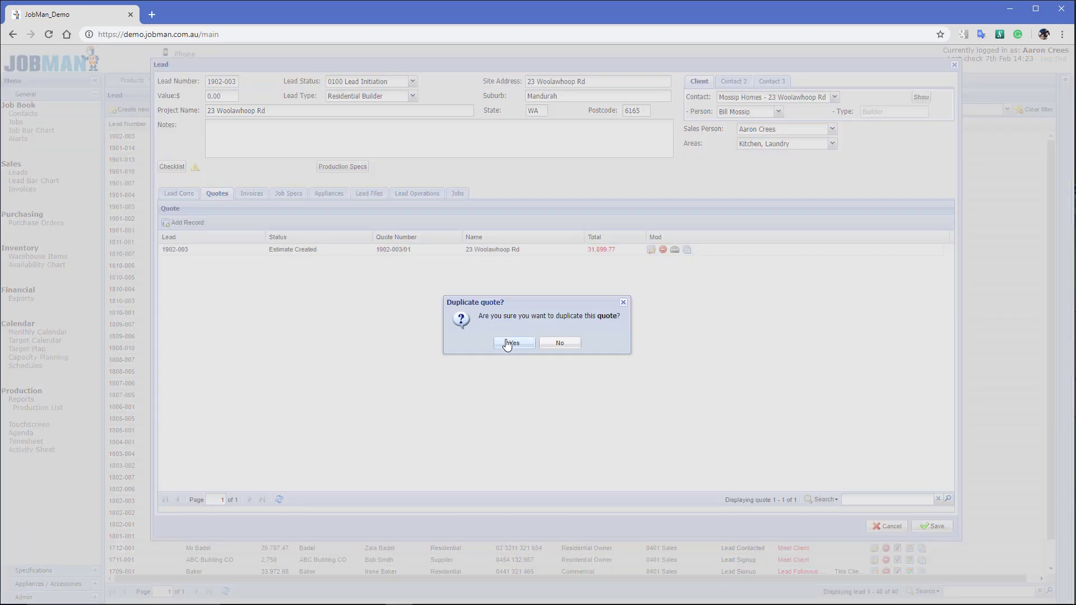
pyautogui.click(509, 343)
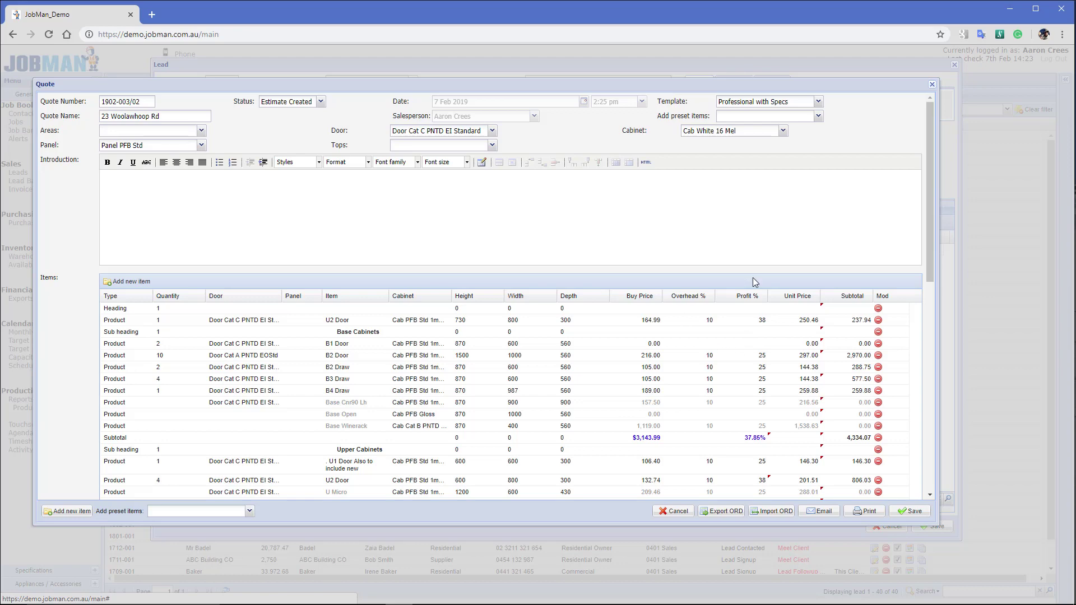
pyautogui.click(754, 357)
pyautogui.press('Return')
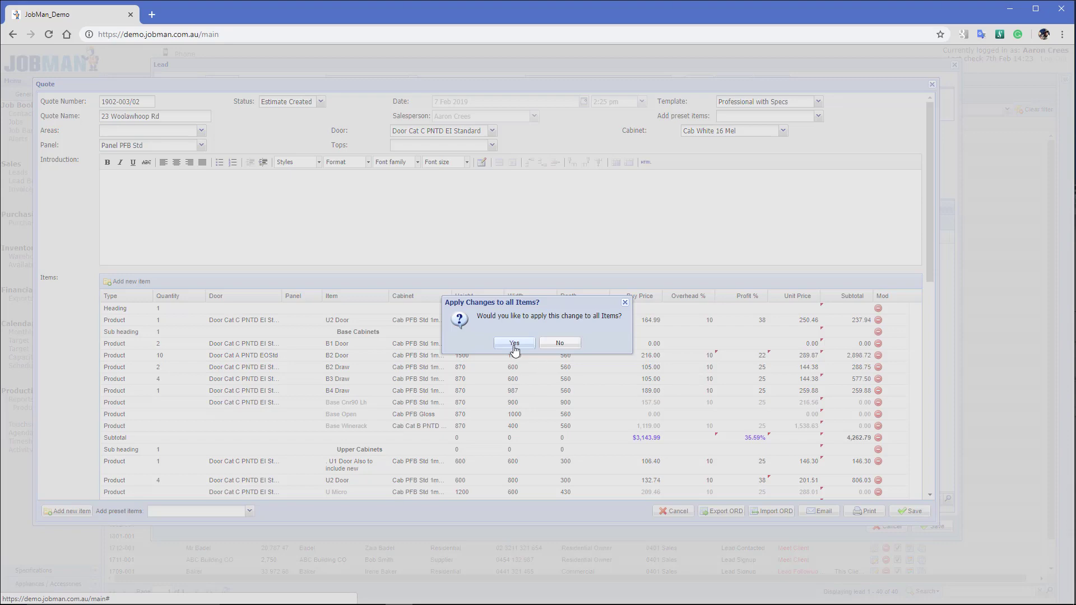
pyautogui.click(512, 347)
pyautogui.scroll(-15, 816, 440)
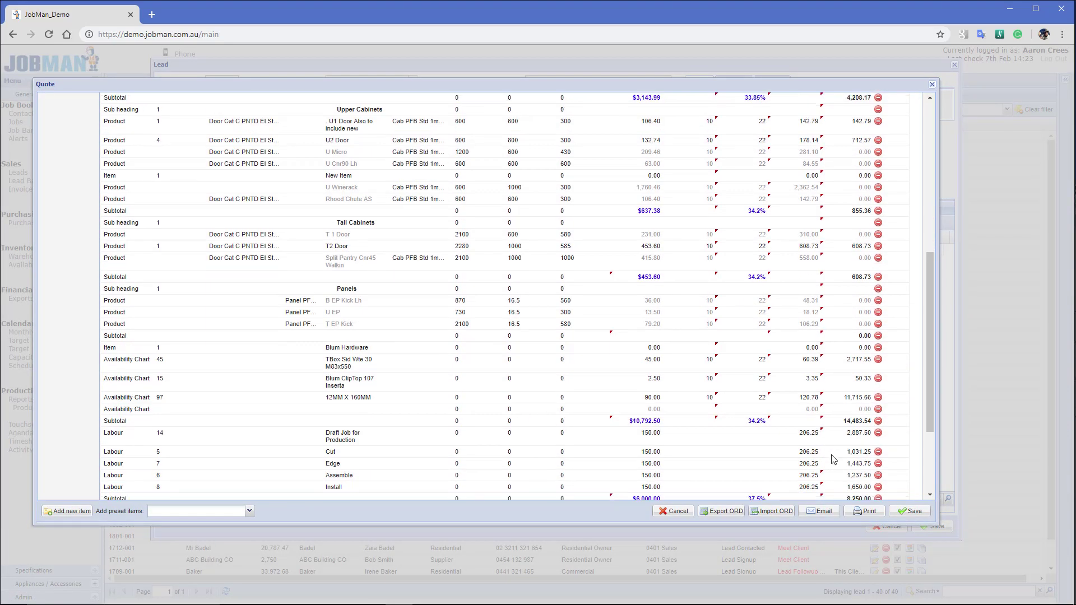
pyautogui.scroll(5, 733, 320)
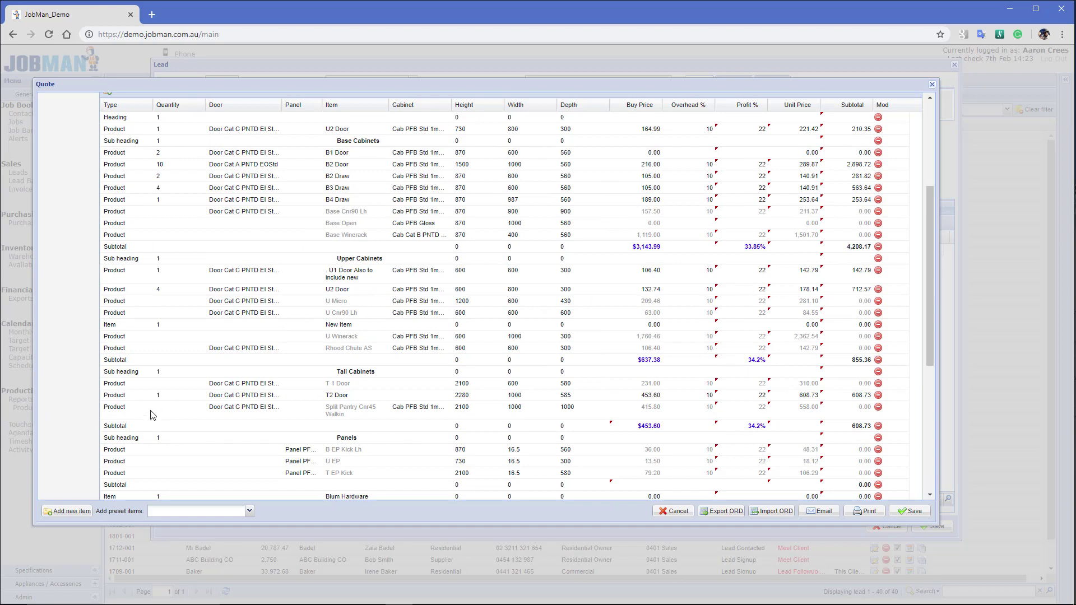
pyautogui.scroll(-1, 122, 437)
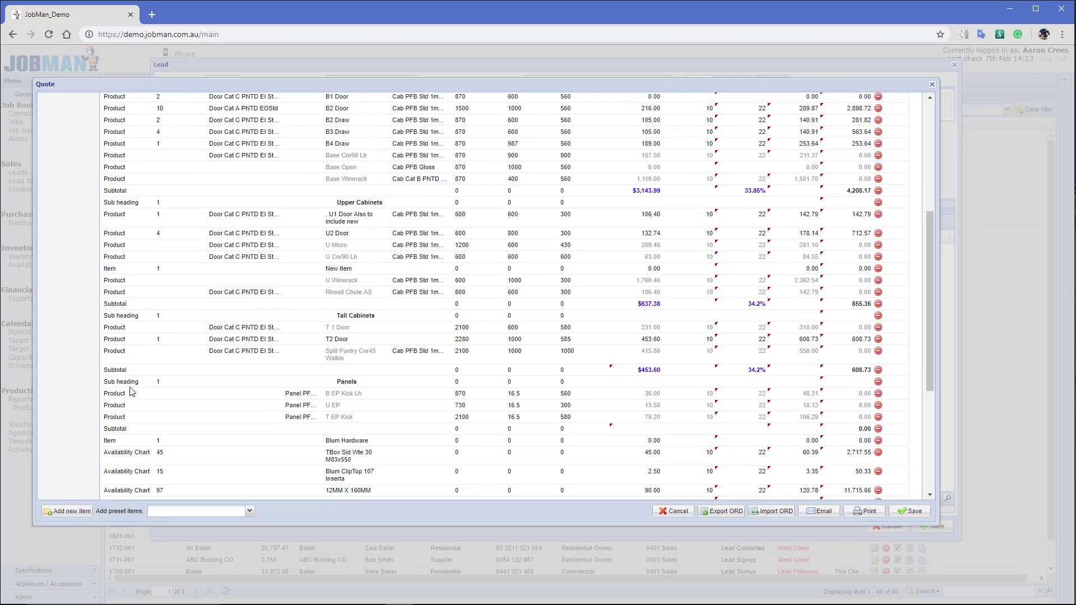
pyautogui.scroll(-1, 132, 395)
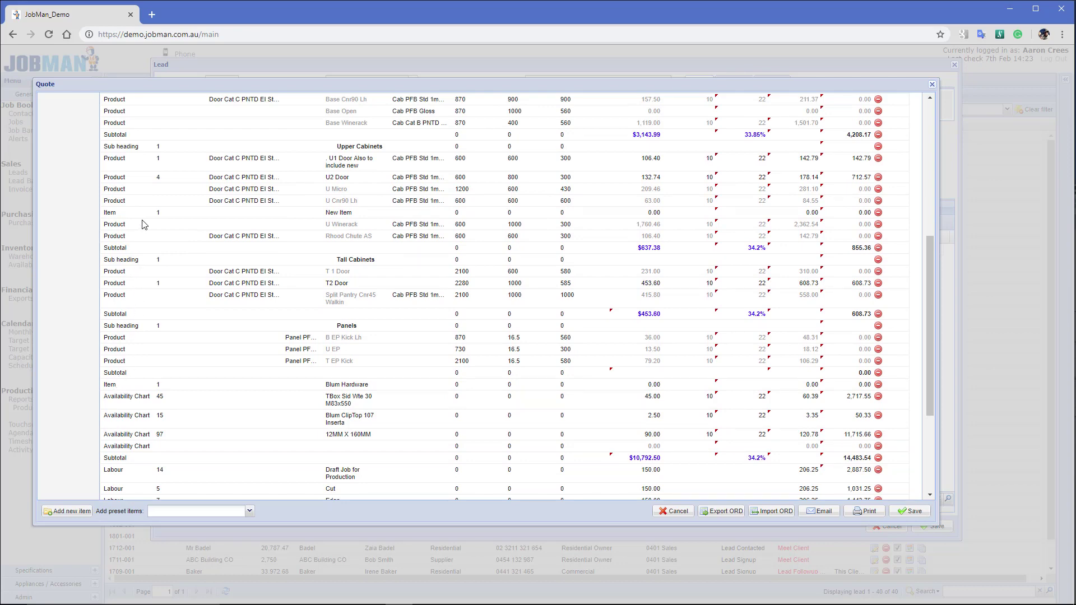
pyautogui.scroll(2, 334, 244)
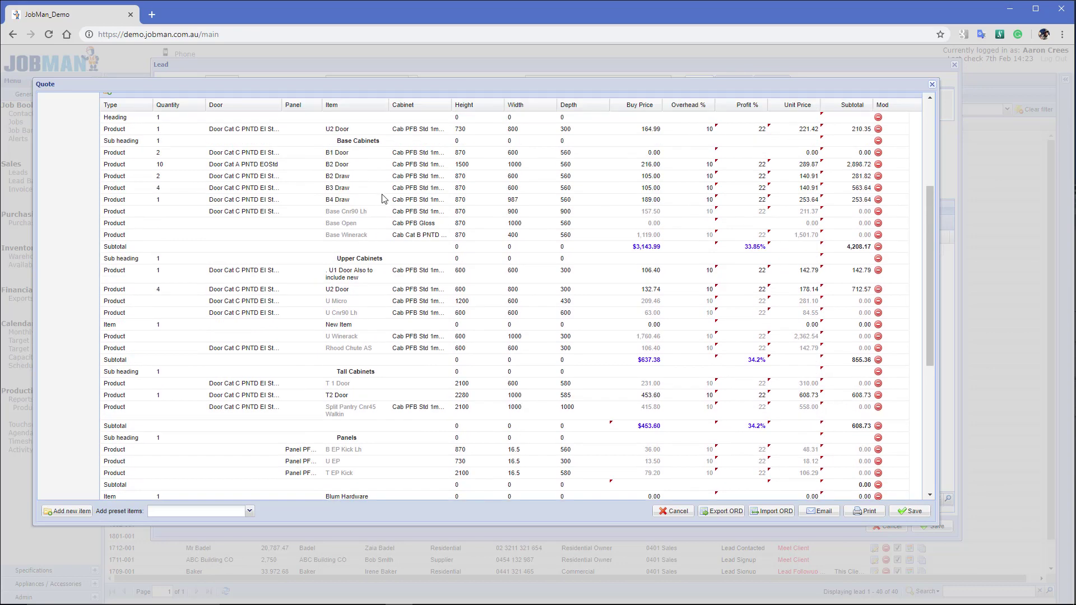
pyautogui.scroll(2, 383, 198)
pyautogui.scroll(-2, 380, 175)
# Insert a Percentage line directly below the Base Cabinets subtotal
pyautogui.click(123, 249)
pyautogui.click(70, 512)
pyautogui.click(126, 262)
pyautogui.click(147, 259)
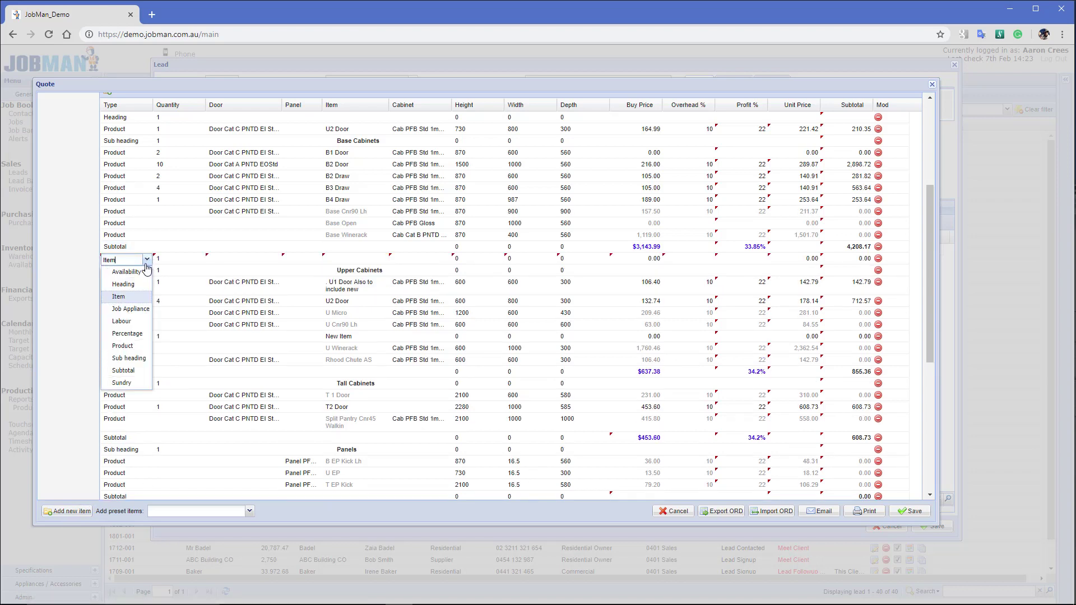
pyautogui.click(127, 334)
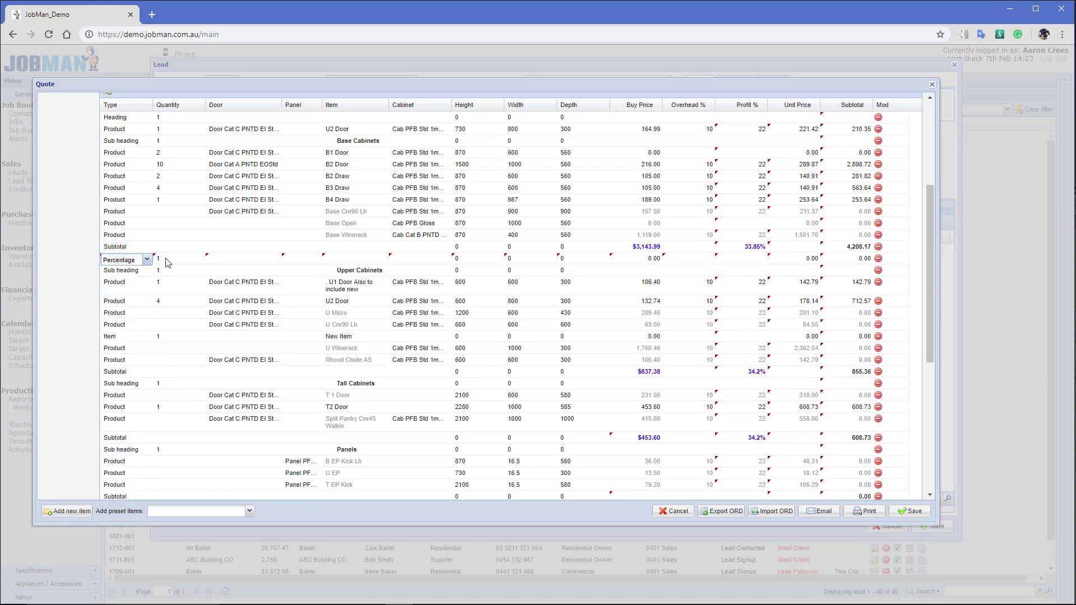
# Set the Percentage line's unit price and buy price to 20
pyautogui.click(814, 260)
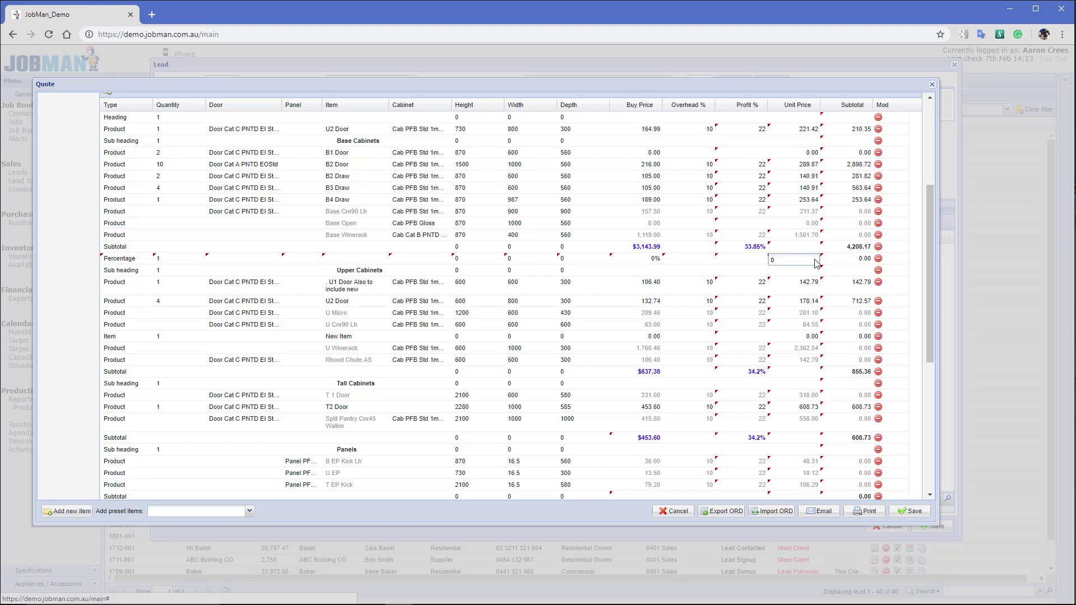
pyautogui.click(741, 265)
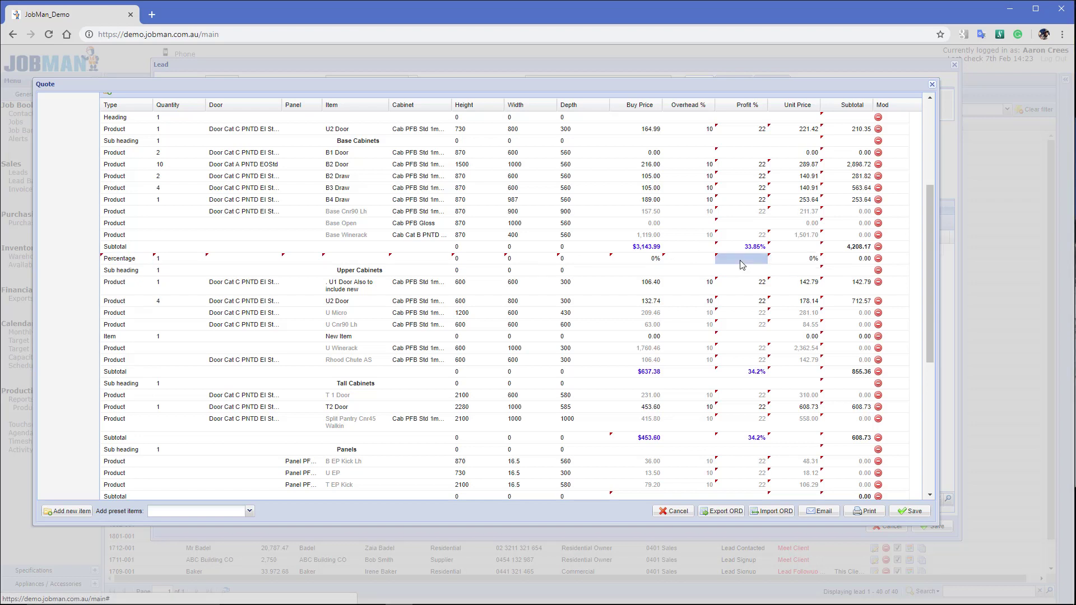
pyautogui.write('25')
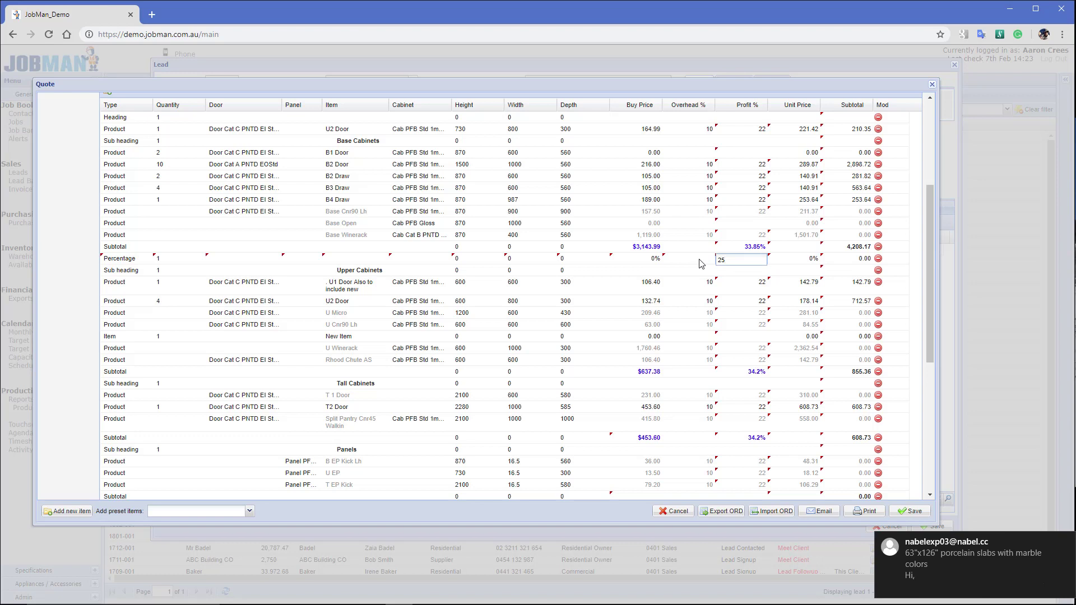
pyautogui.click(796, 265)
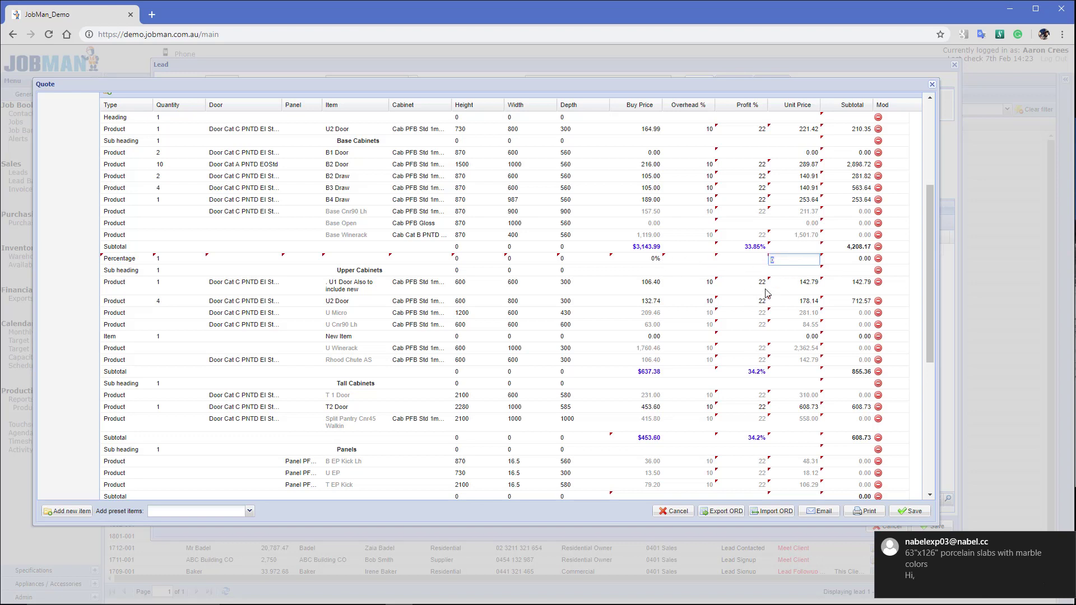
pyautogui.write('20')
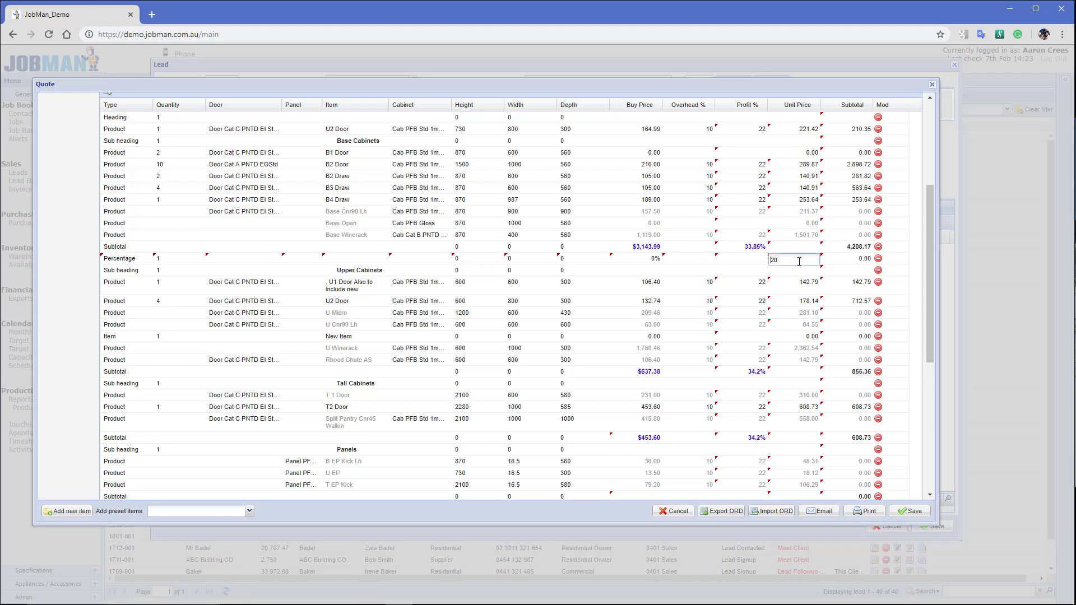
pyautogui.click(643, 264)
pyautogui.write('20')
pyautogui.press('Return')
pyautogui.click(692, 250)
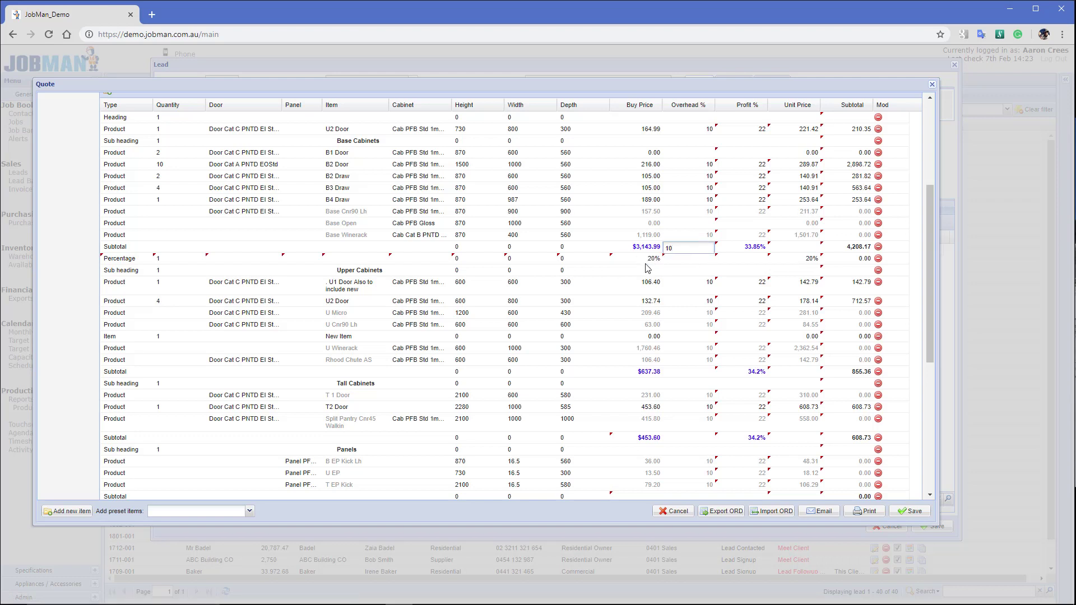
pyautogui.click(602, 260)
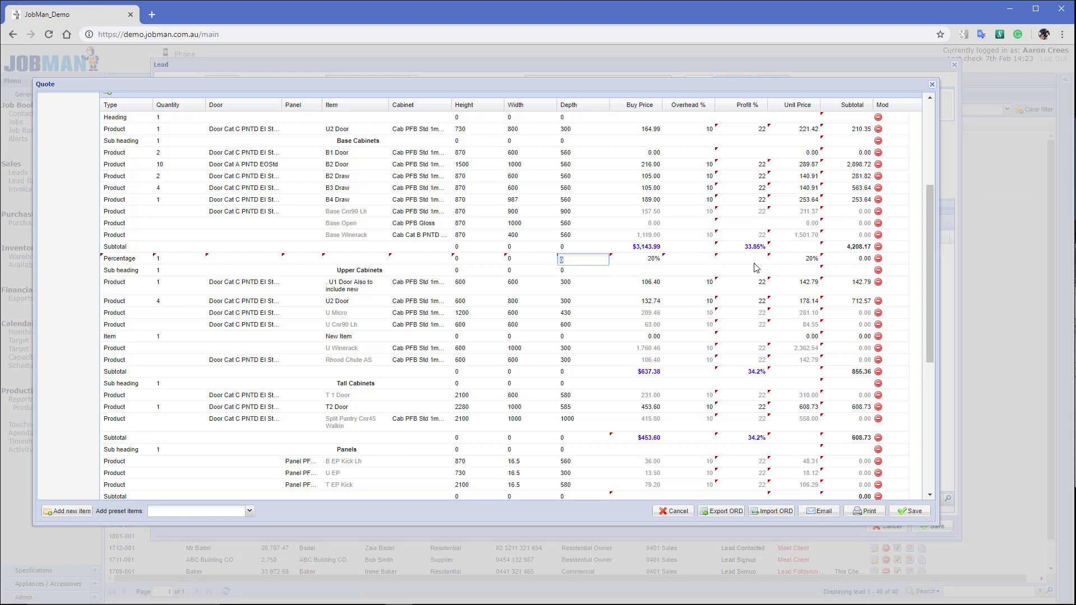
pyautogui.click(798, 262)
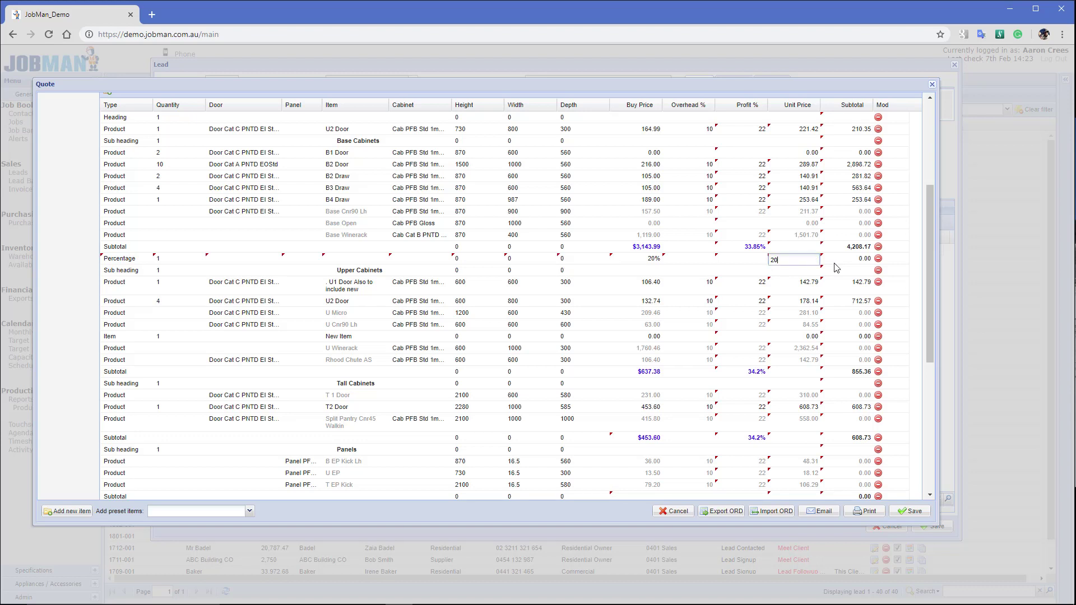
pyautogui.click(848, 262)
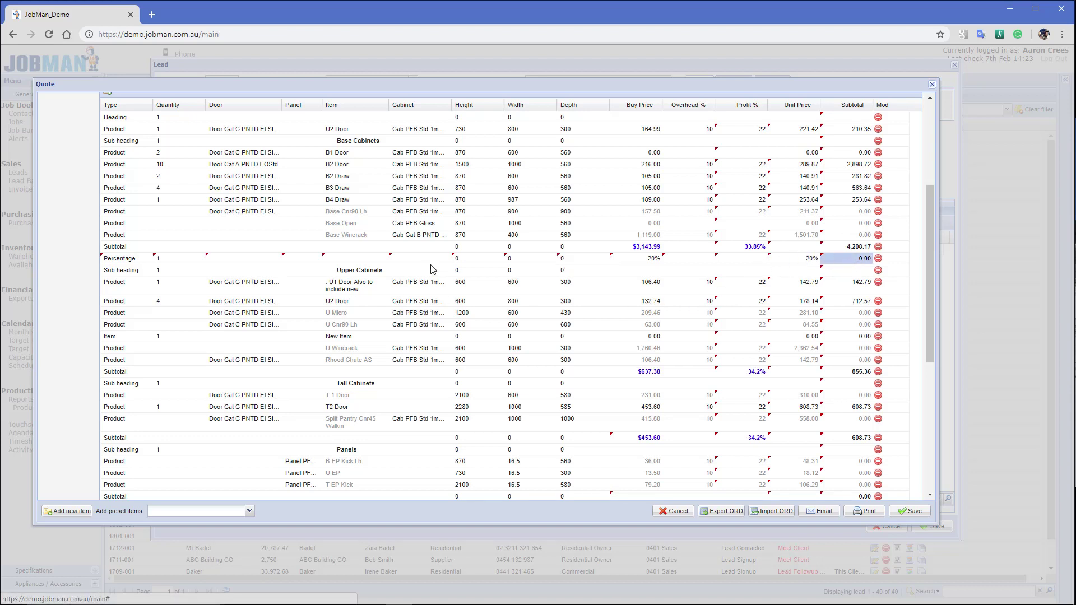
# Enter 20 as the Percentage line's item text
pyautogui.click(364, 263)
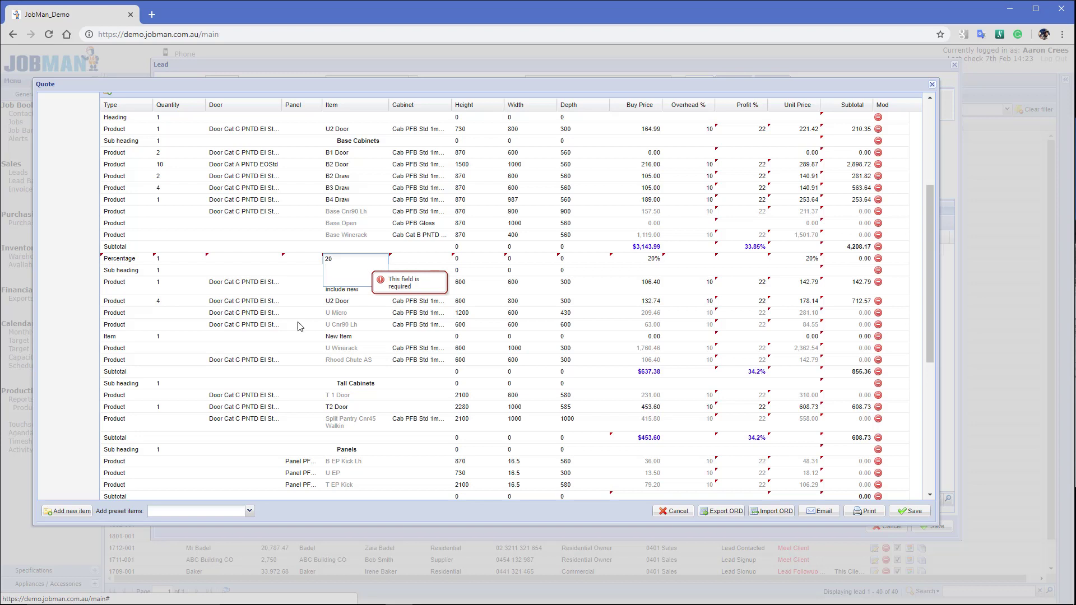
pyautogui.click(275, 320)
pyautogui.click(354, 259)
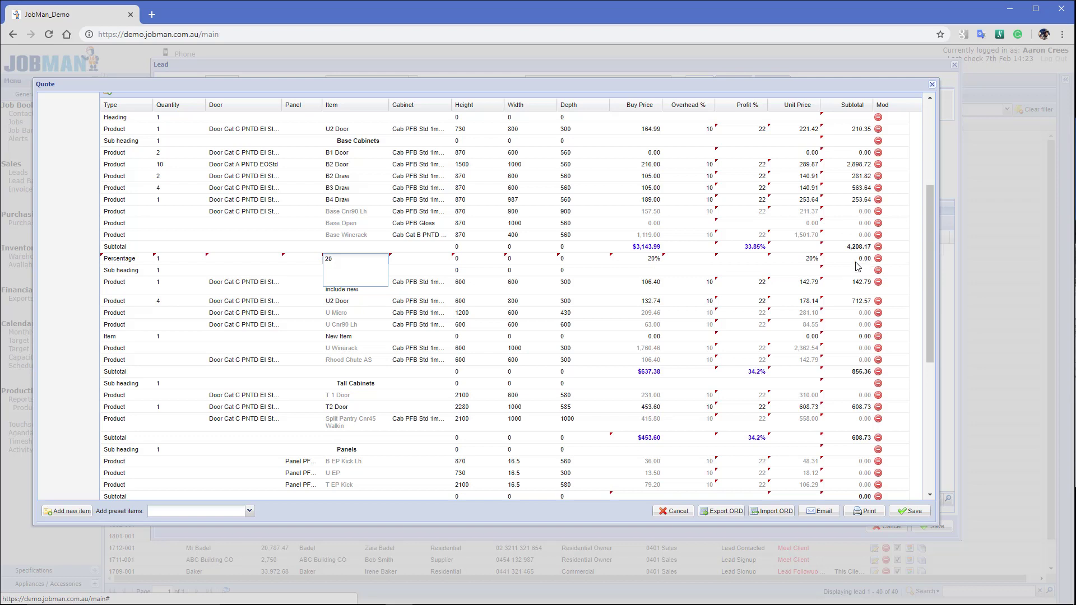
pyautogui.click(658, 105)
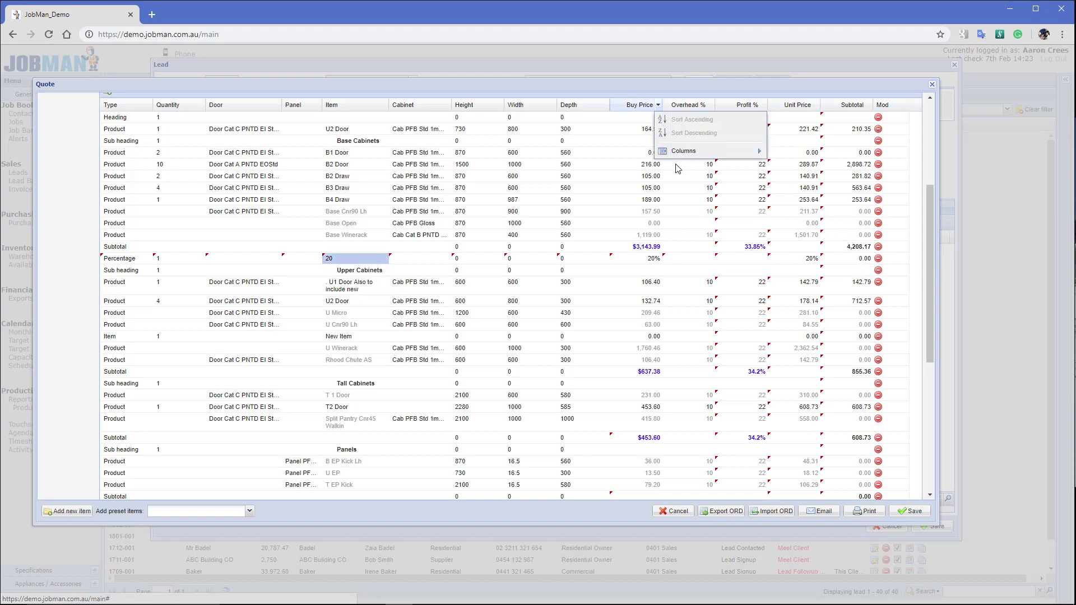
pyautogui.moveTo(692, 159)
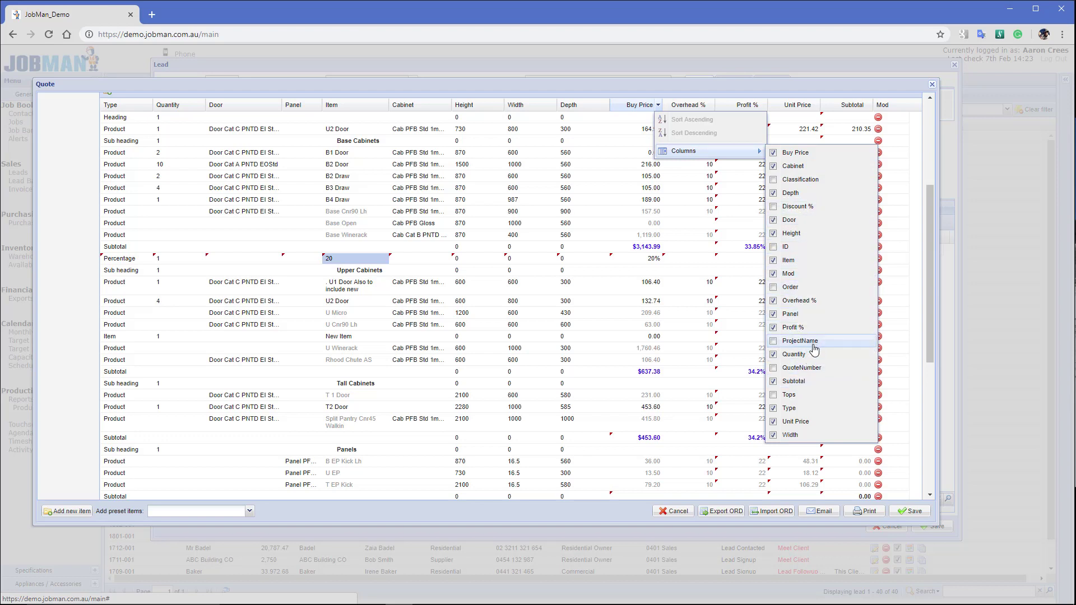
pyautogui.click(450, 92)
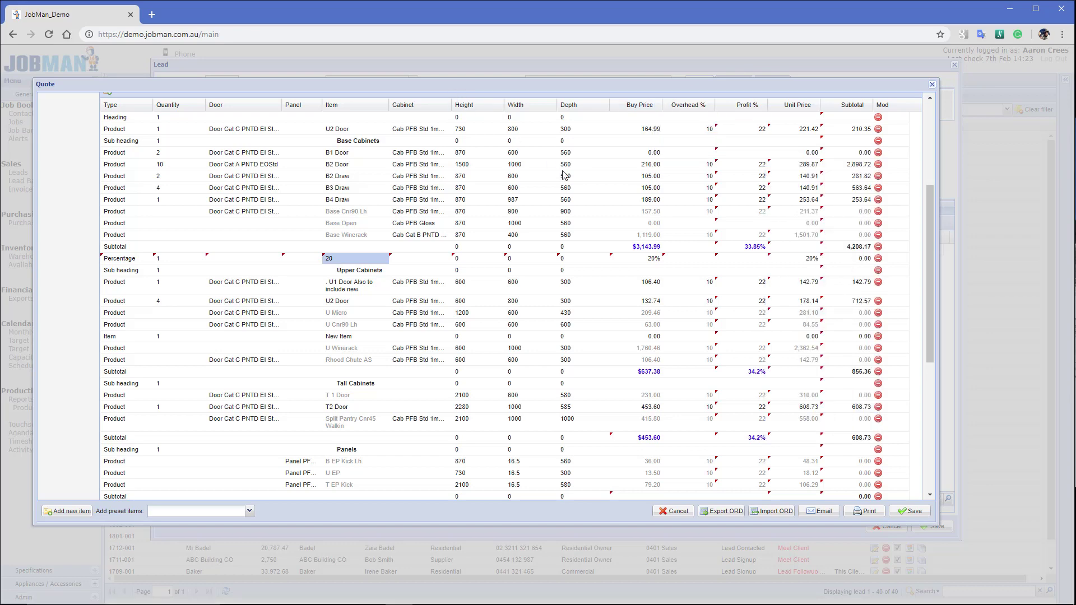
pyautogui.scroll(3, 685, 346)
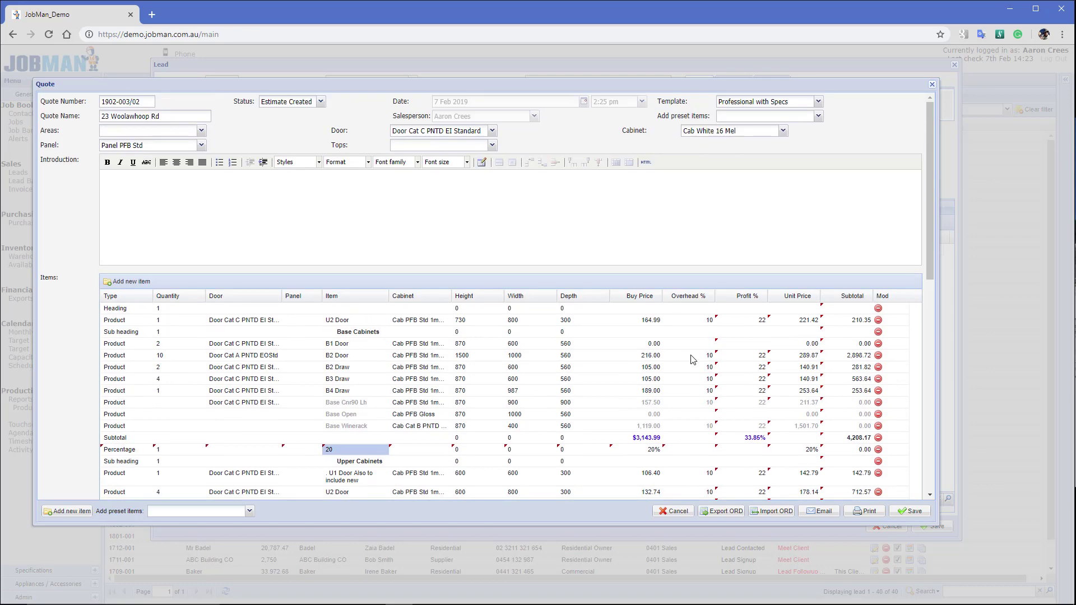
# Apply the Professional with Specs template to the quote, replacing its introduction text with the template's
pyautogui.click(819, 102)
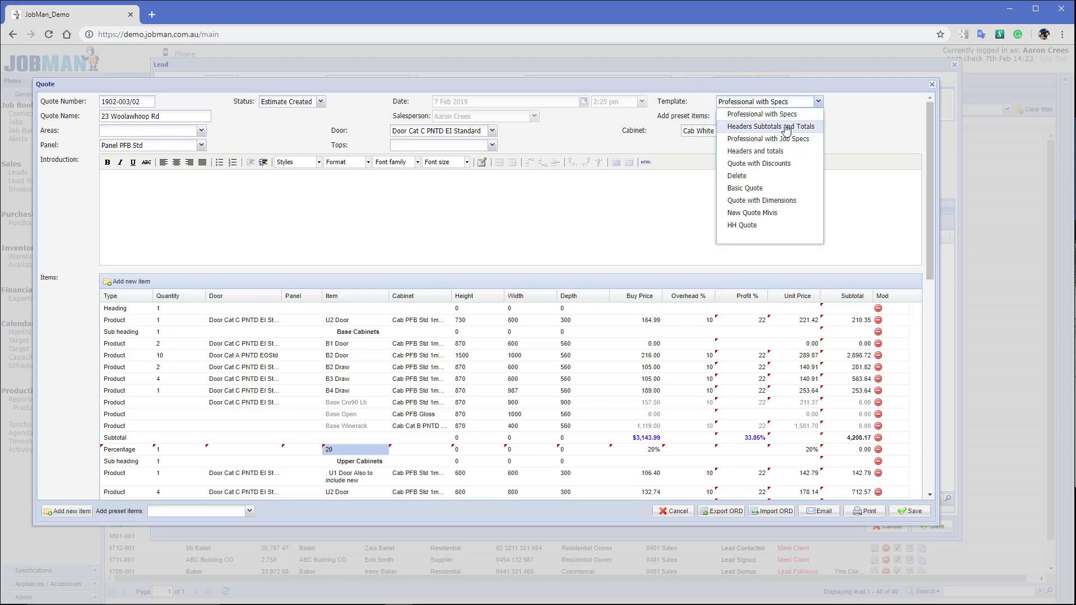
pyautogui.click(785, 115)
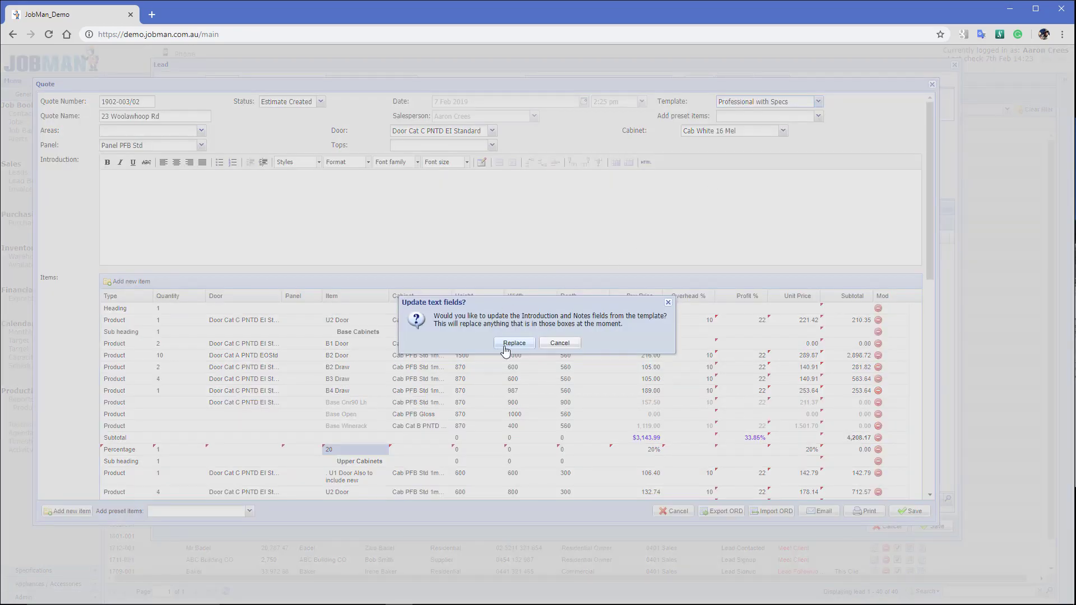
pyautogui.click(506, 344)
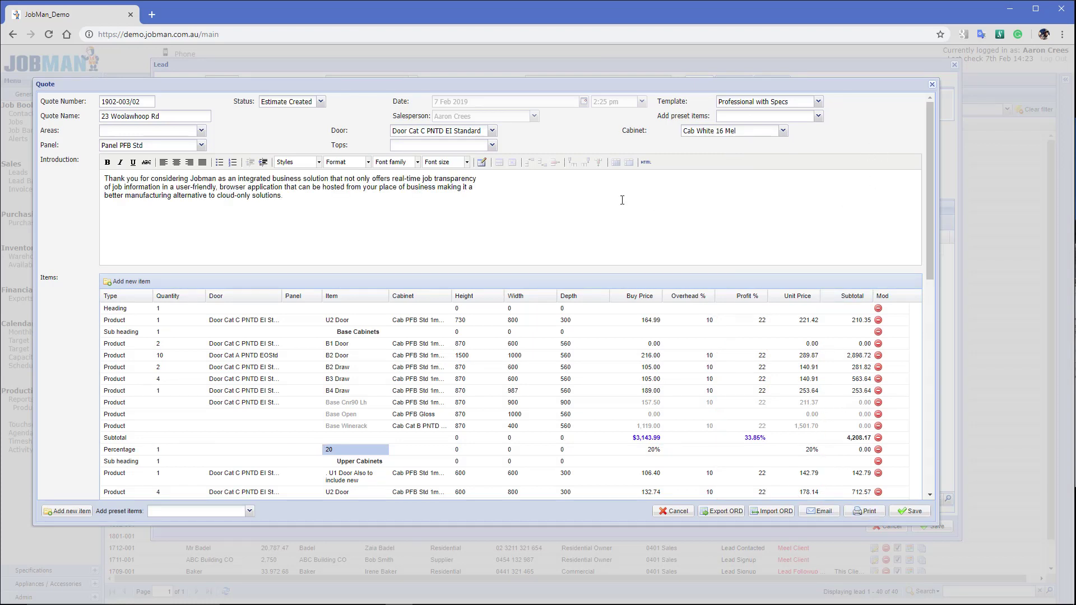
# Print quote 1902-003/02 to a PDF in a new tab, glance through it, and return to JobMan
pyautogui.click(869, 512)
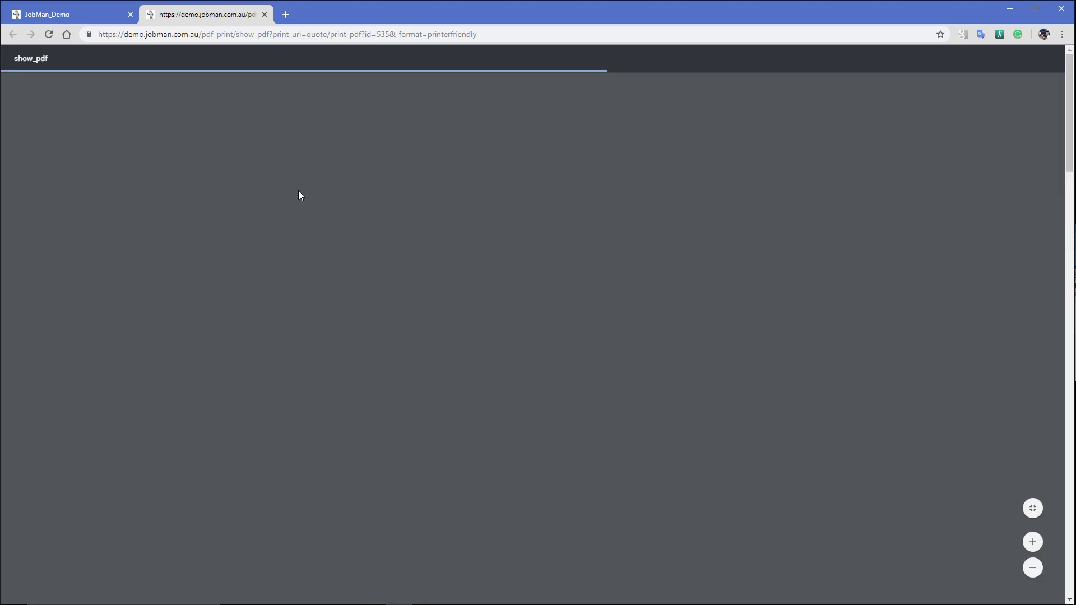
pyautogui.scroll(-3, 595, 359)
pyautogui.scroll(3, 596, 357)
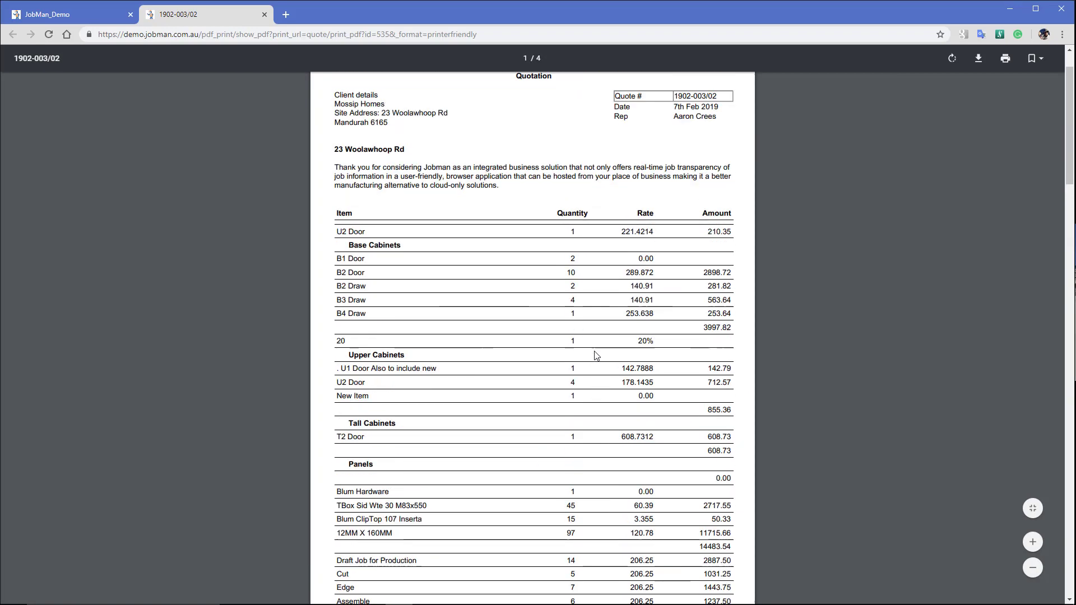
pyautogui.click(98, 2)
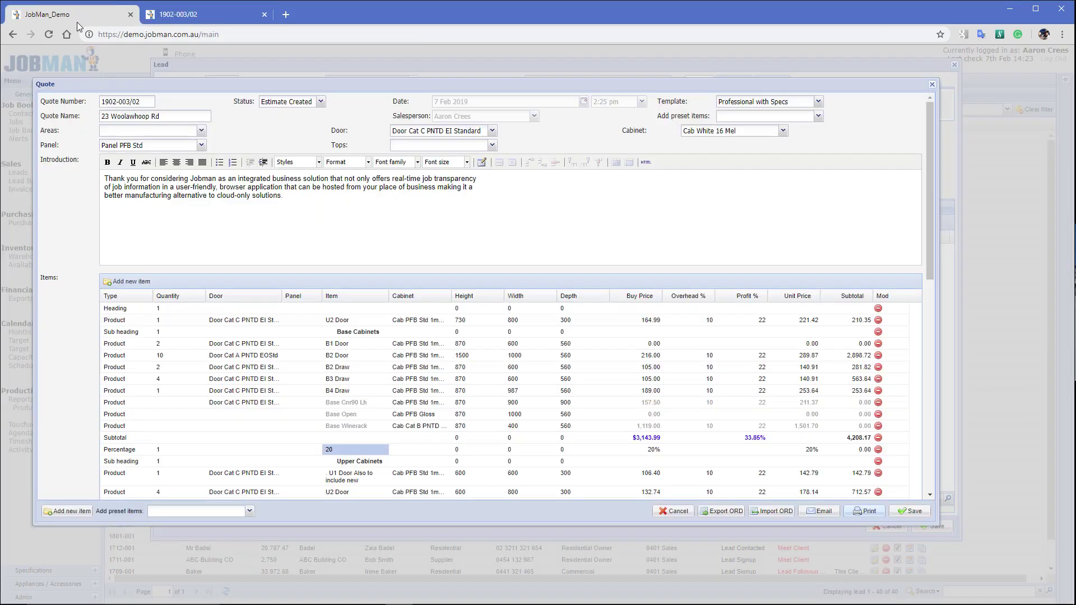
# Switch the quote's template to Headers Subtotals and Totals, replacing the Introduction and Notes text
pyautogui.click(818, 101)
pyautogui.click(771, 126)
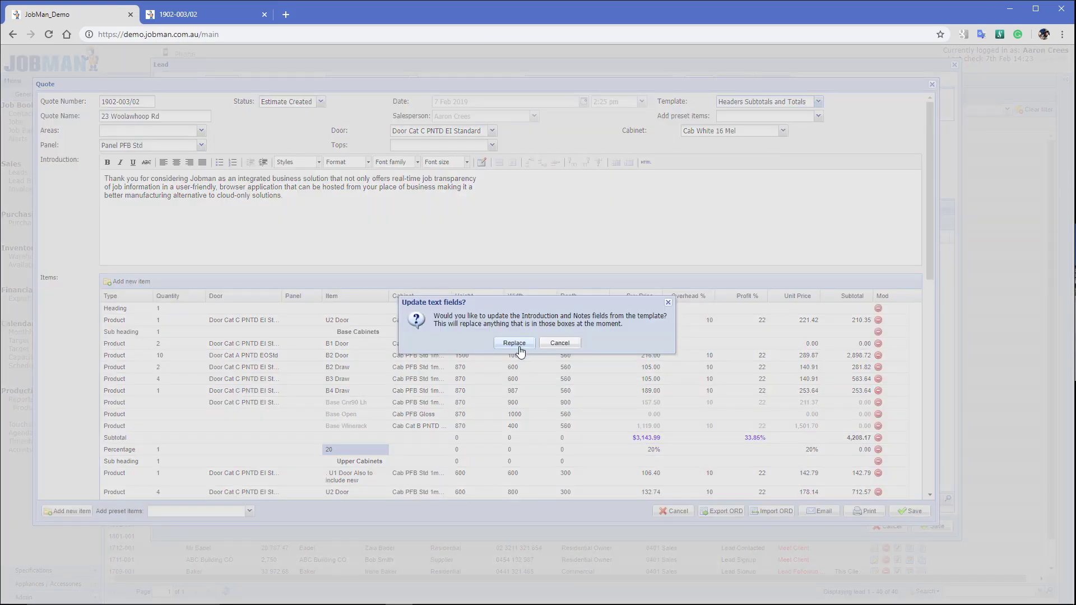
pyautogui.click(516, 343)
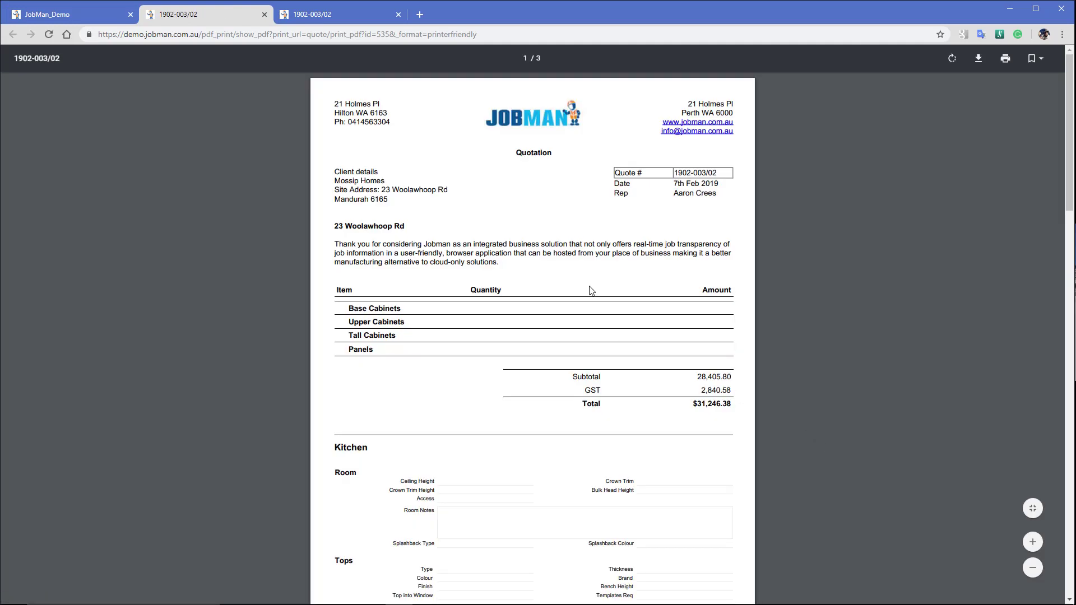
# Scroll through the 3-page Headers Subtotals and Totals quote PDF totalling $31,246.38
pyautogui.scroll(-3, 603, 368)
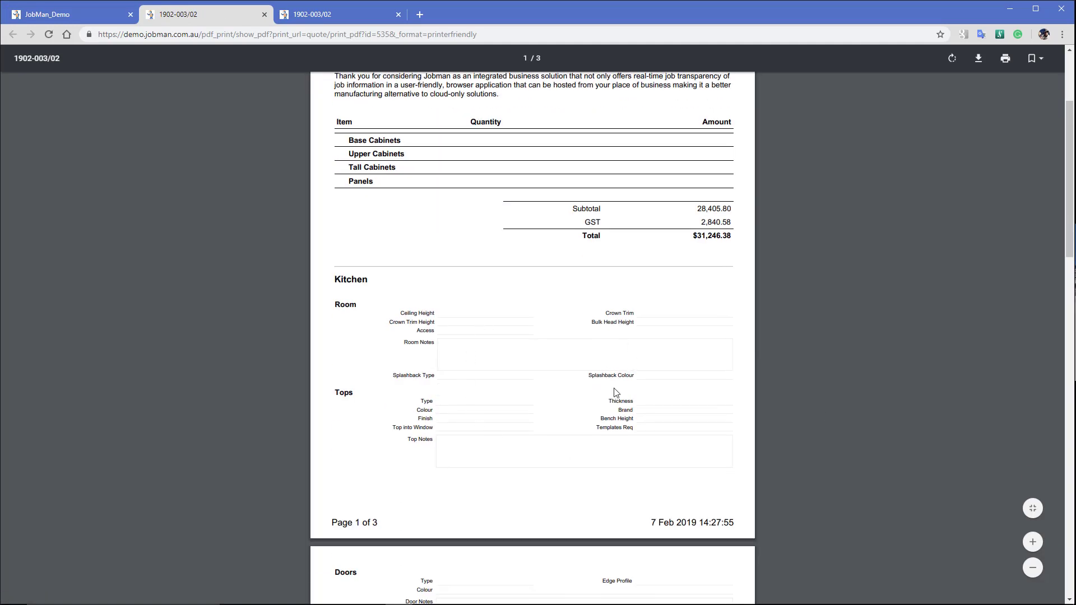
pyautogui.scroll(-7, 564, 341)
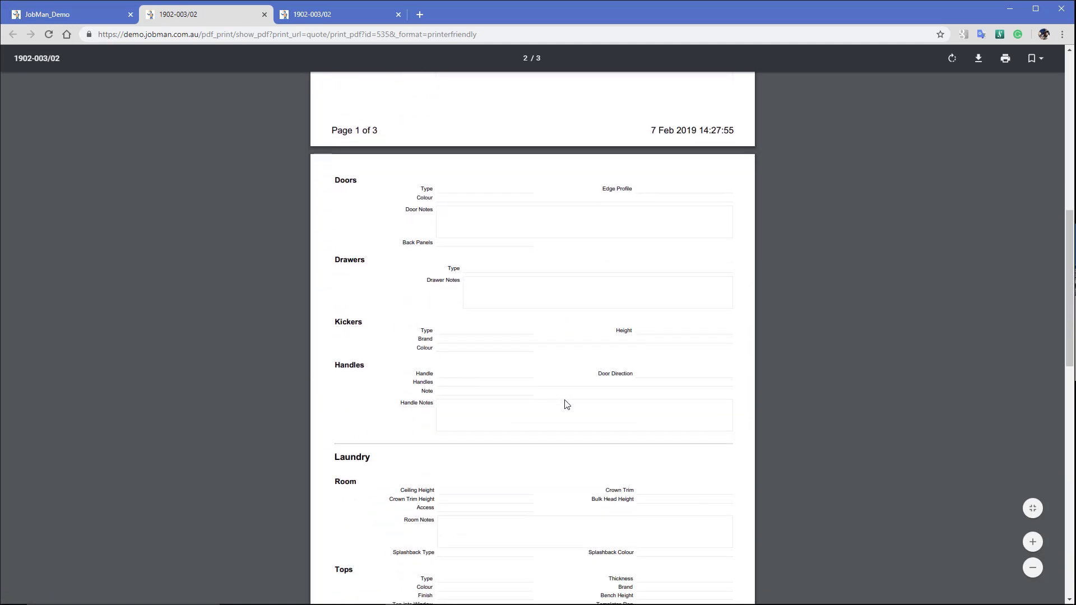
pyautogui.scroll(-4, 559, 387)
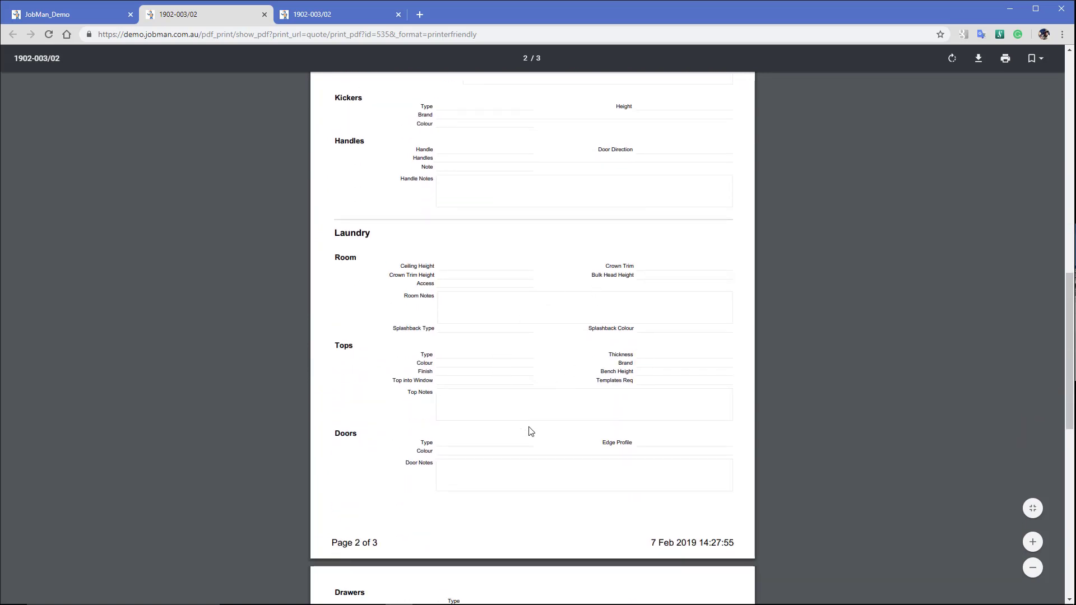
pyautogui.scroll(-4, 531, 432)
pyautogui.scroll(-1, 531, 432)
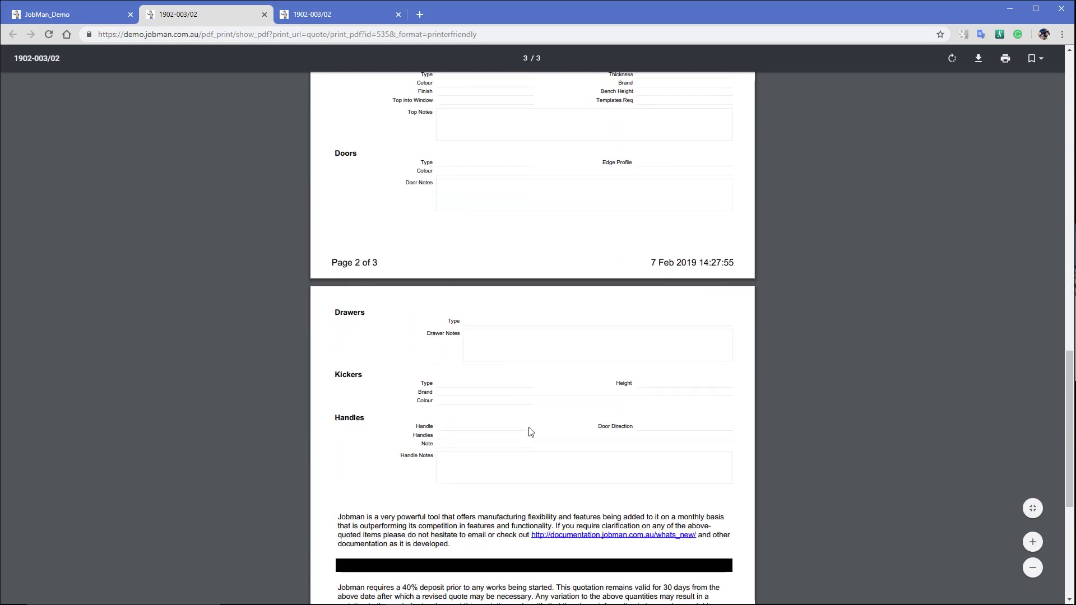
pyautogui.scroll(11, 530, 432)
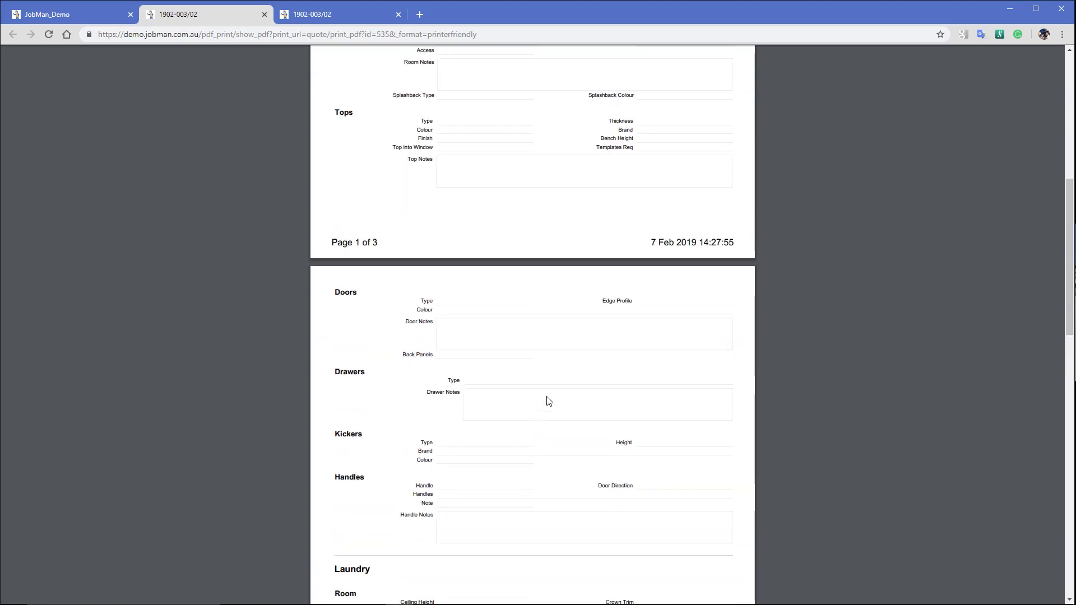
pyautogui.scroll(2, 552, 392)
pyautogui.scroll(1, 558, 401)
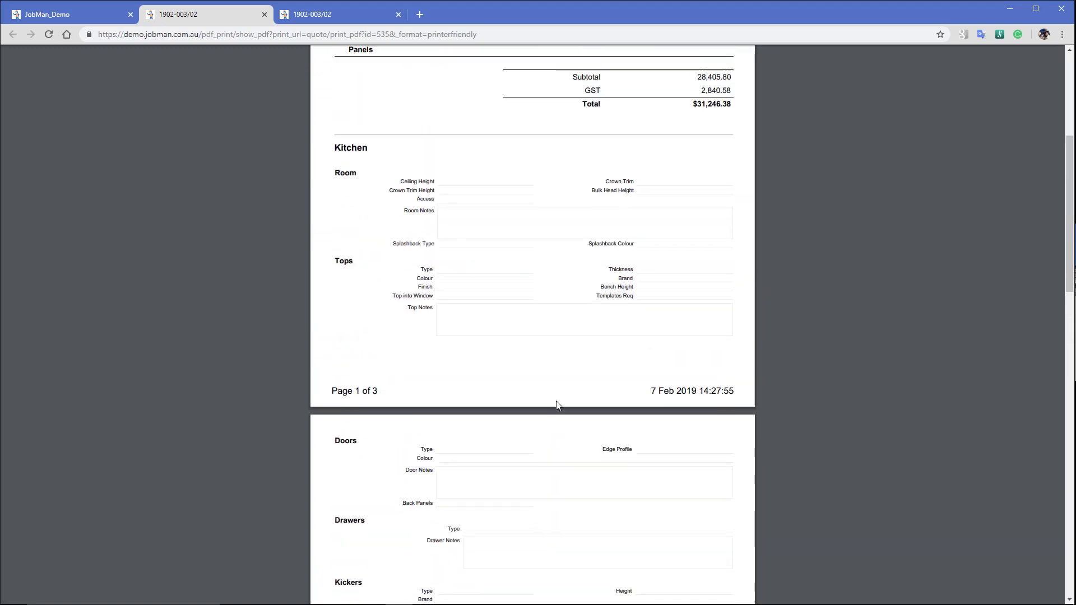
pyautogui.scroll(5, 558, 405)
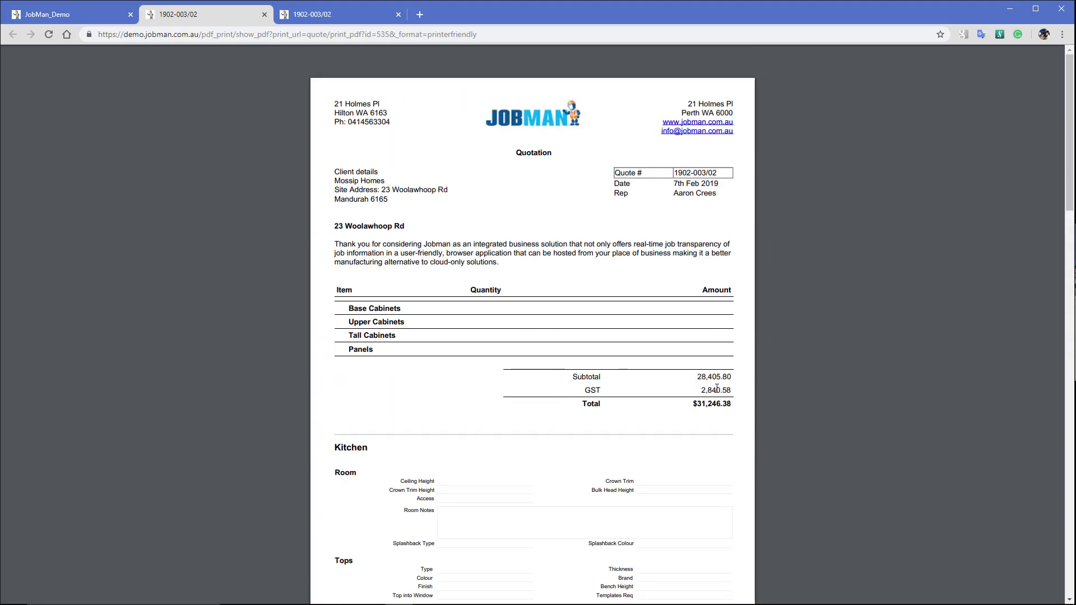
pyautogui.scroll(-3, 486, 451)
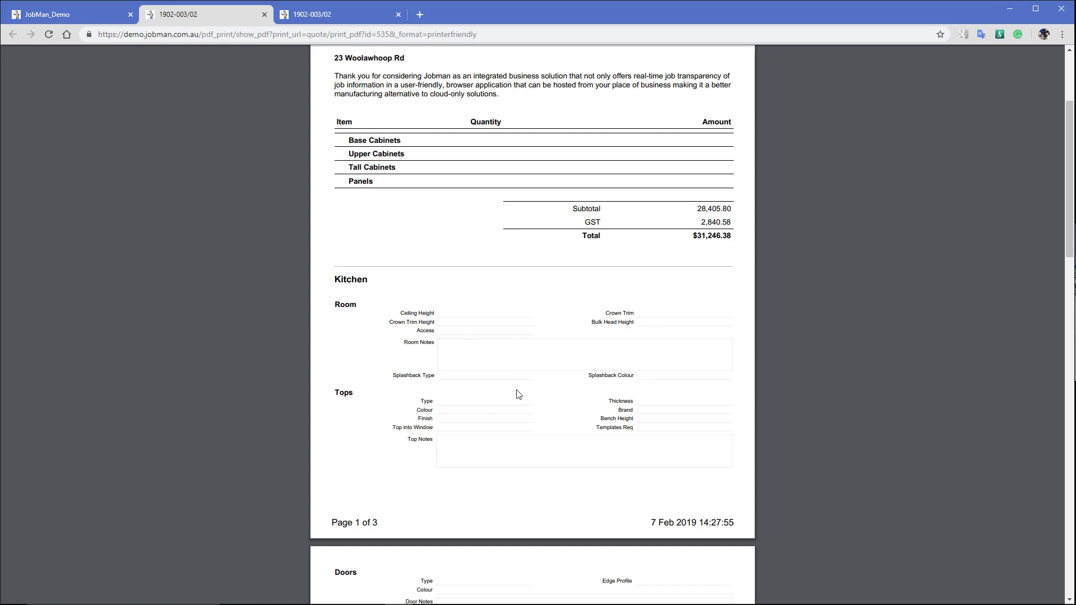
# Go back to the quote's item list in JobMan, then bring Cabinet Vision to the front
pyautogui.click(53, 16)
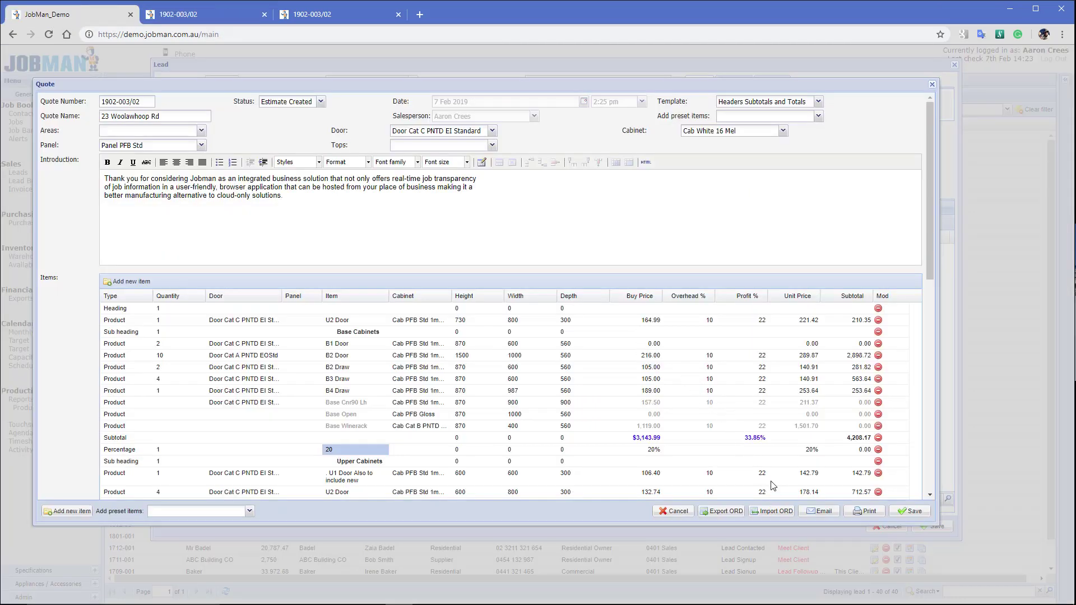
pyautogui.scroll(-3, 768, 496)
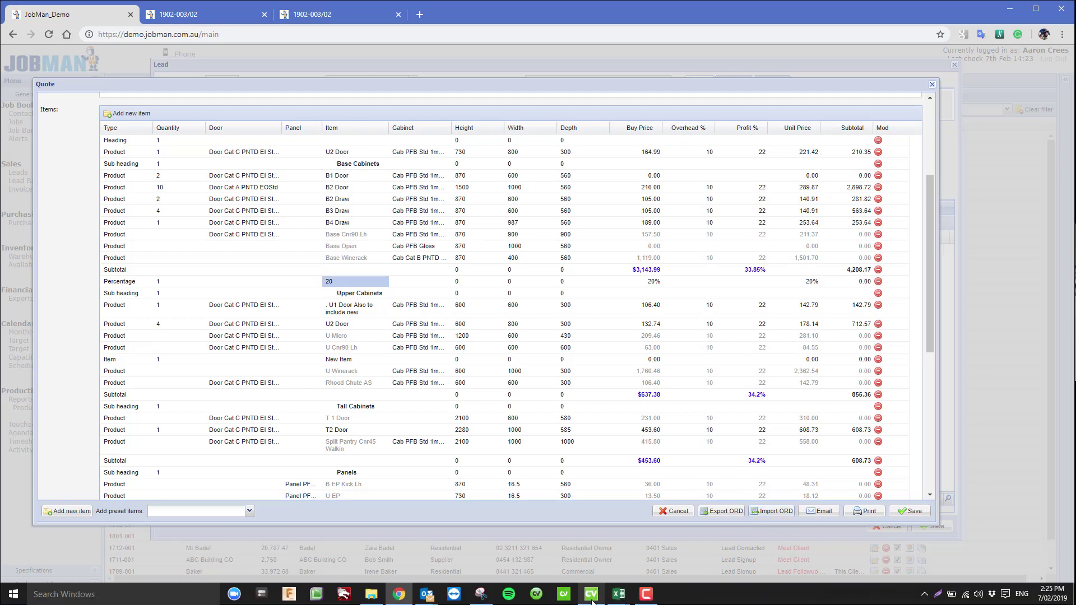
pyautogui.click(592, 596)
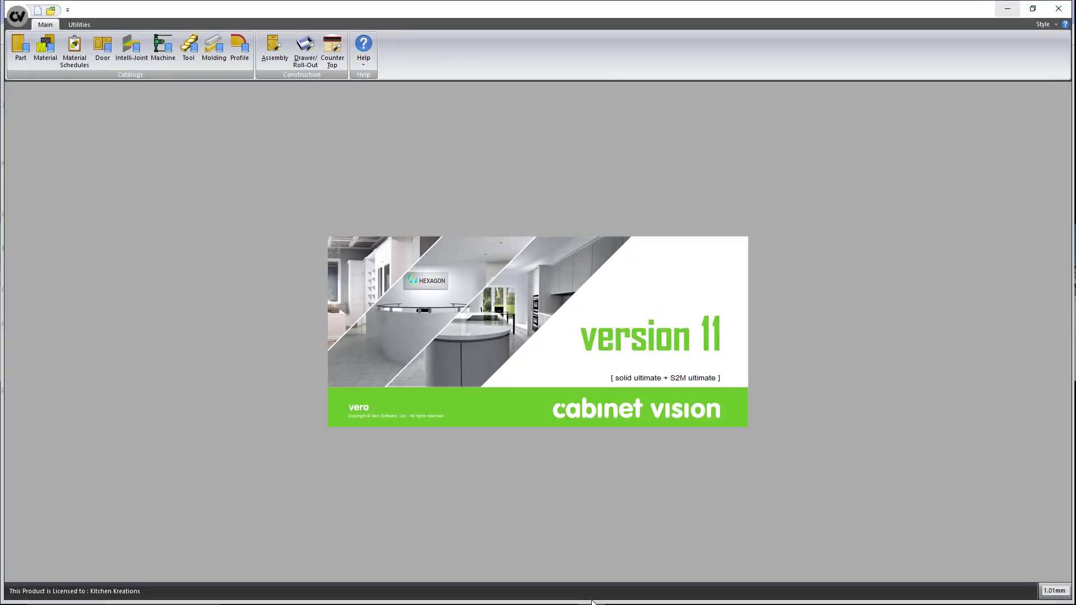
# Check the B4 Draw part's options in Cabinet Vision's Jobman_ORD parts list, then return to the JobMan quote
pyautogui.click(1007, 8)
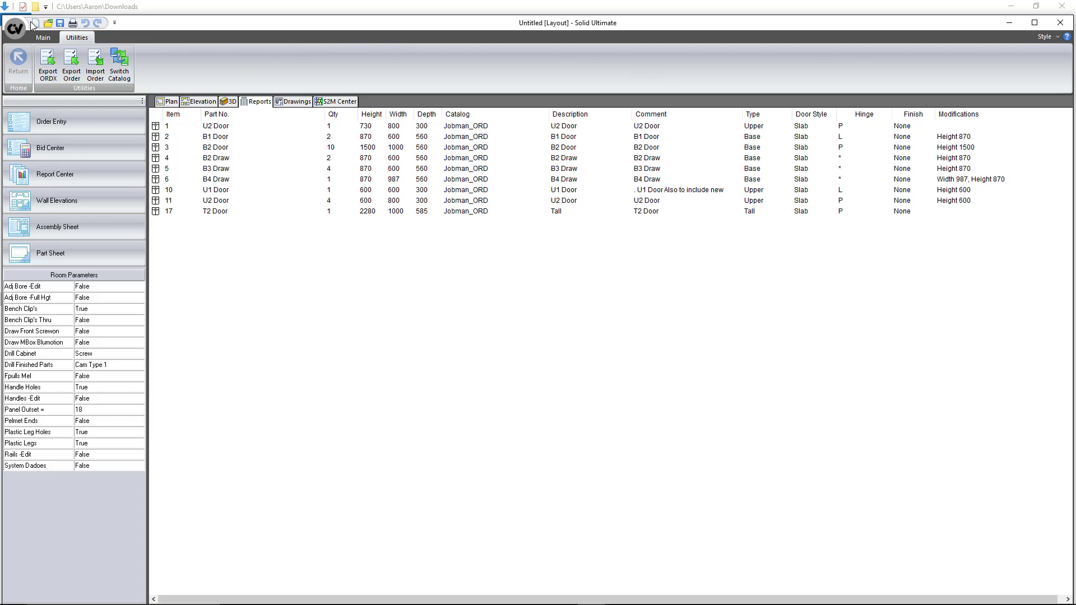
pyautogui.rightClick(164, 179)
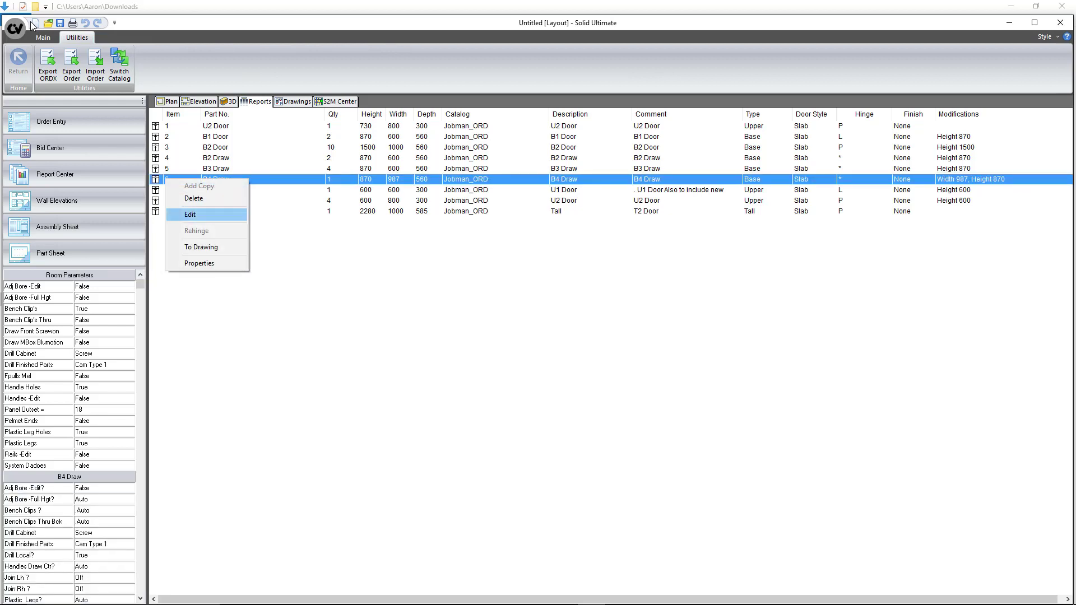
pyautogui.click(185, 215)
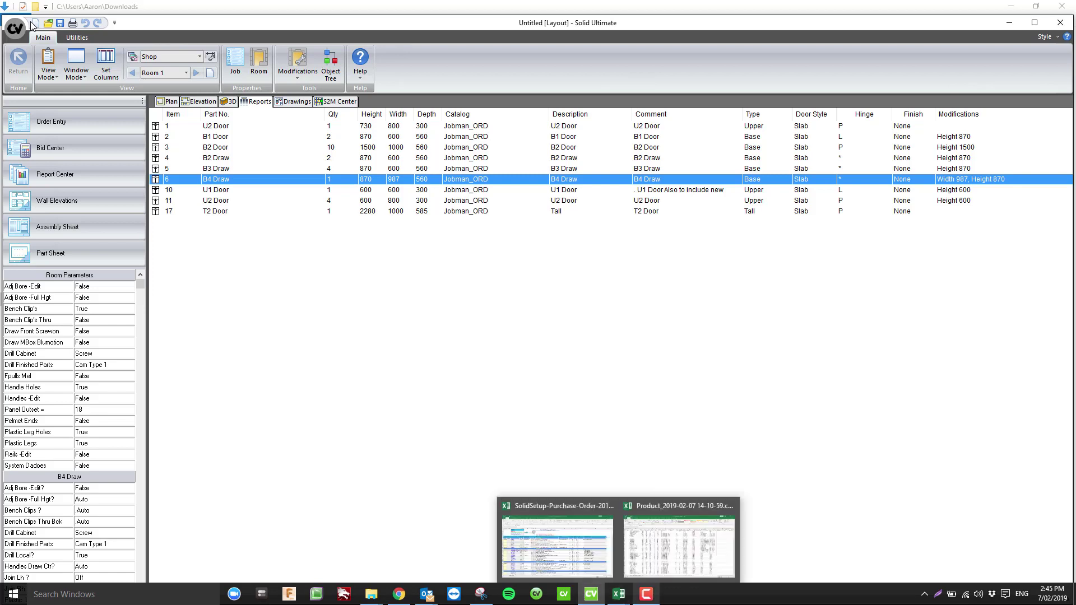
pyautogui.moveTo(646, 594)
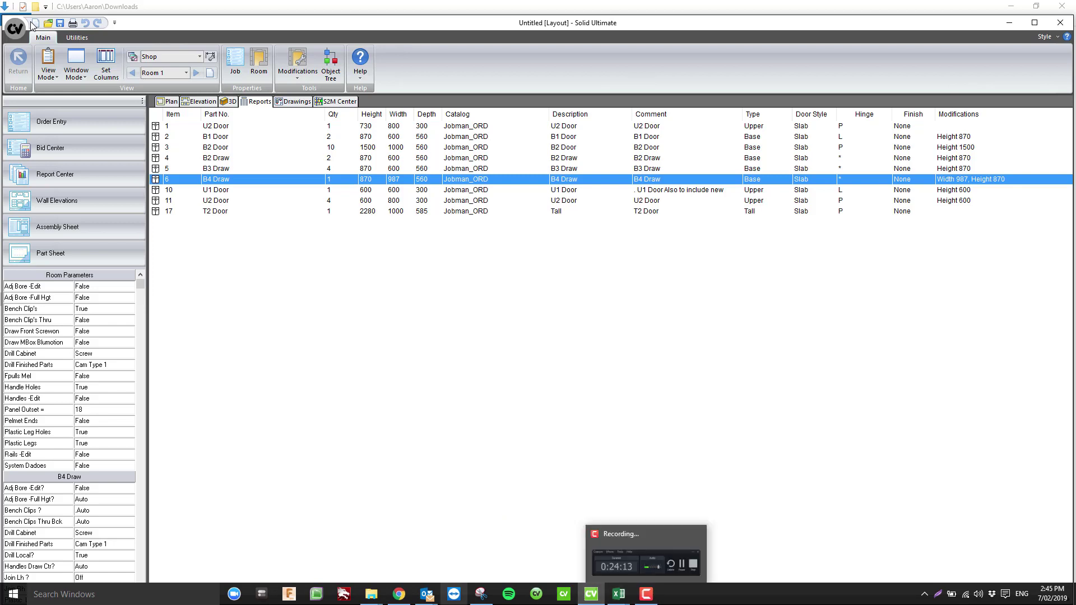
pyautogui.click(399, 594)
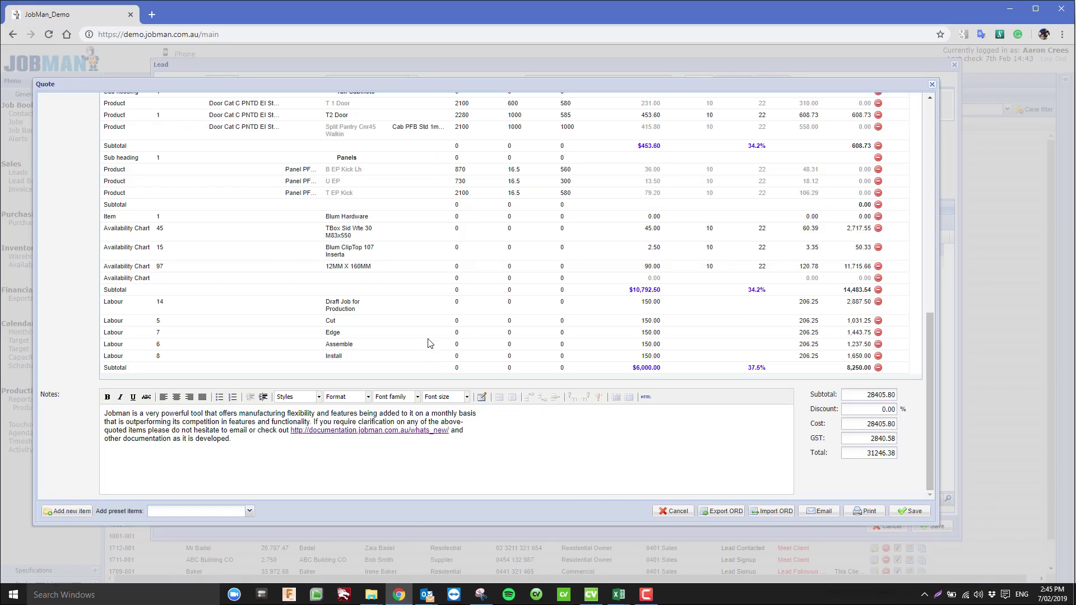
# Set quote 1902-003/02's status to Accepted, save it, and view the lead's invoices
pyautogui.scroll(4, 555, 330)
pyautogui.scroll(5, 555, 331)
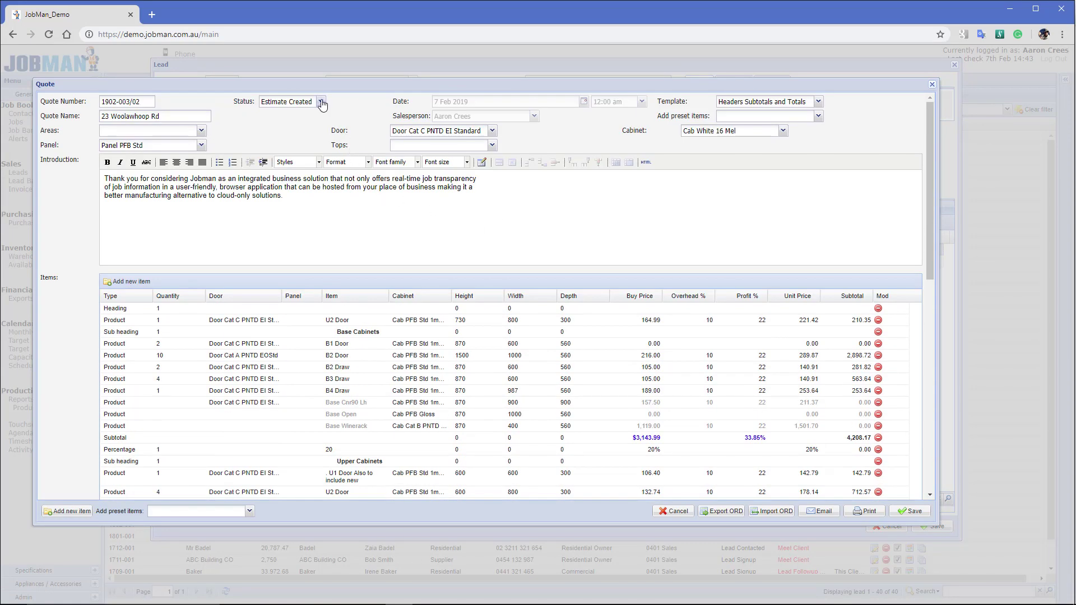
pyautogui.click(321, 101)
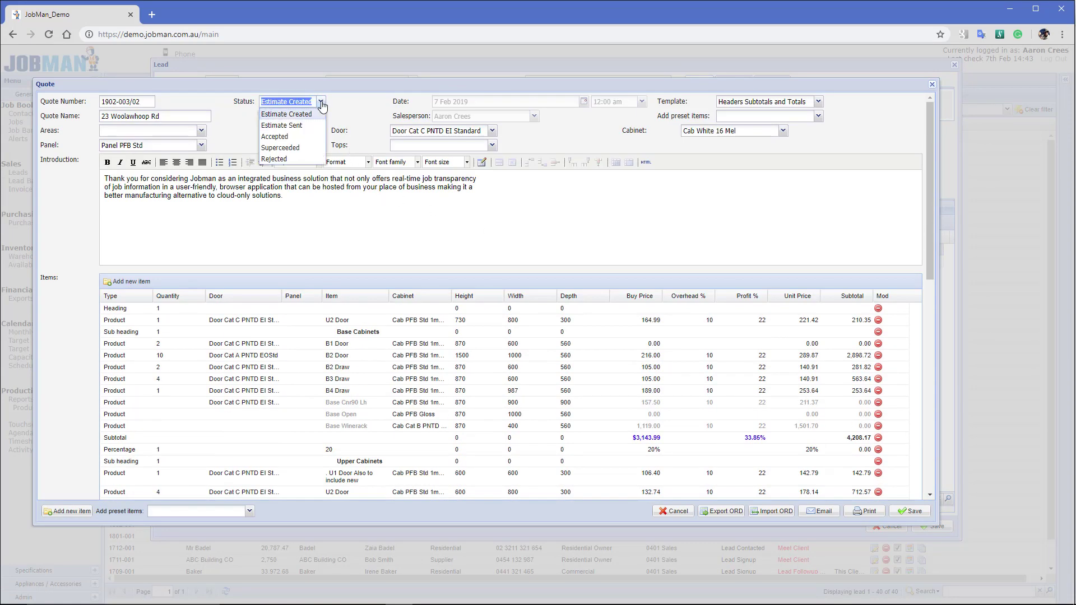
pyautogui.click(293, 138)
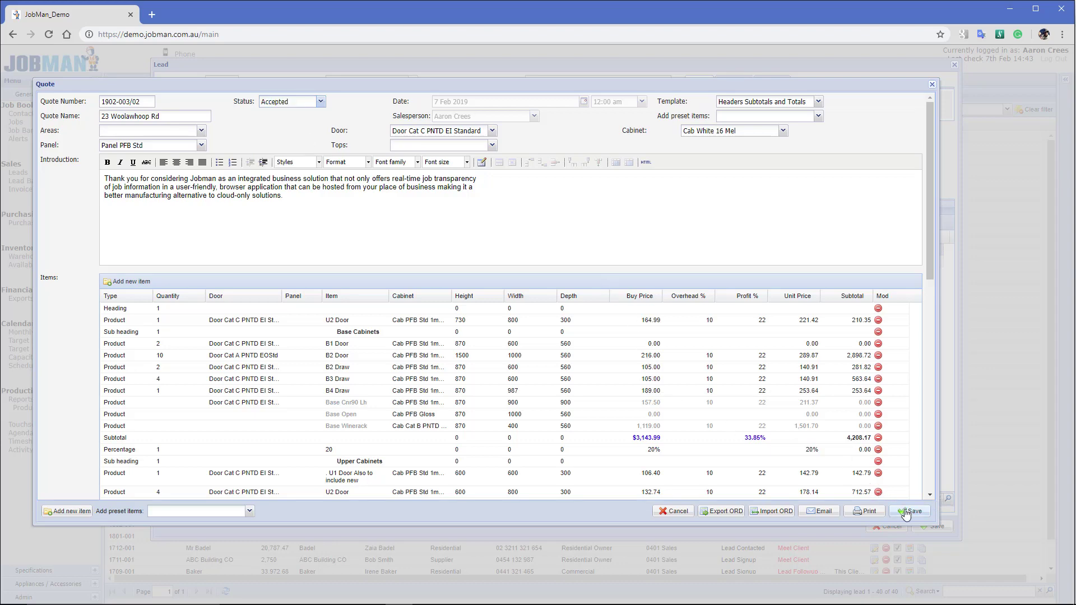
pyautogui.click(905, 512)
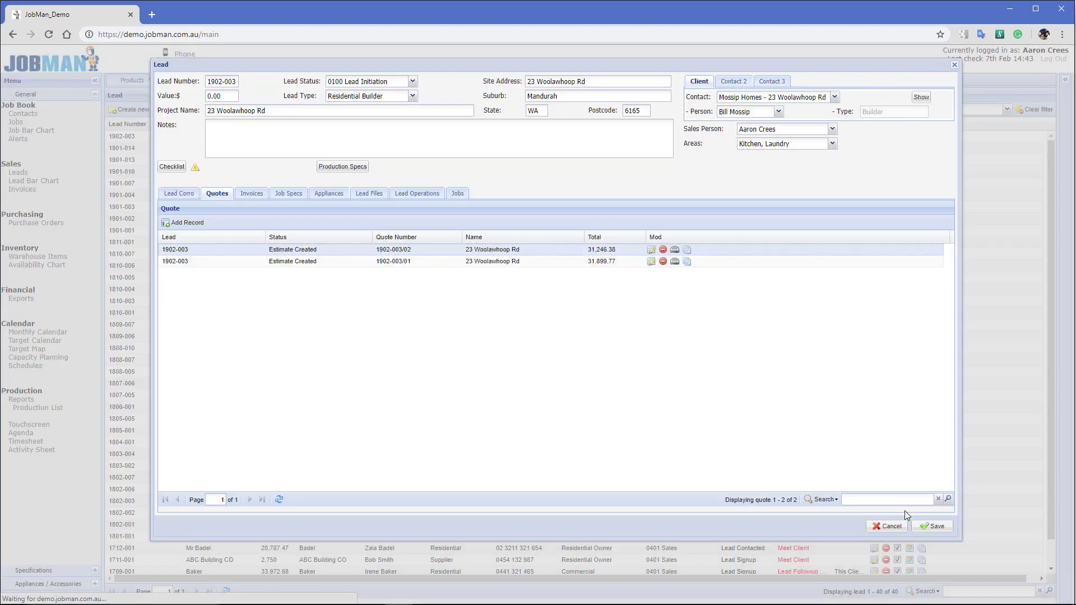
pyautogui.click(251, 194)
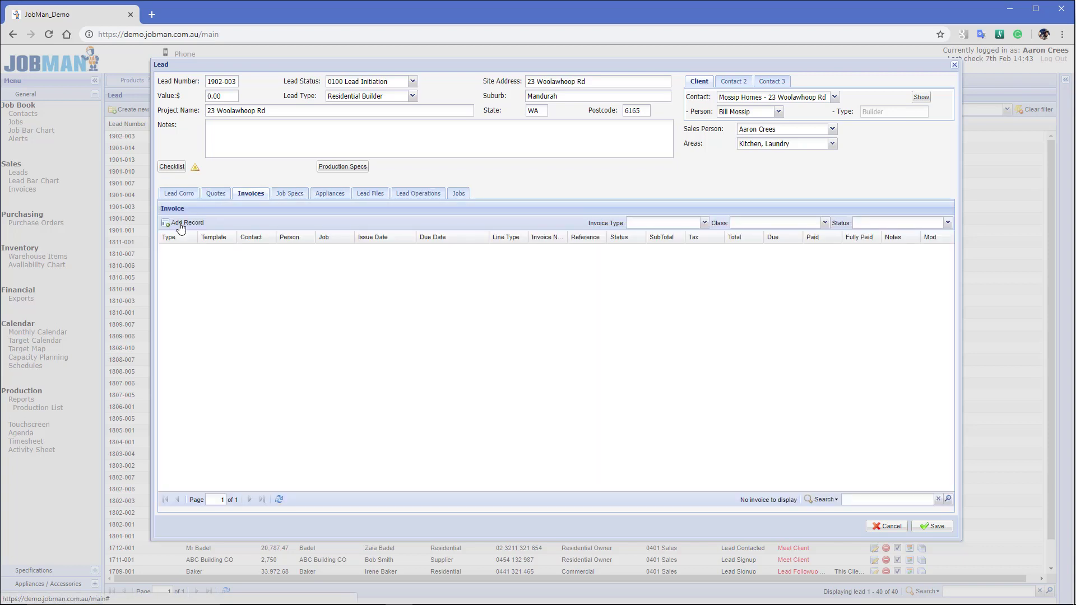
pyautogui.click(180, 224)
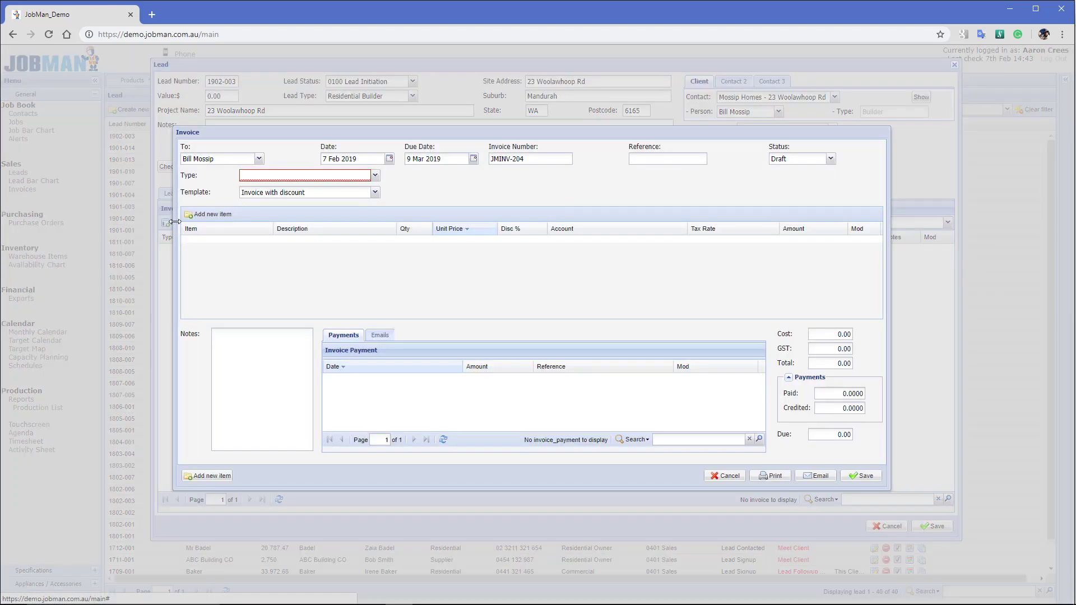
pyautogui.click(375, 176)
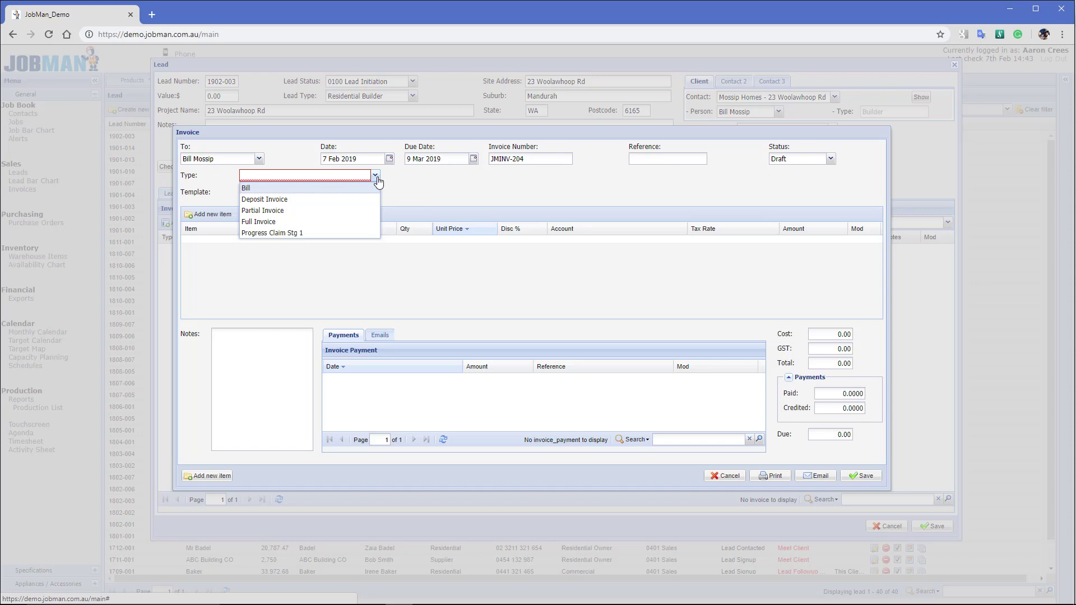
pyautogui.click(267, 199)
pyautogui.click(450, 176)
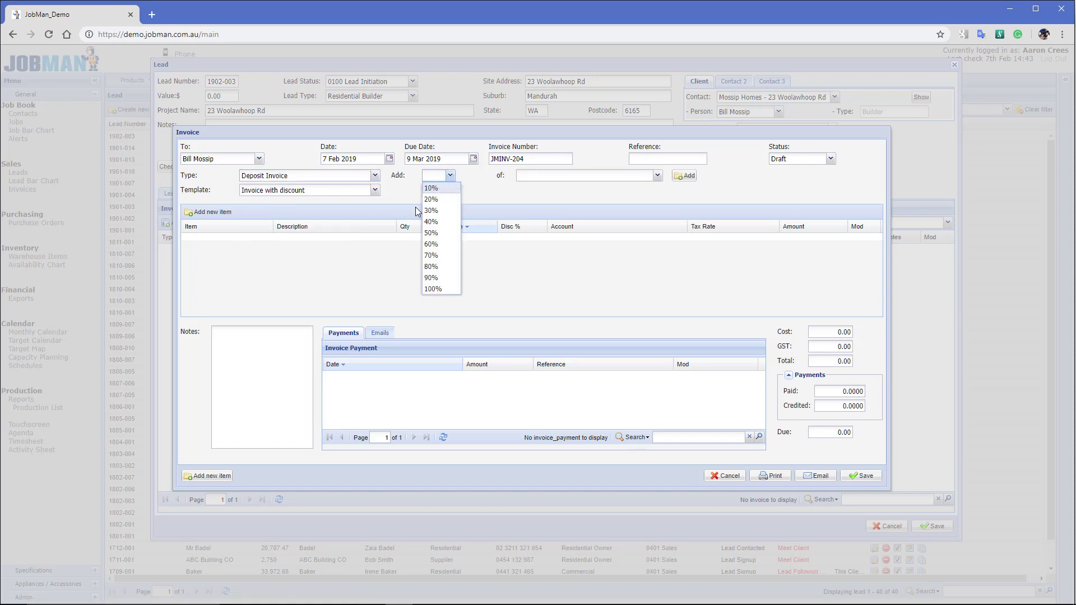
pyautogui.click(431, 210)
pyautogui.click(657, 175)
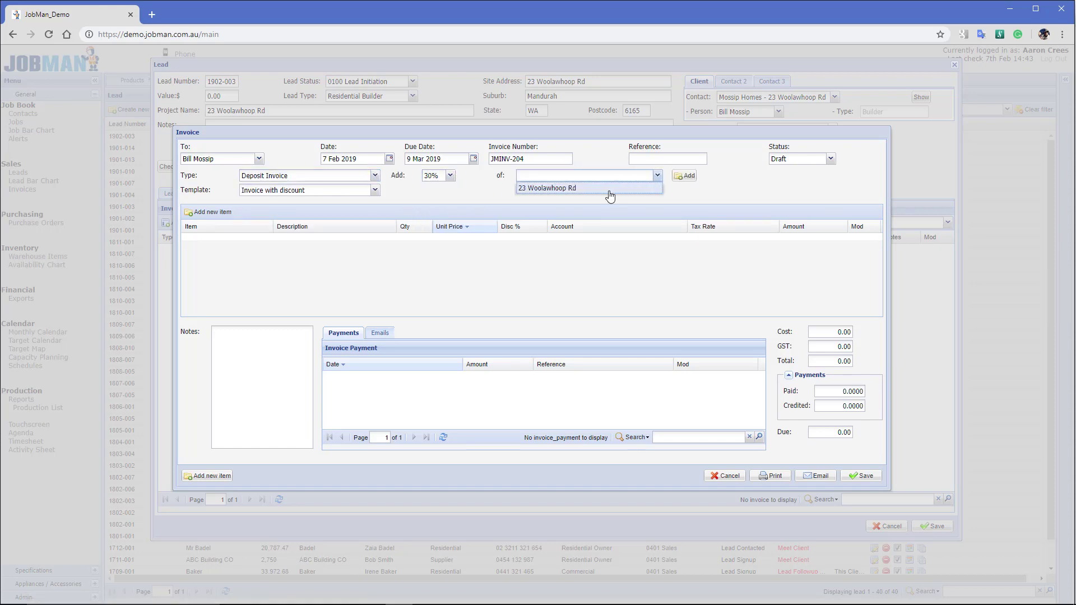
pyautogui.click(603, 194)
pyautogui.click(655, 176)
pyautogui.click(607, 192)
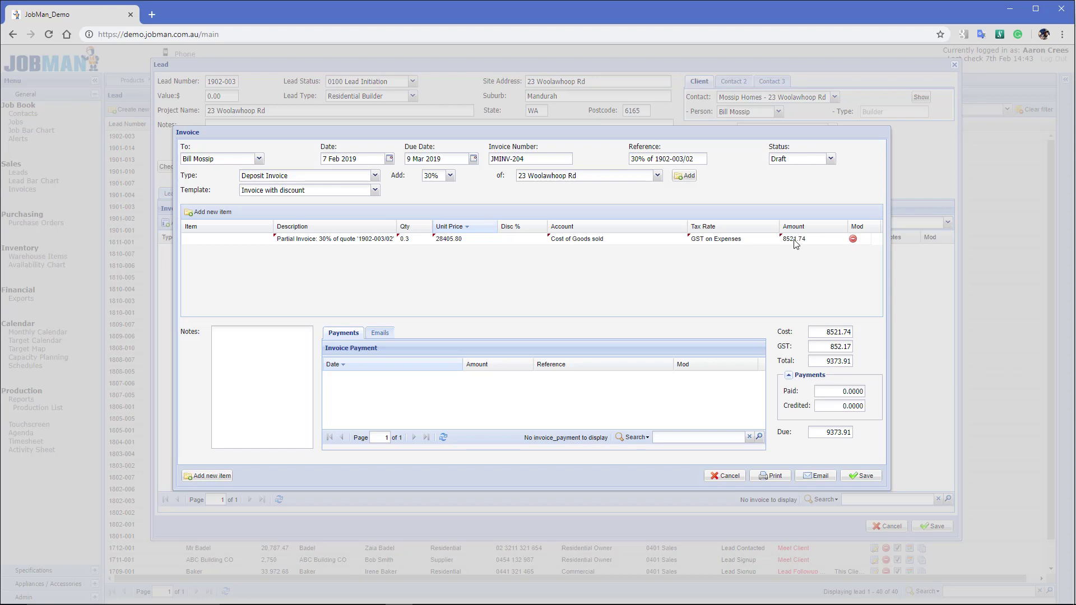
pyautogui.click(862, 477)
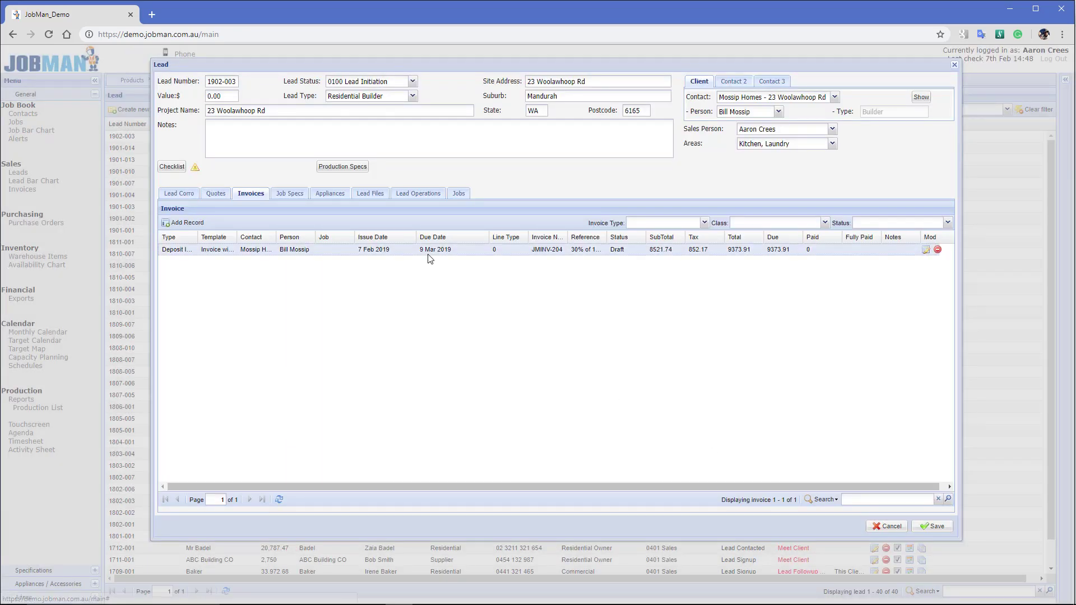
# Open invoice JMINV-204, print it to a $9,373.91 PDF, and send it to the customer by email
pyautogui.doubleClick(428, 252)
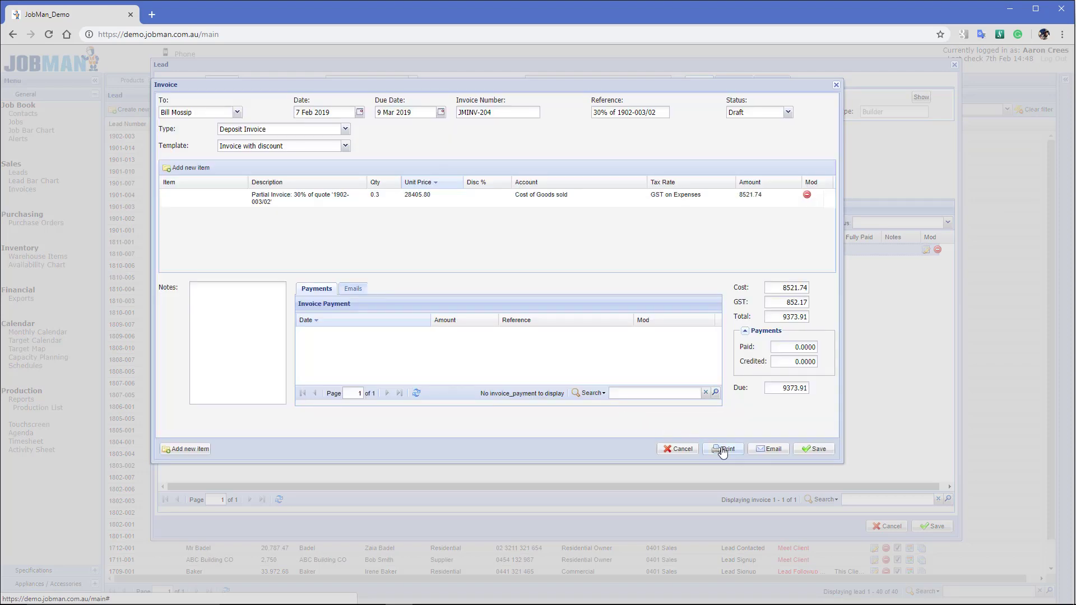
pyautogui.click(723, 450)
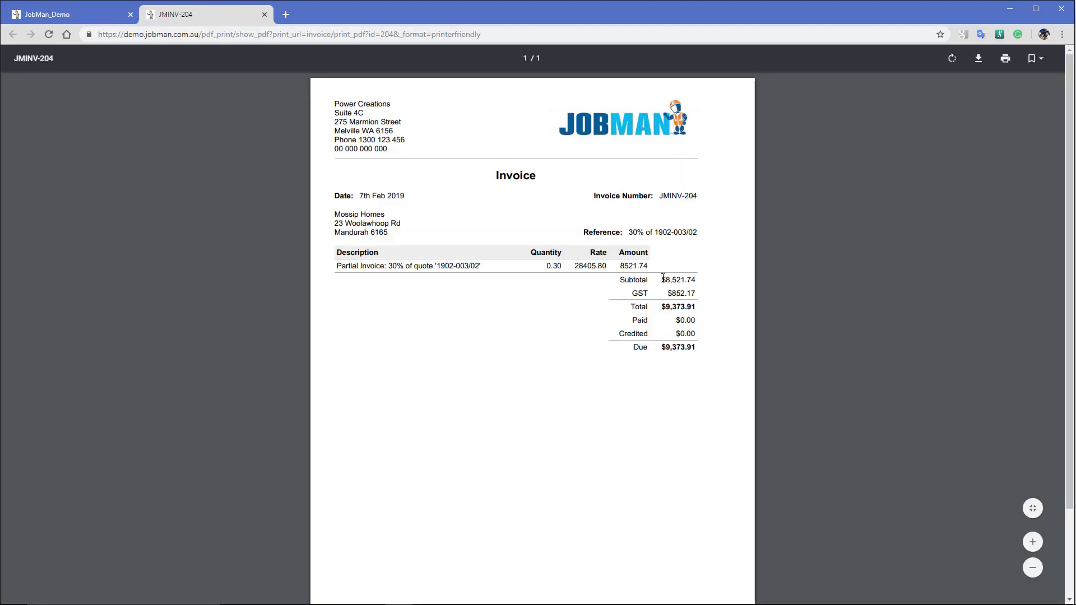
pyautogui.click(65, 15)
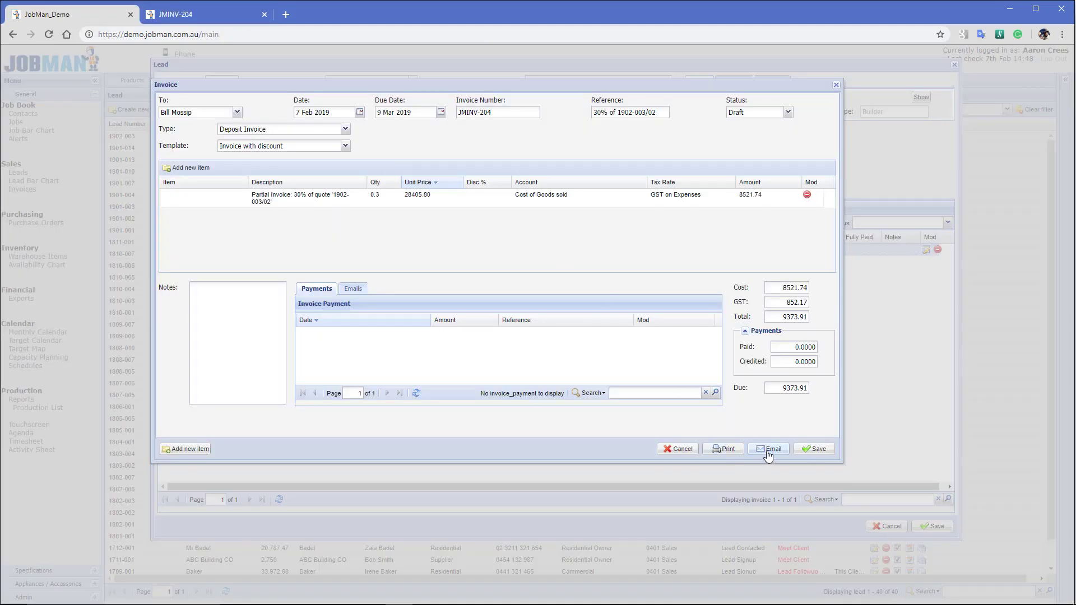
pyautogui.click(767, 450)
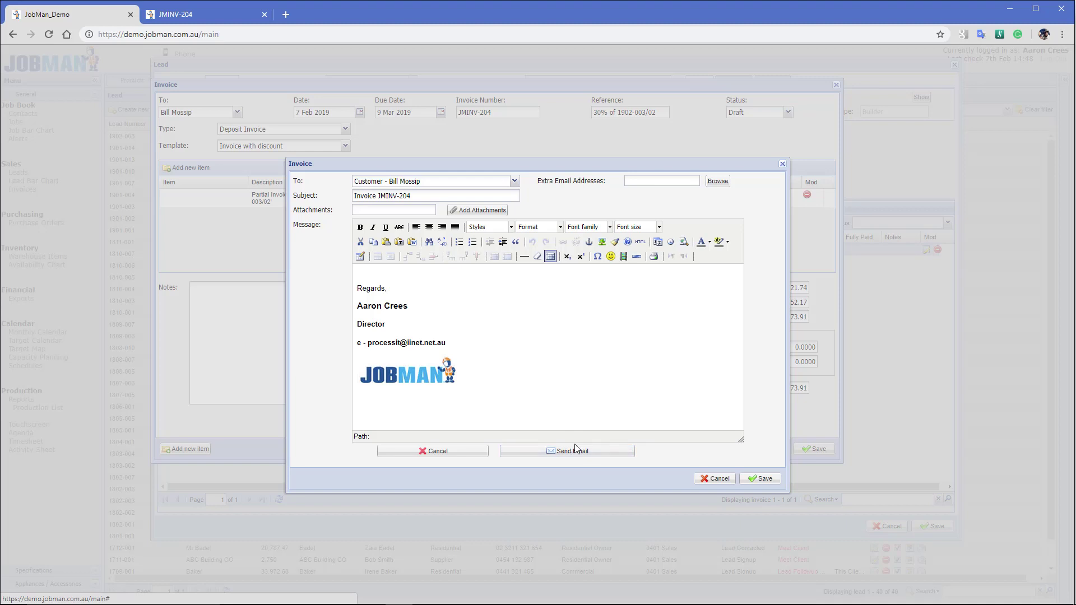
pyautogui.click(777, 484)
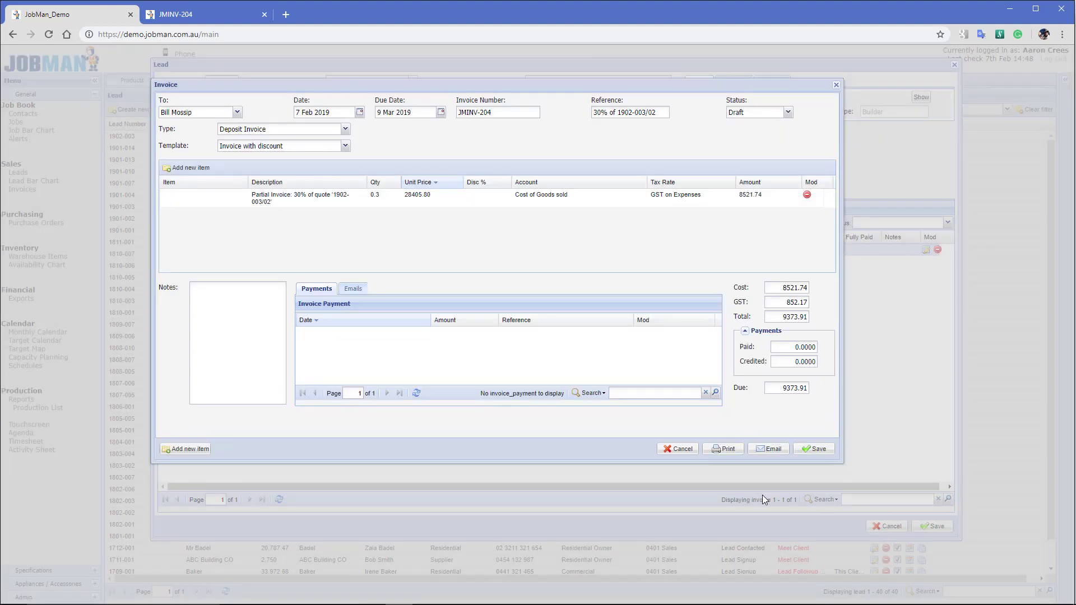